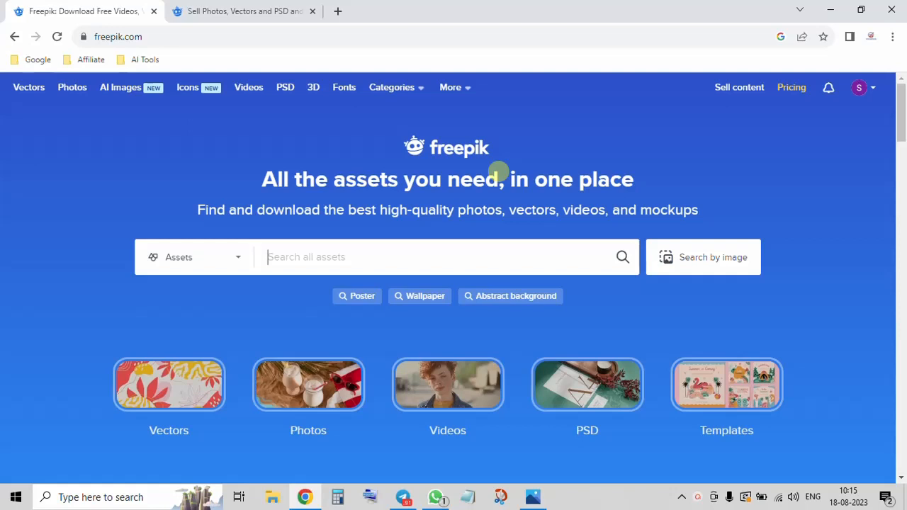
Glance at the Freepik contributor page, and survey the Freepik home page down to the creator community section
{"action": "left_click", "coordinate": [241, 8]}
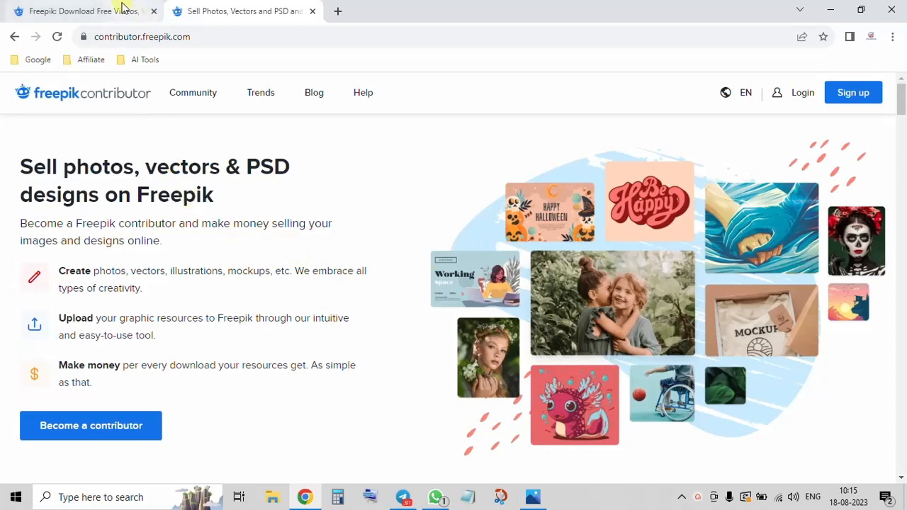
{"action": "left_click", "coordinate": [123, 7]}
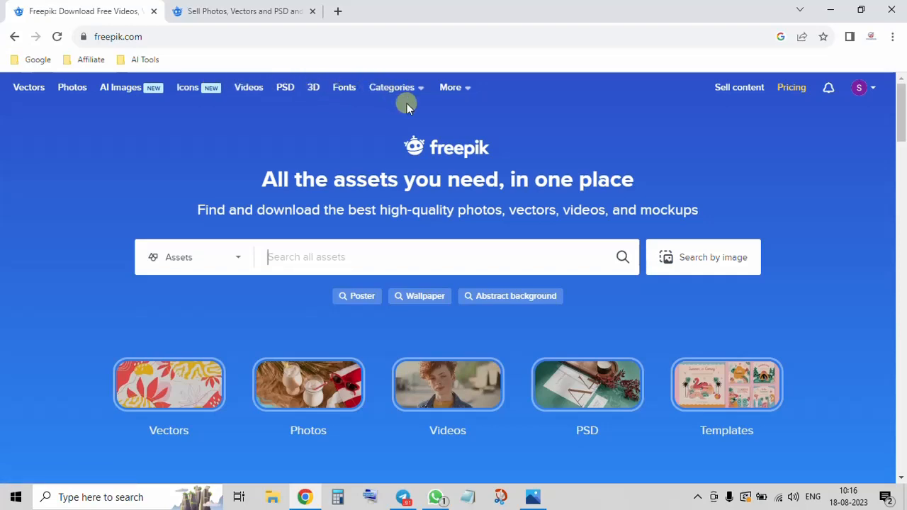
{"action": "scroll", "coordinate": [360, 233], "scroll_direction": "down", "scroll_amount": 9}
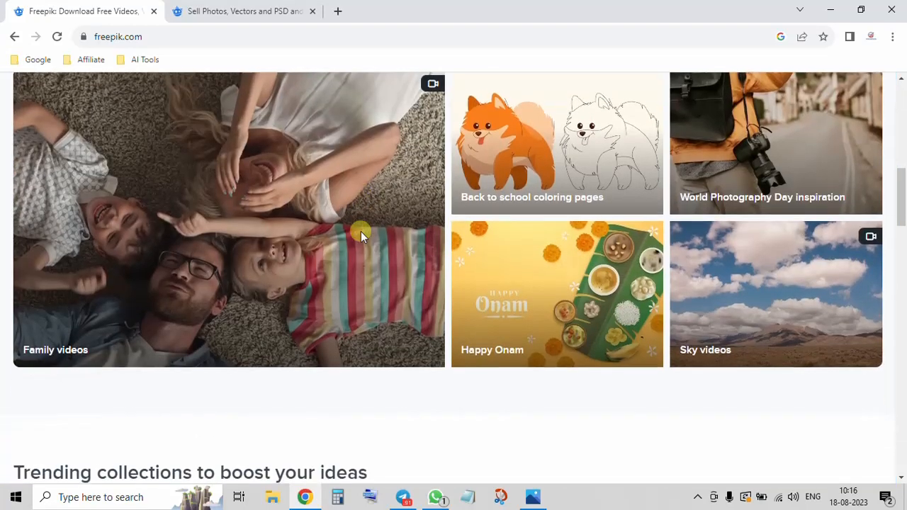
{"action": "scroll", "coordinate": [360, 234], "scroll_direction": "down", "scroll_amount": 5}
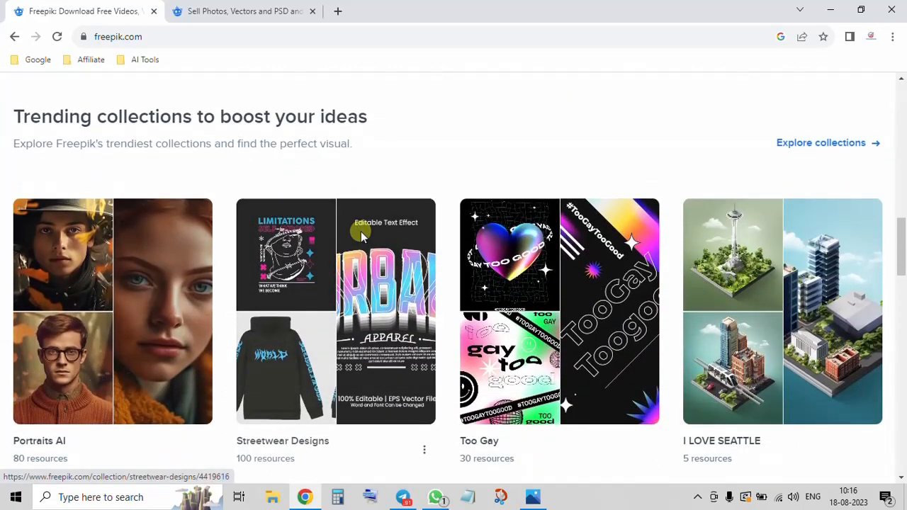
{"action": "scroll", "coordinate": [361, 232], "scroll_direction": "down", "scroll_amount": 4}
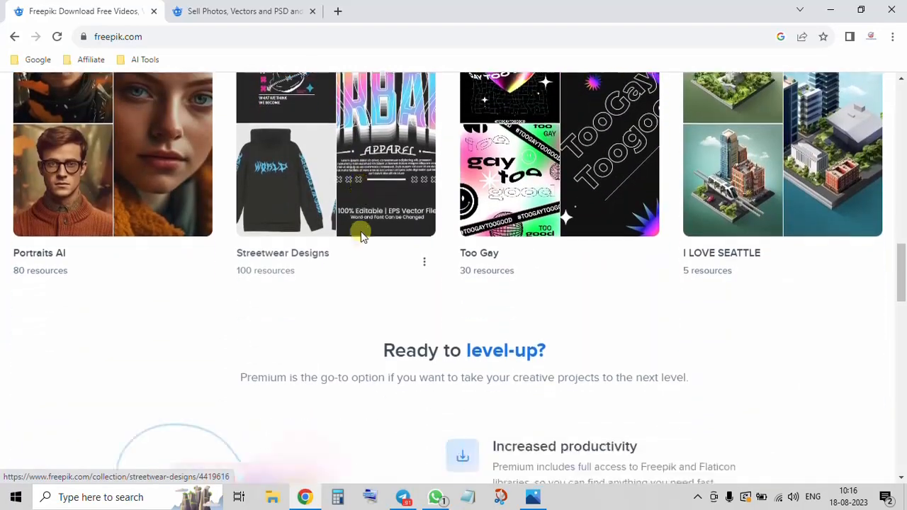
{"action": "scroll", "coordinate": [361, 236], "scroll_direction": "down", "scroll_amount": 10}
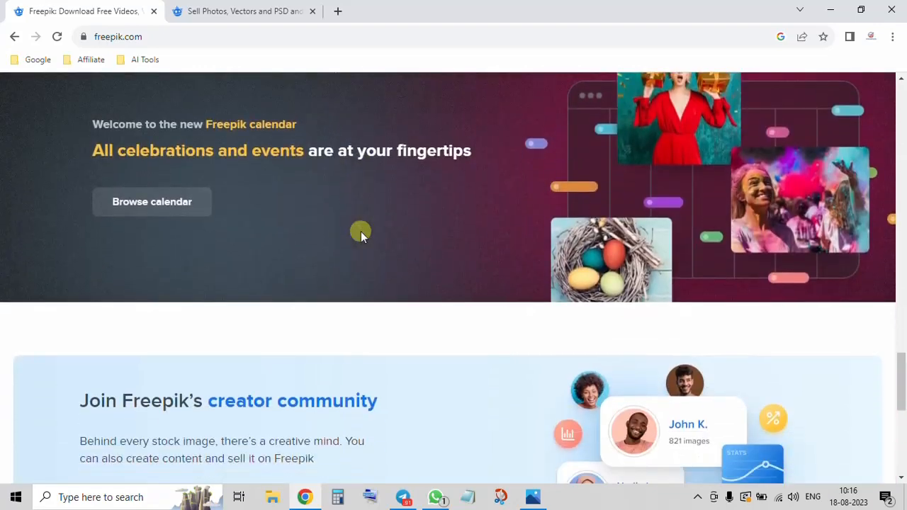
{"action": "scroll", "coordinate": [360, 234], "scroll_direction": "down", "scroll_amount": 3}
{"action": "scroll", "coordinate": [360, 234], "scroll_direction": "up", "scroll_amount": 1}
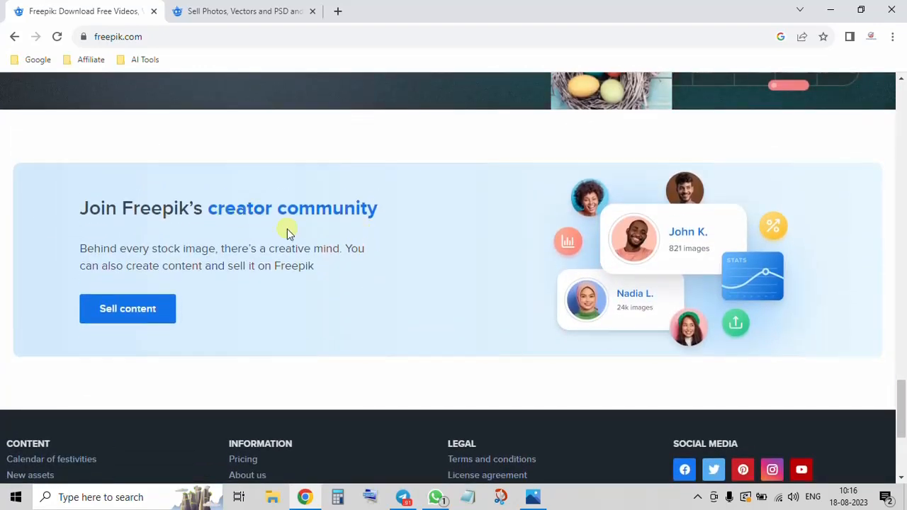
{"action": "scroll", "coordinate": [288, 233], "scroll_direction": "up", "scroll_amount": 20}
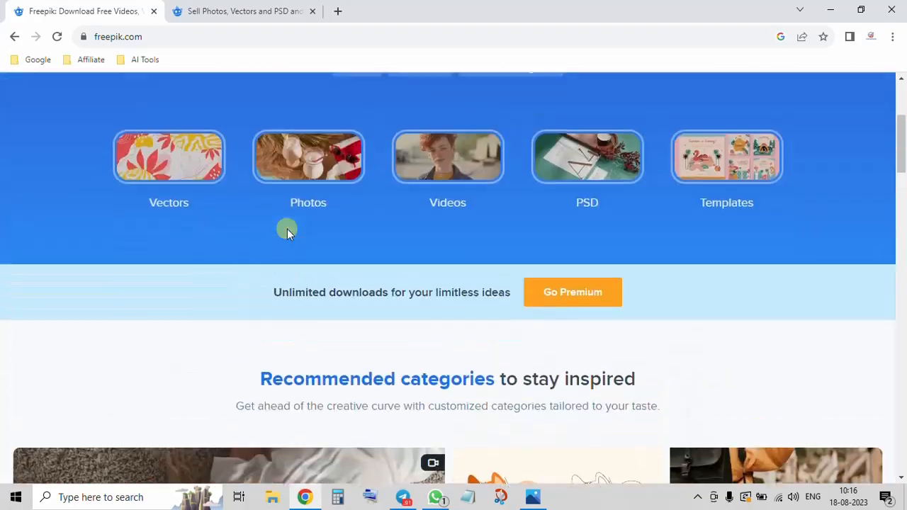
{"action": "scroll", "coordinate": [287, 234], "scroll_direction": "up", "scroll_amount": 4}
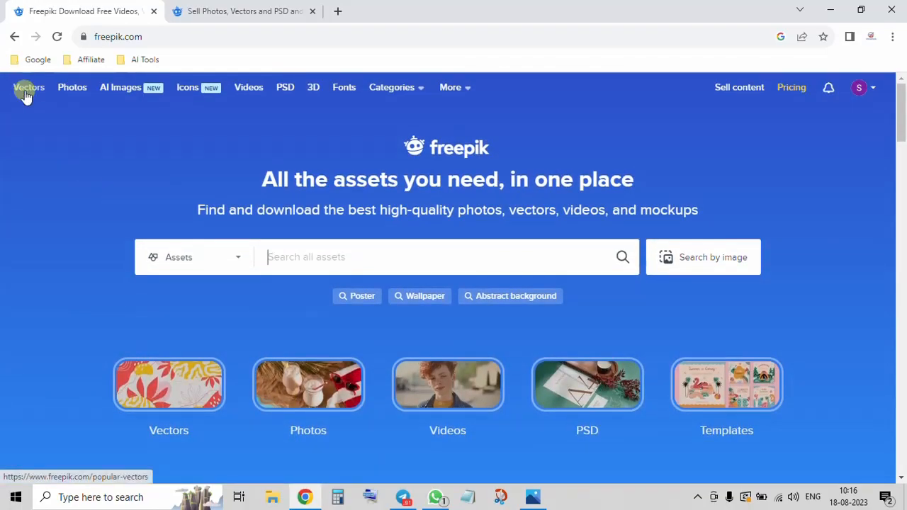
Open Freepik's popular vectors page, browse its first designs and dismiss the WhatsApp notification
{"action": "left_click", "coordinate": [27, 91]}
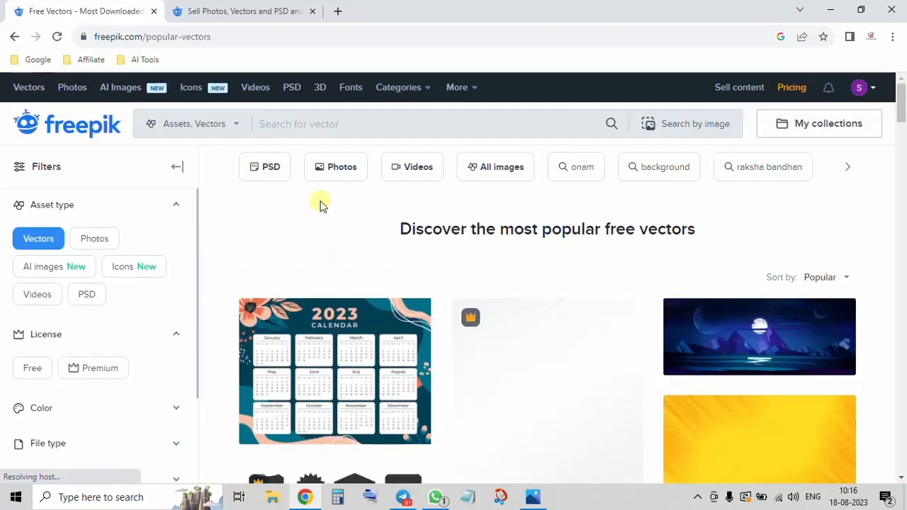
{"action": "scroll", "coordinate": [319, 203], "scroll_direction": "down", "scroll_amount": 6}
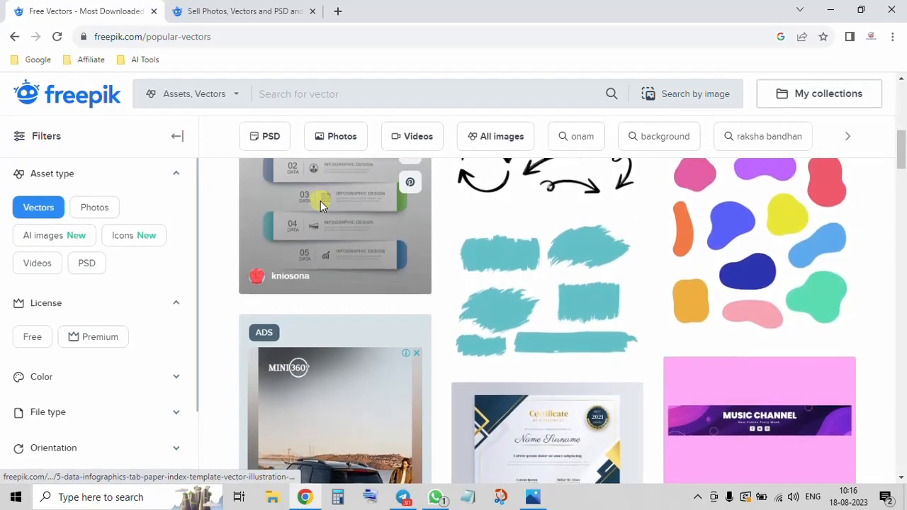
{"action": "scroll", "coordinate": [320, 200], "scroll_direction": "down", "scroll_amount": 3}
{"action": "scroll", "coordinate": [378, 252], "scroll_direction": "down", "scroll_amount": 1}
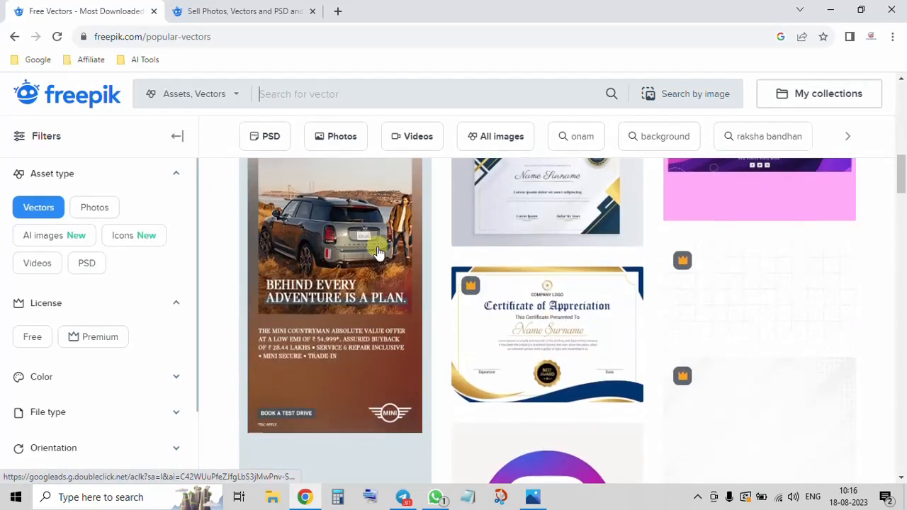
{"action": "scroll", "coordinate": [378, 252], "scroll_direction": "down", "scroll_amount": 1}
{"action": "scroll", "coordinate": [378, 252], "scroll_direction": "down", "scroll_amount": 6}
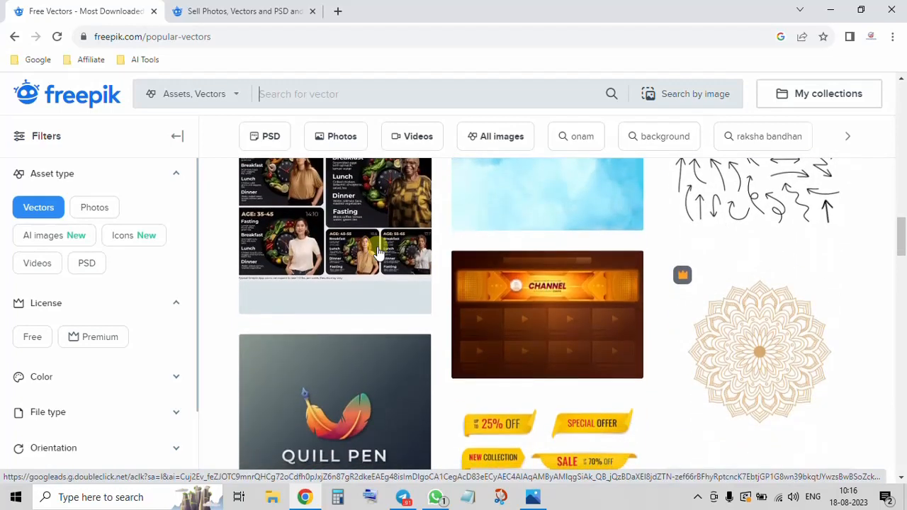
{"action": "scroll", "coordinate": [378, 253], "scroll_direction": "down", "scroll_amount": 2}
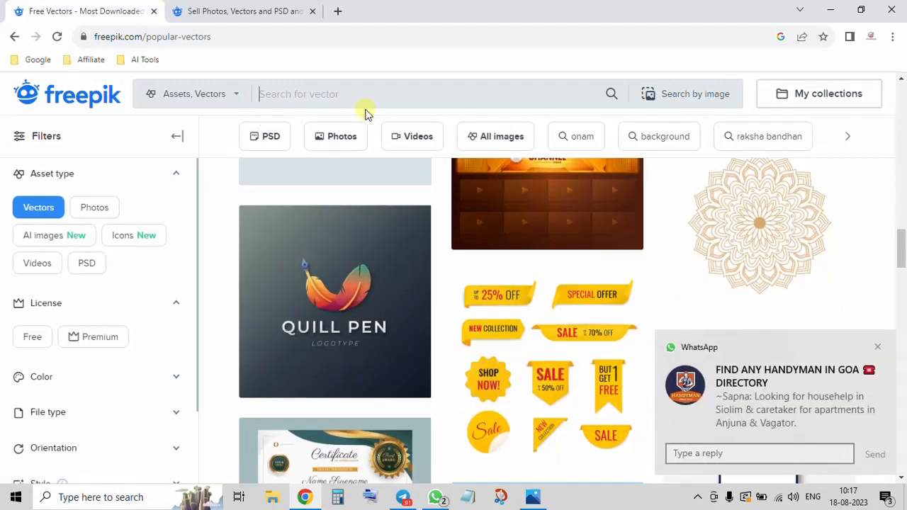
{"action": "left_click", "coordinate": [878, 347]}
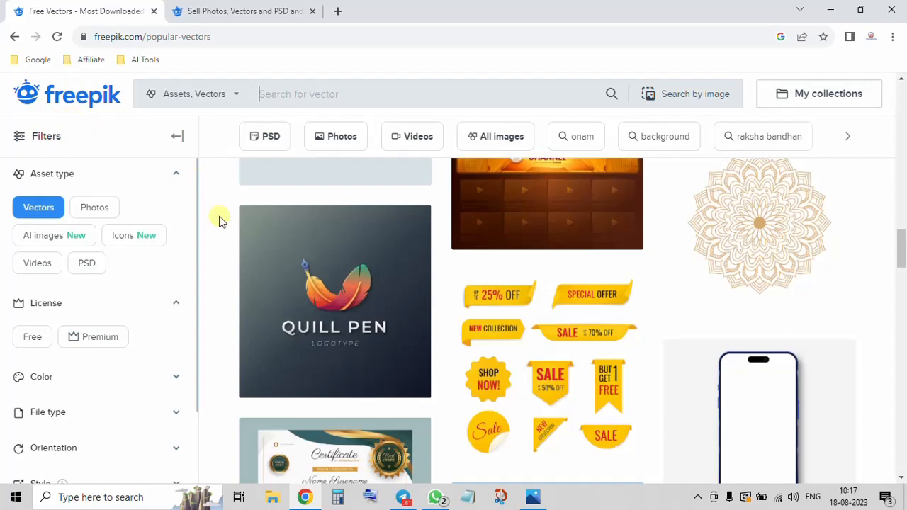
Examine more of the popular vectors, such as logos, certificates, sale banners, calendars and backgrounds
{"action": "scroll", "coordinate": [419, 307], "scroll_direction": "down", "scroll_amount": 1}
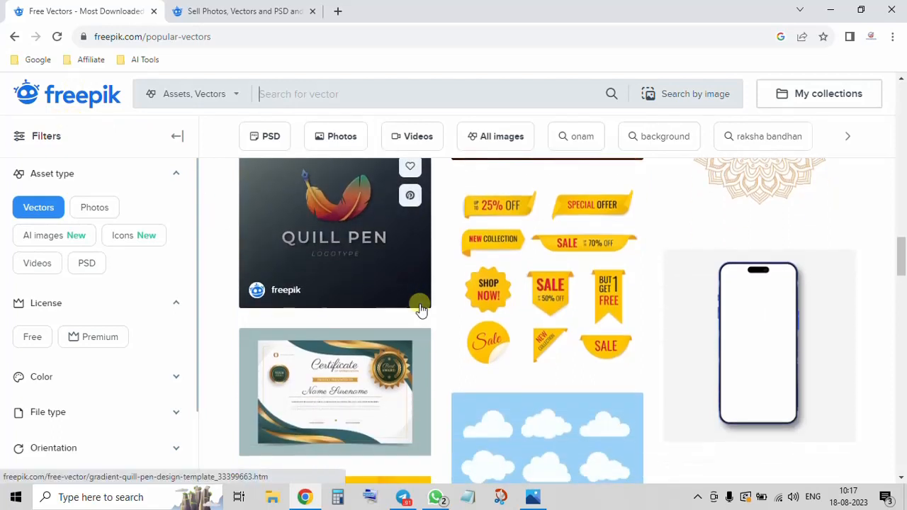
{"action": "scroll", "coordinate": [418, 307], "scroll_direction": "down", "scroll_amount": 2}
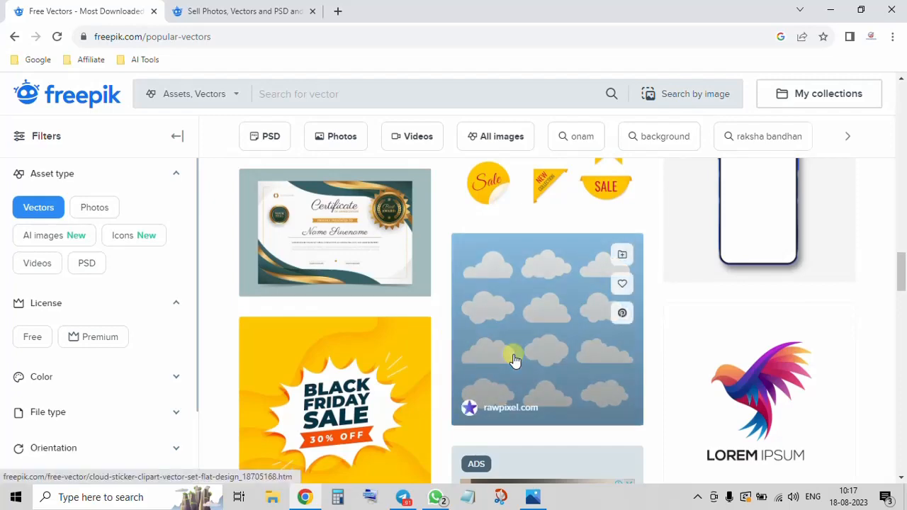
{"action": "scroll", "coordinate": [514, 360], "scroll_direction": "down", "scroll_amount": 1}
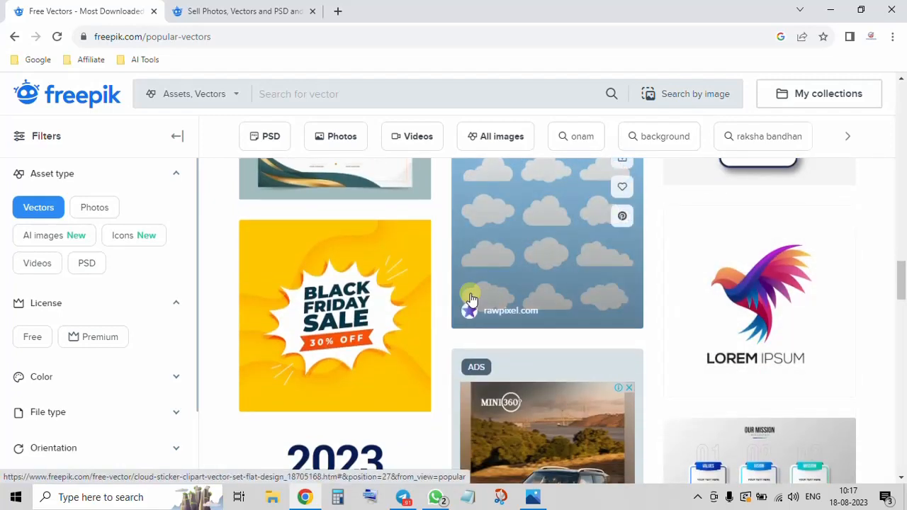
{"action": "scroll", "coordinate": [472, 297], "scroll_direction": "down", "scroll_amount": 6}
{"action": "scroll", "coordinate": [356, 333], "scroll_direction": "up", "scroll_amount": 3}
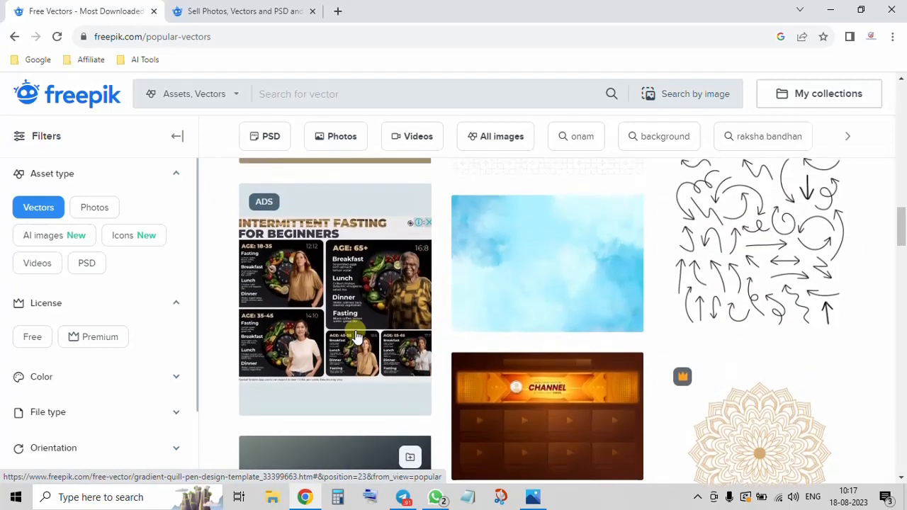
{"action": "scroll", "coordinate": [354, 275], "scroll_direction": "down", "scroll_amount": 1}
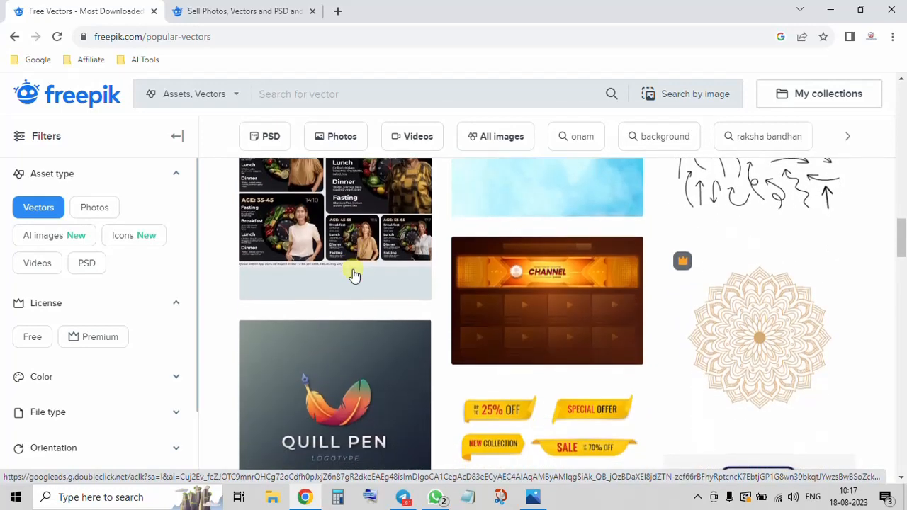
{"action": "scroll", "coordinate": [354, 275], "scroll_direction": "down", "scroll_amount": 2}
{"action": "scroll", "coordinate": [354, 275], "scroll_direction": "down", "scroll_amount": 7}
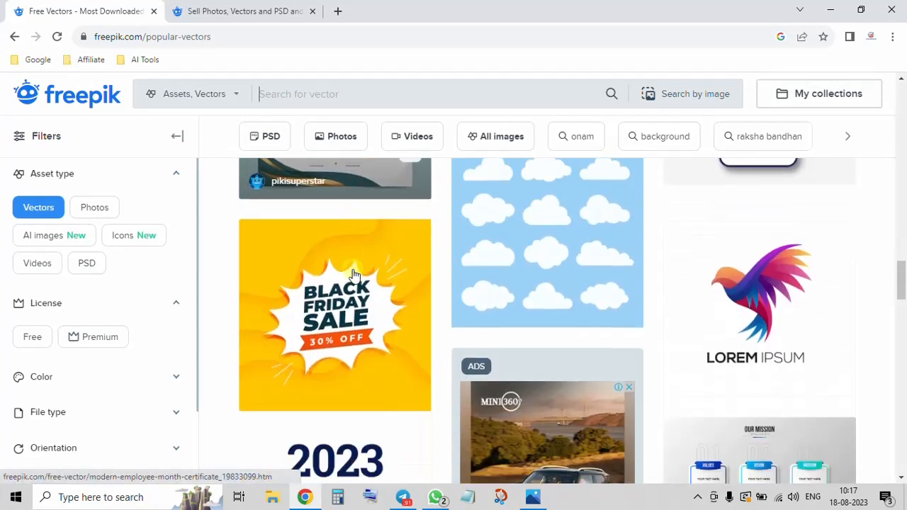
{"action": "scroll", "coordinate": [347, 246], "scroll_direction": "down", "scroll_amount": 4}
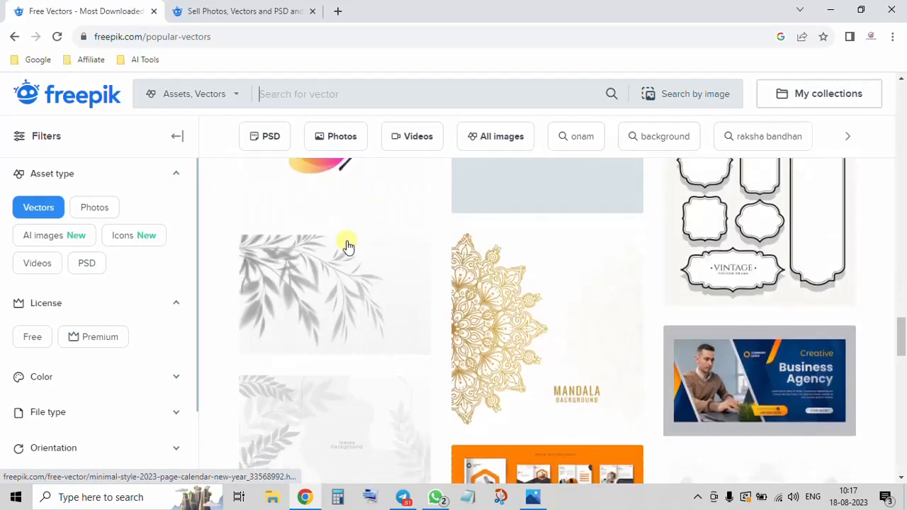
{"action": "scroll", "coordinate": [347, 245], "scroll_direction": "down", "scroll_amount": 2}
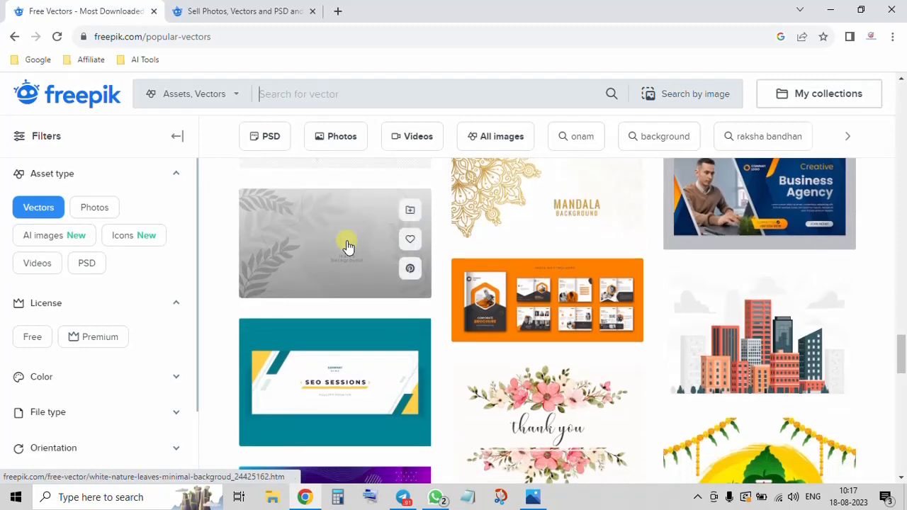
{"action": "scroll", "coordinate": [347, 246], "scroll_direction": "up", "scroll_amount": 8}
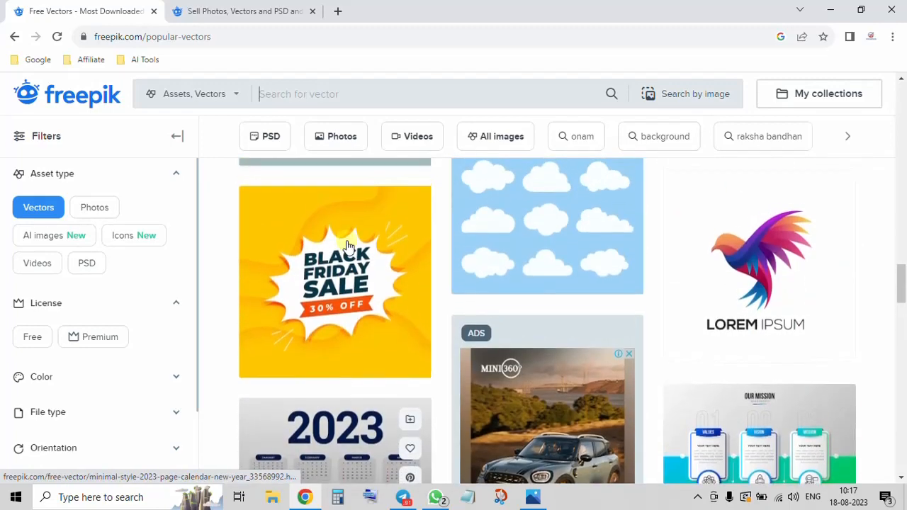
{"action": "scroll", "coordinate": [347, 246], "scroll_direction": "up", "scroll_amount": 10}
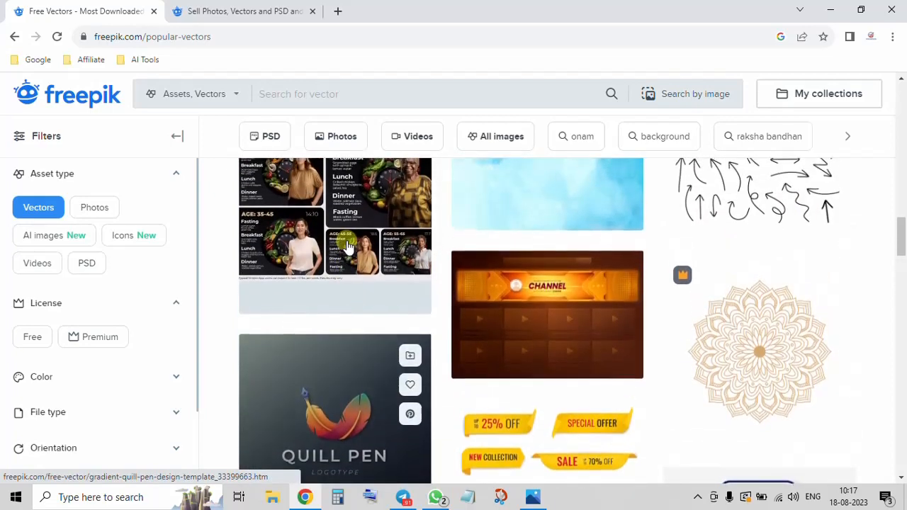
{"action": "scroll", "coordinate": [347, 246], "scroll_direction": "up", "scroll_amount": 8}
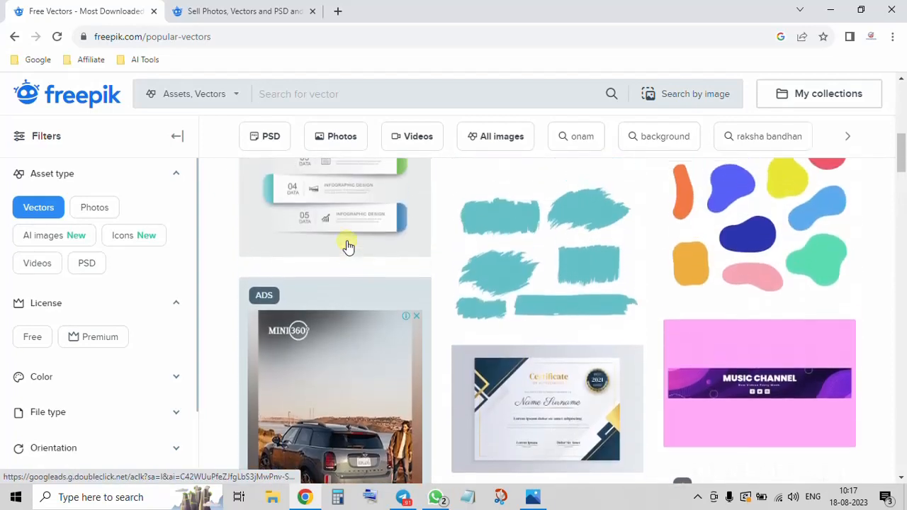
View the details of the premium Certificate of Appreciation vector and close its preview
{"action": "scroll", "coordinate": [347, 246], "scroll_direction": "down", "scroll_amount": 4}
{"action": "left_click", "coordinate": [507, 262]}
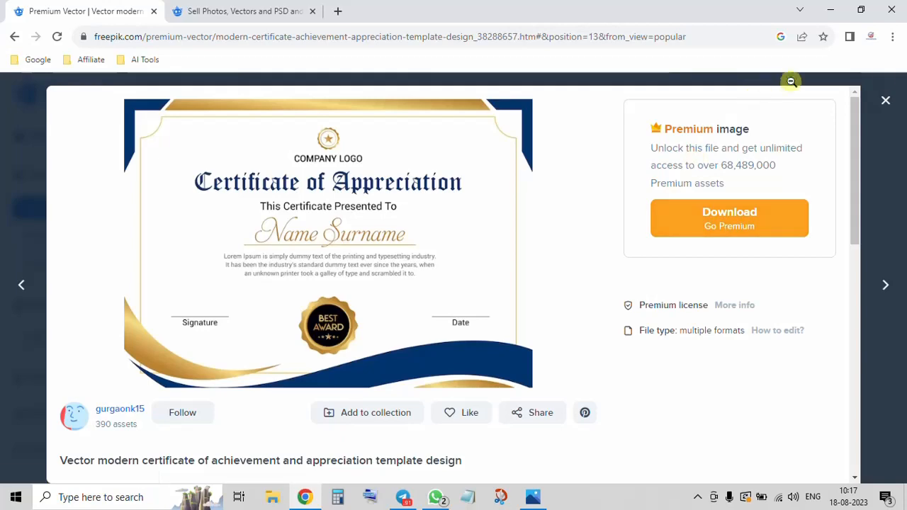
{"action": "left_click", "coordinate": [885, 100]}
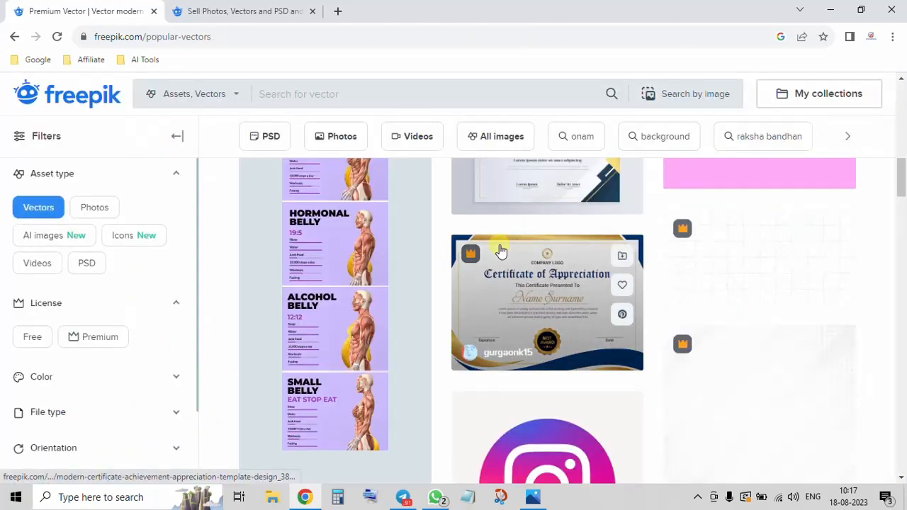
Open the free gradient golden luxury certificate vector in the Wepik online editor, leaving its design in place
{"action": "scroll", "coordinate": [501, 250], "scroll_direction": "up", "scroll_amount": 15}
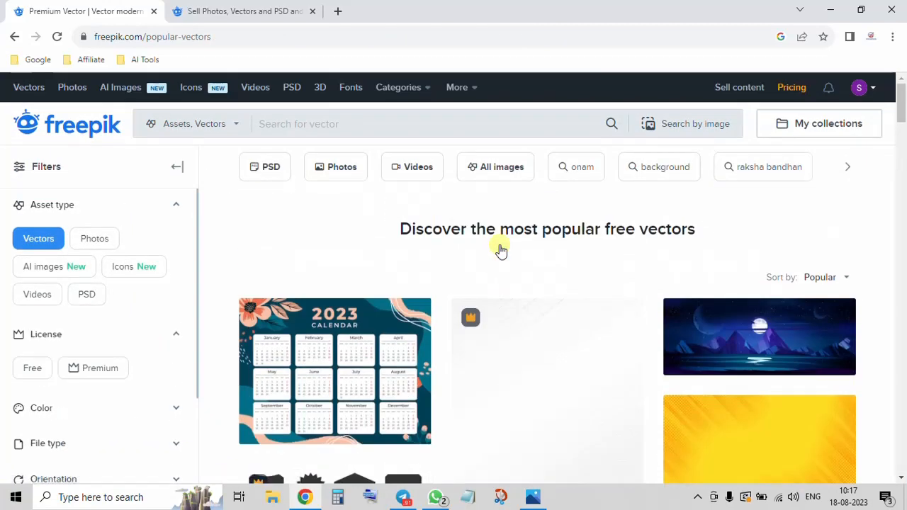
{"action": "scroll", "coordinate": [500, 250], "scroll_direction": "down", "scroll_amount": 10}
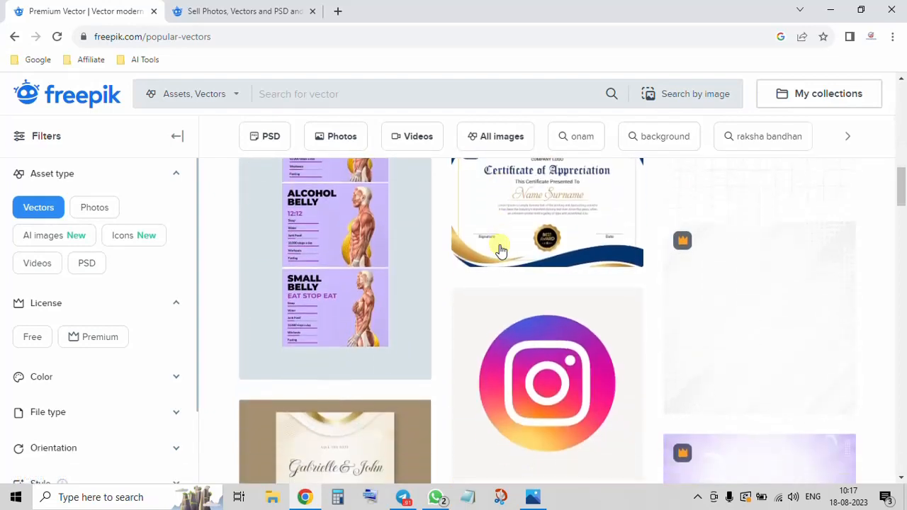
{"action": "scroll", "coordinate": [500, 250], "scroll_direction": "up", "scroll_amount": 3}
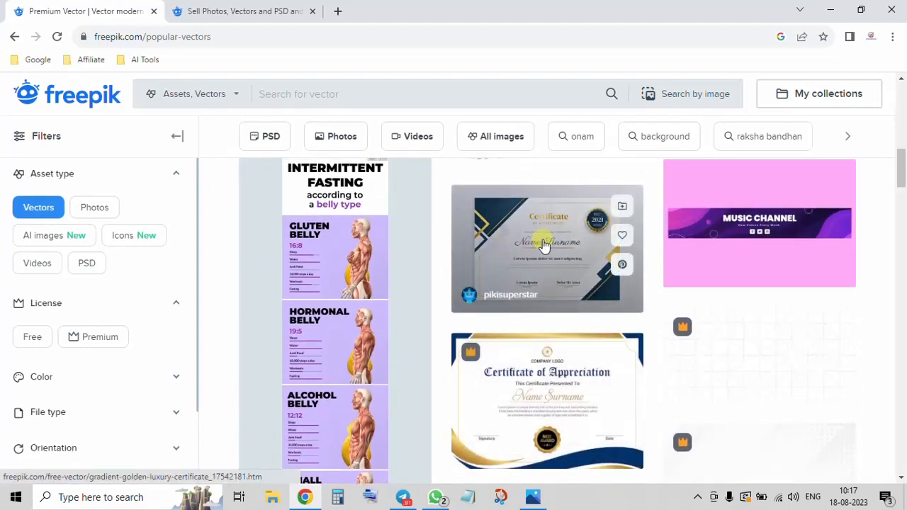
{"action": "left_click", "coordinate": [543, 245]}
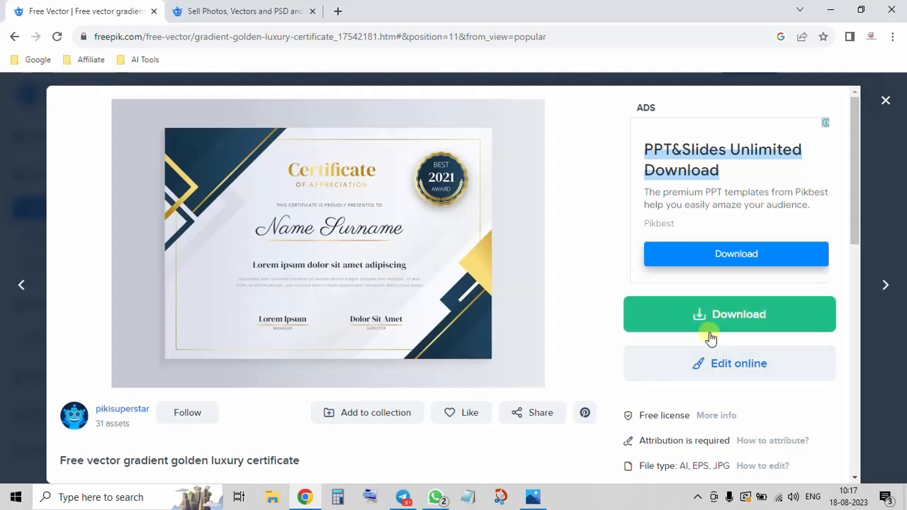
{"action": "left_click", "coordinate": [736, 362]}
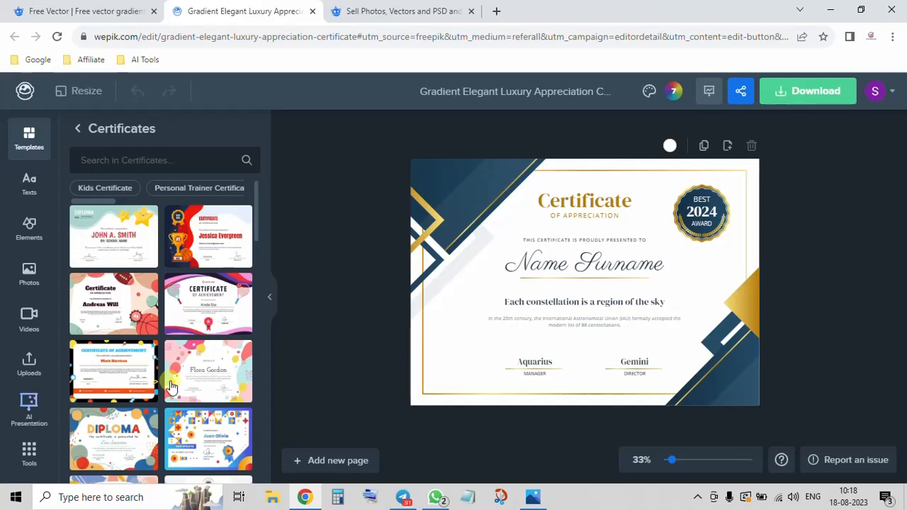
{"action": "left_click", "coordinate": [133, 247]}
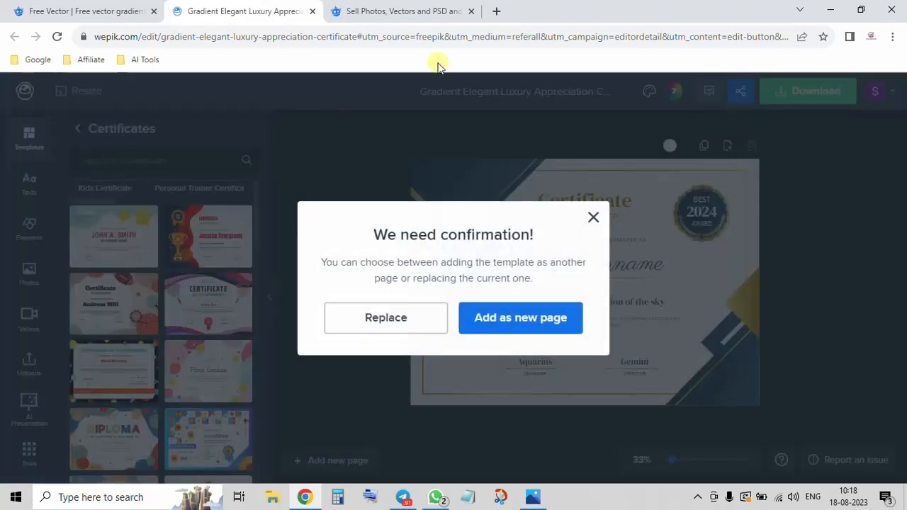
{"action": "left_click", "coordinate": [592, 216]}
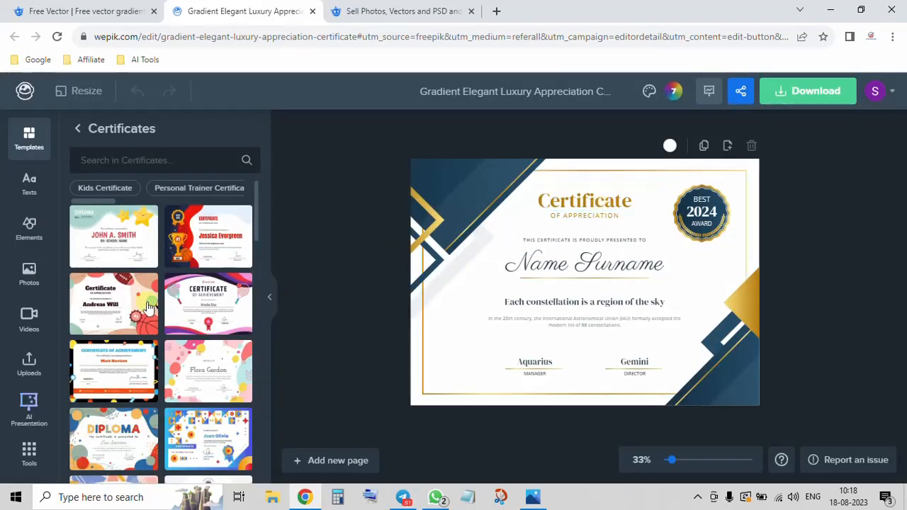
Browse the other certificate templates available in the editor, down through the Certificates category
{"action": "scroll", "coordinate": [147, 306], "scroll_direction": "down", "scroll_amount": 10}
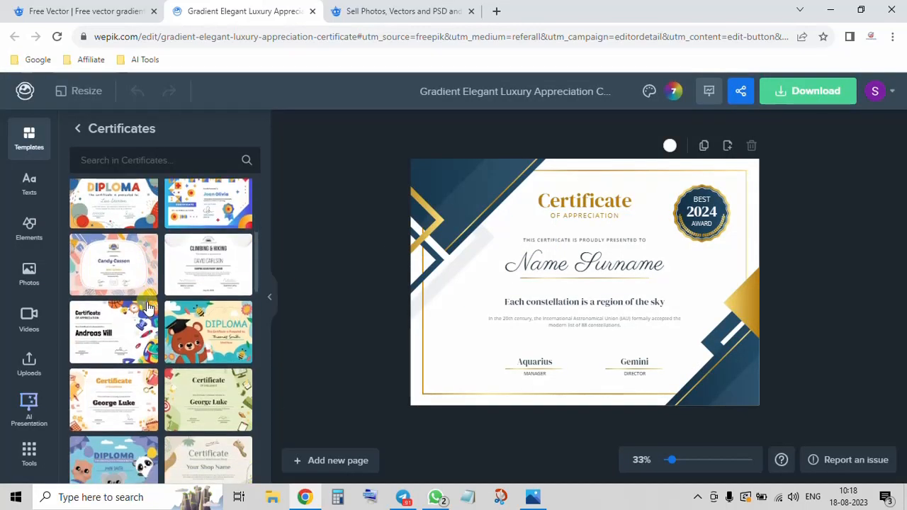
{"action": "scroll", "coordinate": [148, 306], "scroll_direction": "down", "scroll_amount": 10}
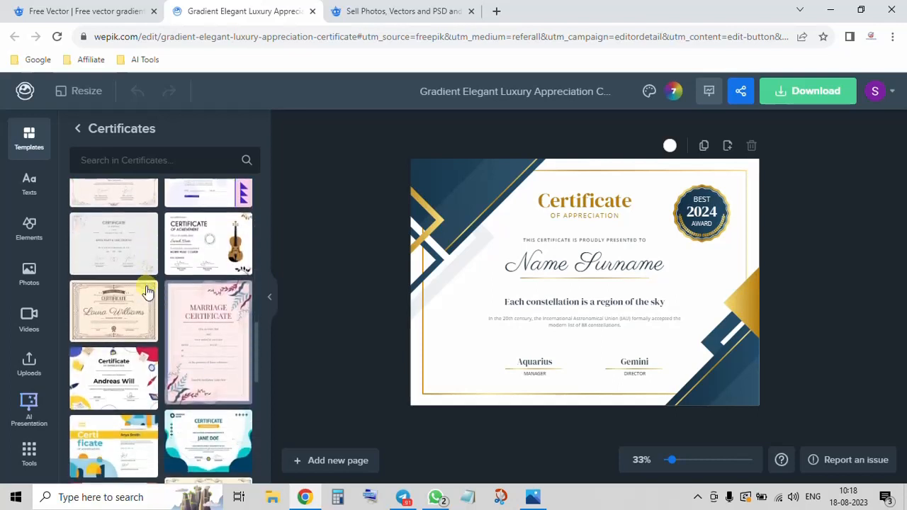
{"action": "scroll", "coordinate": [144, 240], "scroll_direction": "down", "scroll_amount": 3}
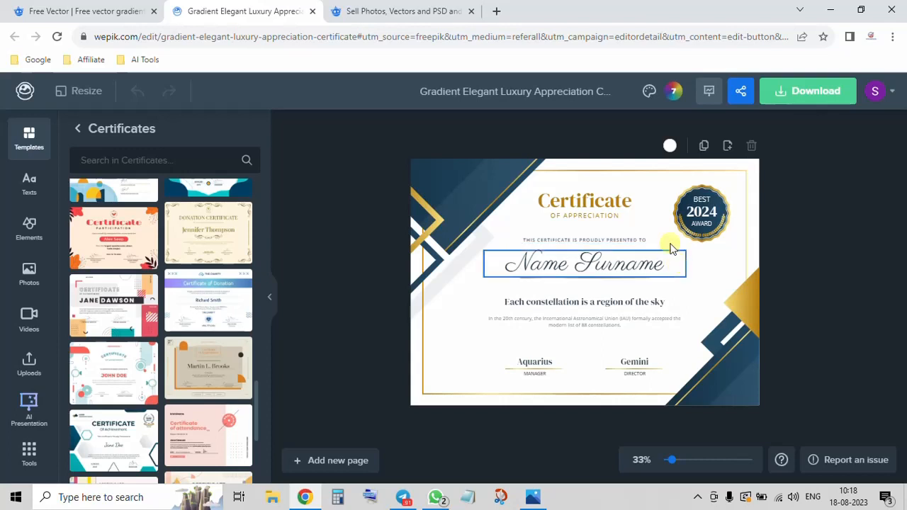
Open the template style colours and try lighter blue, dark blue and white variants for the certificate's dark blue text
{"action": "left_click", "coordinate": [670, 97]}
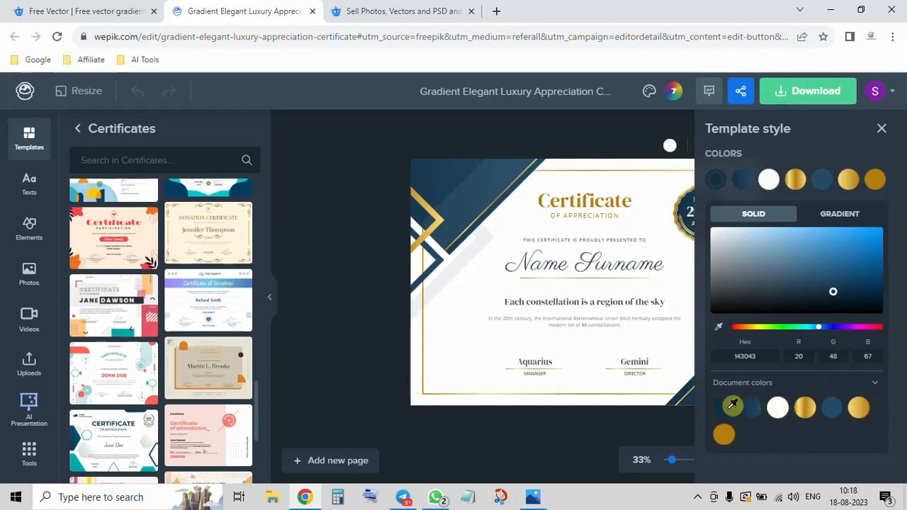
{"action": "left_click", "coordinate": [833, 290]}
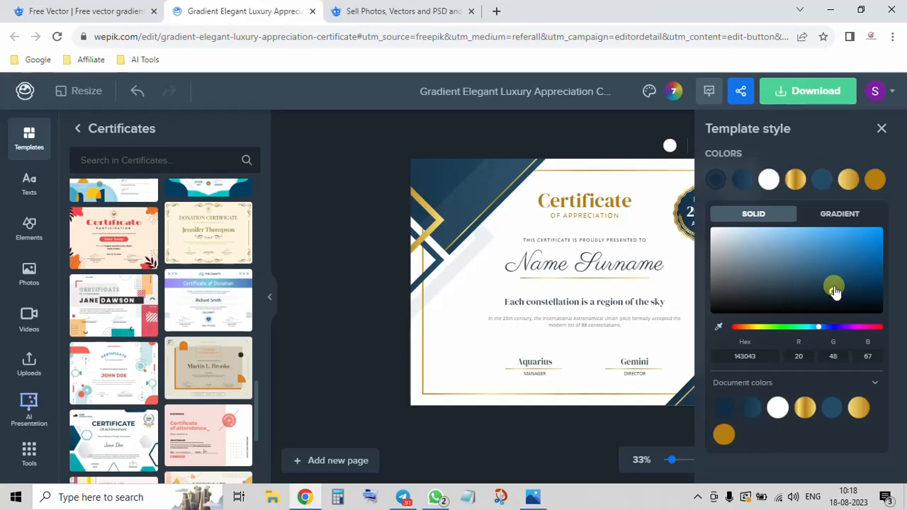
{"action": "left_click_drag", "start_coordinate": [834, 289], "coordinate": [752, 263]}
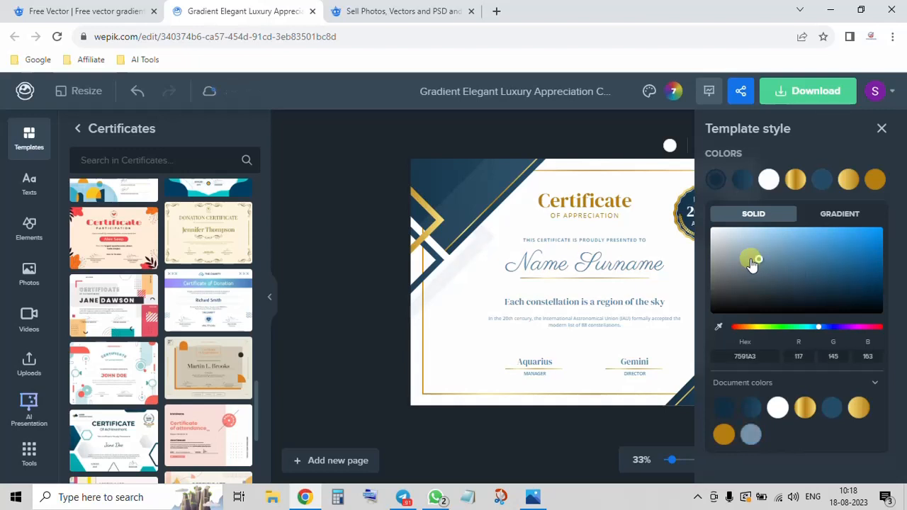
{"action": "left_click_drag", "start_coordinate": [845, 293], "coordinate": [823, 296]}
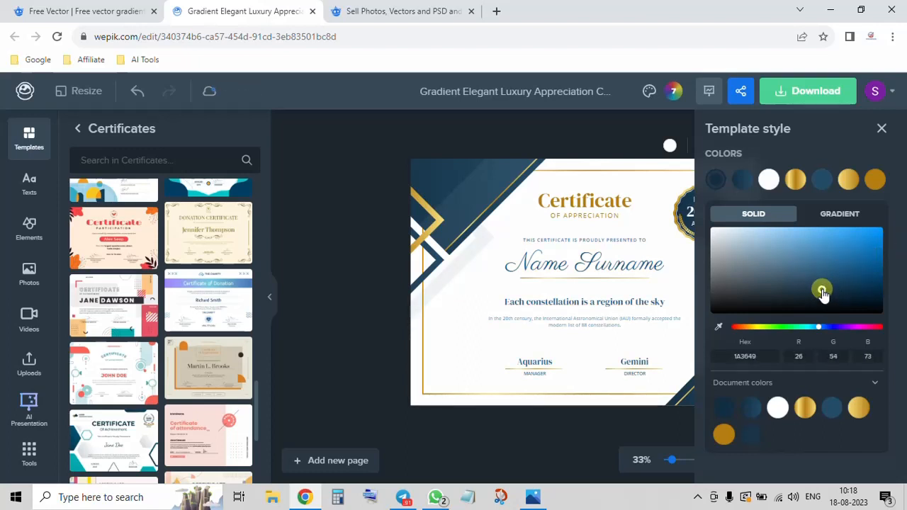
{"action": "left_click", "coordinate": [778, 405]}
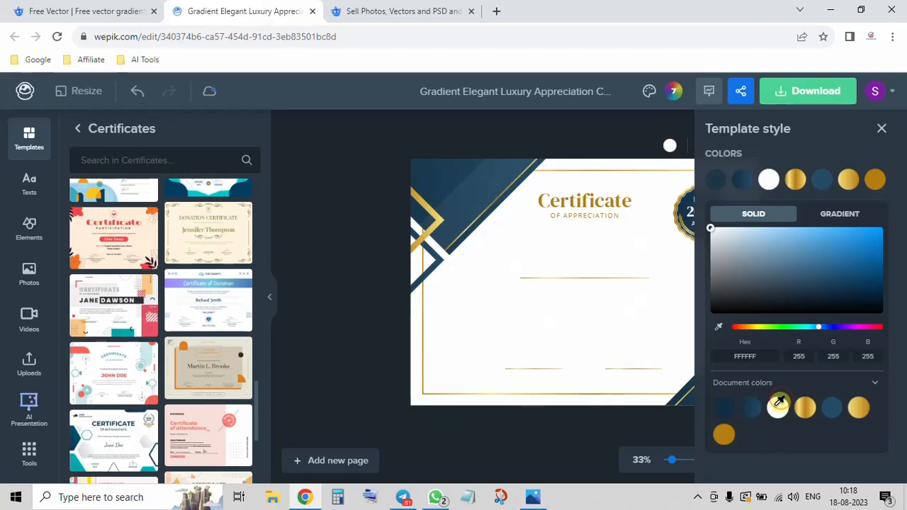
{"action": "left_click_drag", "start_coordinate": [717, 243], "coordinate": [788, 275]}
{"action": "right_click", "coordinate": [788, 275]}
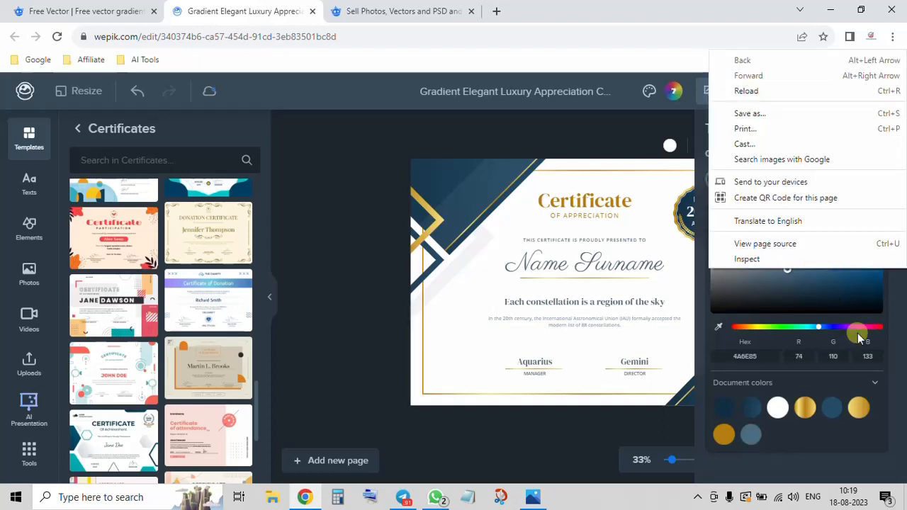
Apply the gold gradient to the certificate's dark blue text colour, set its first stop to dark red 642421, and close the template style
{"action": "left_click", "coordinate": [803, 410]}
{"action": "left_click", "coordinate": [802, 408]}
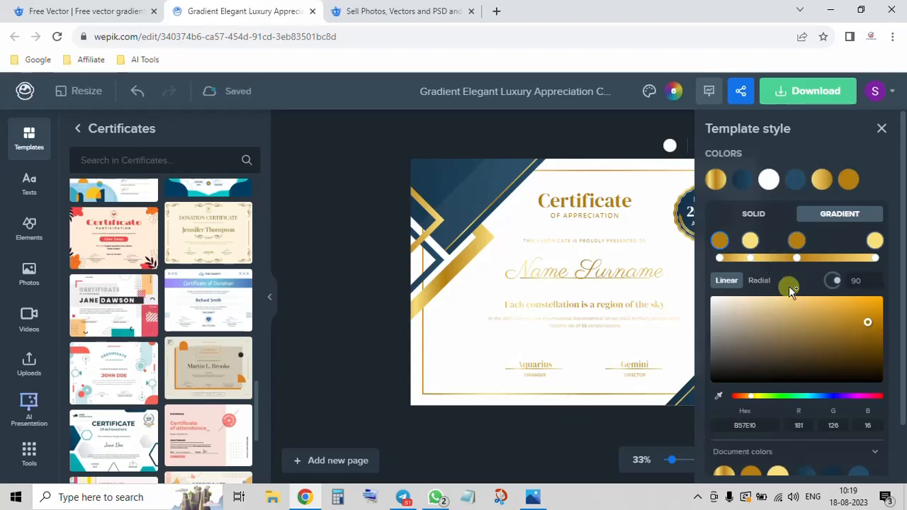
{"action": "left_click", "coordinate": [737, 398]}
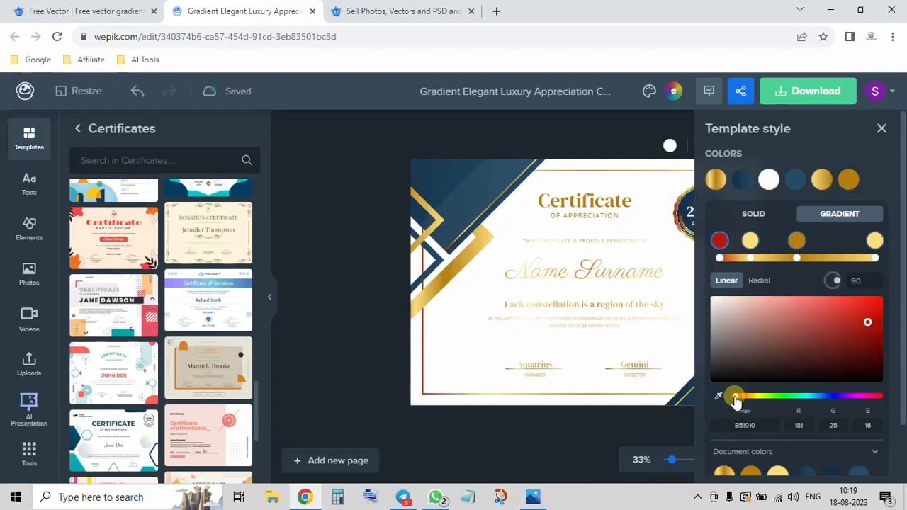
{"action": "left_click_drag", "start_coordinate": [869, 330], "coordinate": [801, 320]}
{"action": "right_click", "coordinate": [801, 321]}
{"action": "left_click", "coordinate": [827, 349]}
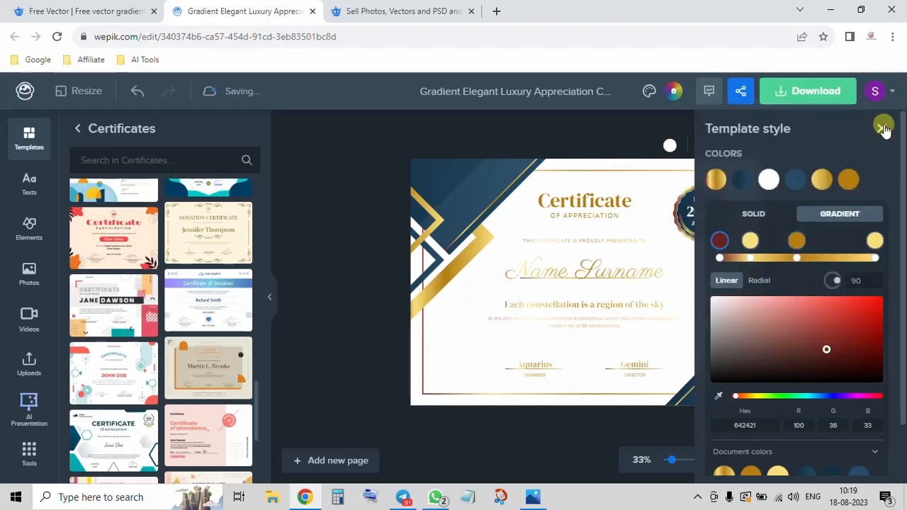
{"action": "left_click", "coordinate": [881, 127]}
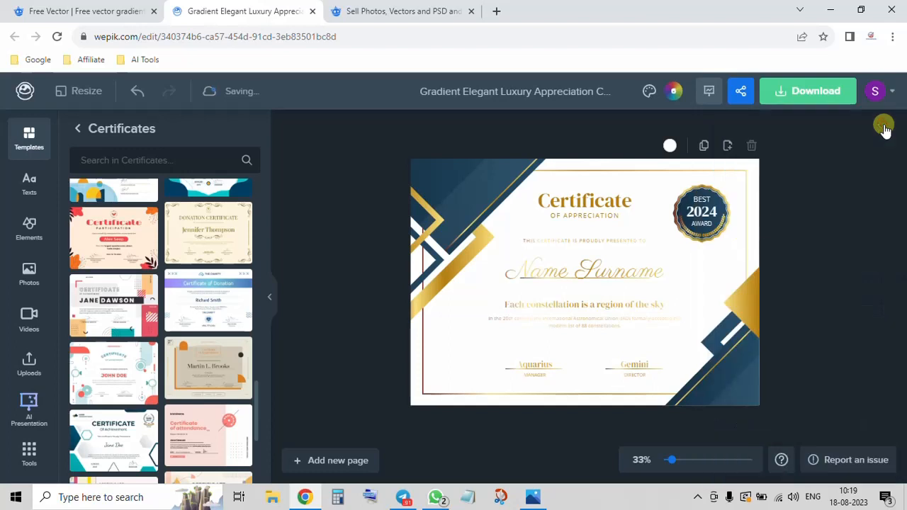
Change the template's solid blue colour, used in the corner shapes' angular bands, to bright green 4CB32D
{"action": "left_click", "coordinate": [746, 377]}
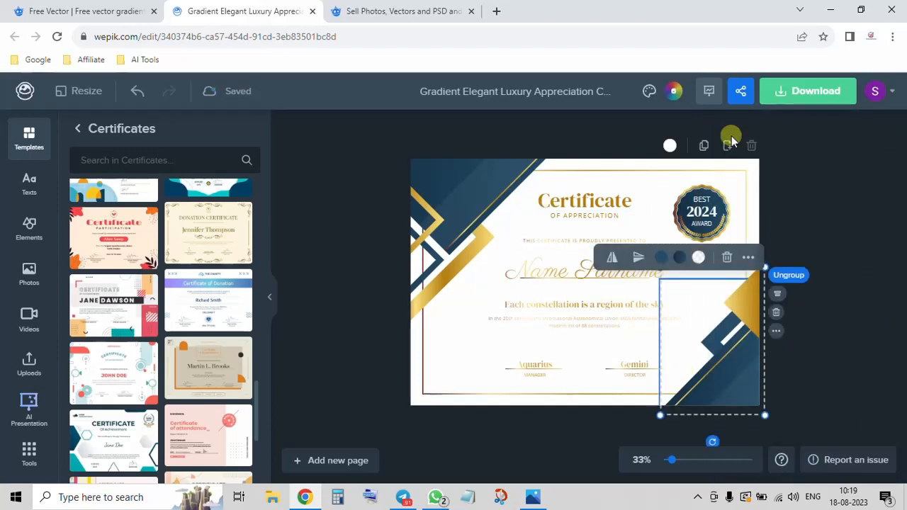
{"action": "left_click", "coordinate": [677, 92]}
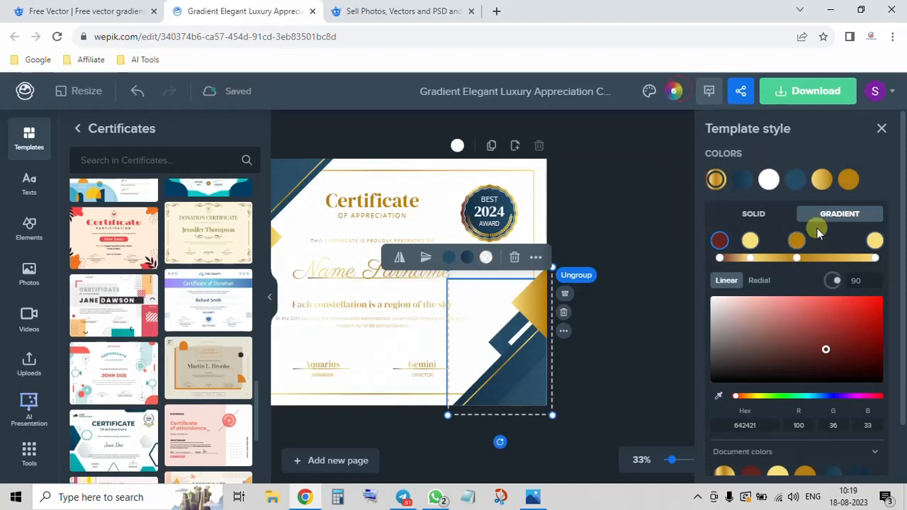
{"action": "left_click", "coordinate": [794, 180]}
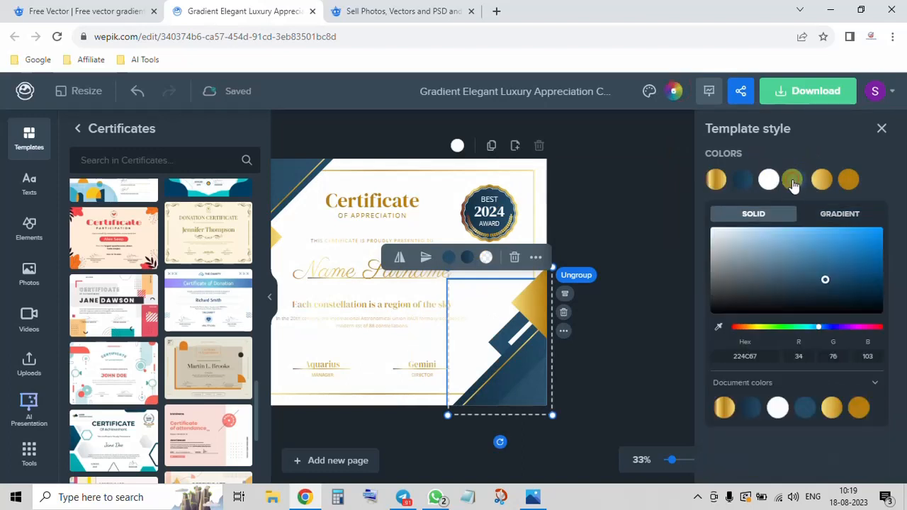
{"action": "right_click", "coordinate": [826, 282]}
{"action": "key", "text": "Escape"}
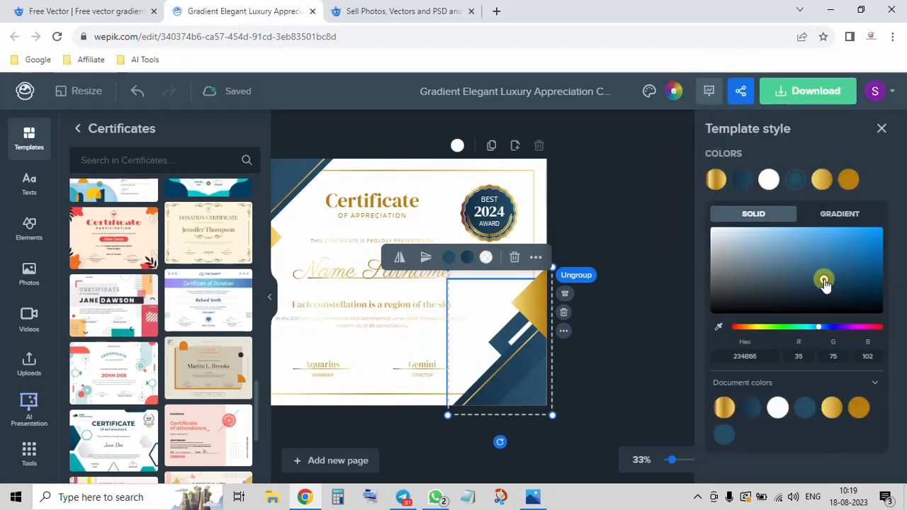
{"action": "left_click_drag", "start_coordinate": [825, 281], "coordinate": [807, 268]}
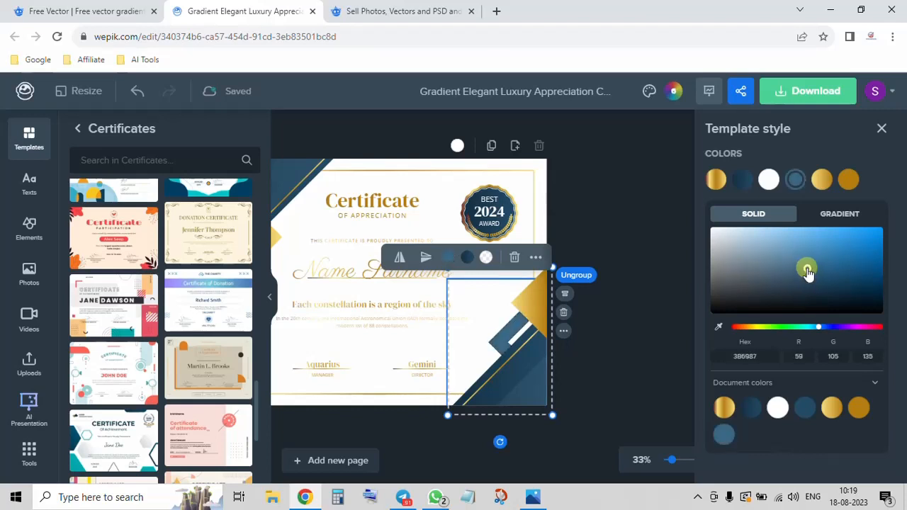
{"action": "left_click", "coordinate": [778, 329]}
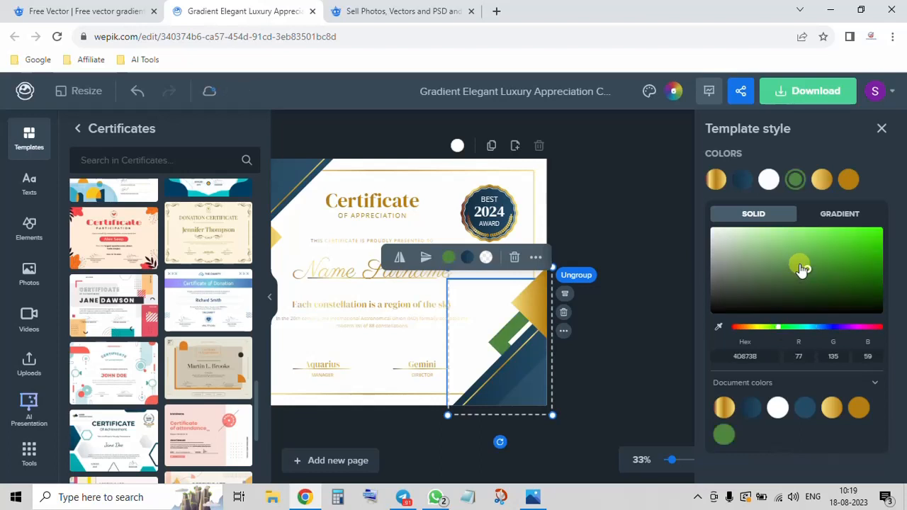
{"action": "left_click_drag", "start_coordinate": [801, 269], "coordinate": [839, 253]}
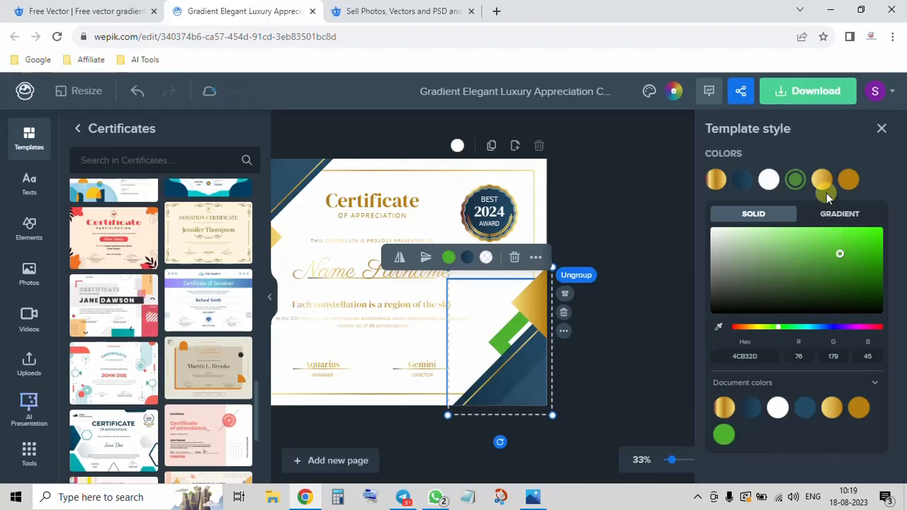
Set the first stop of the template's dark blue gradient to green 60CE19 and close the template style
{"action": "left_click", "coordinate": [751, 184]}
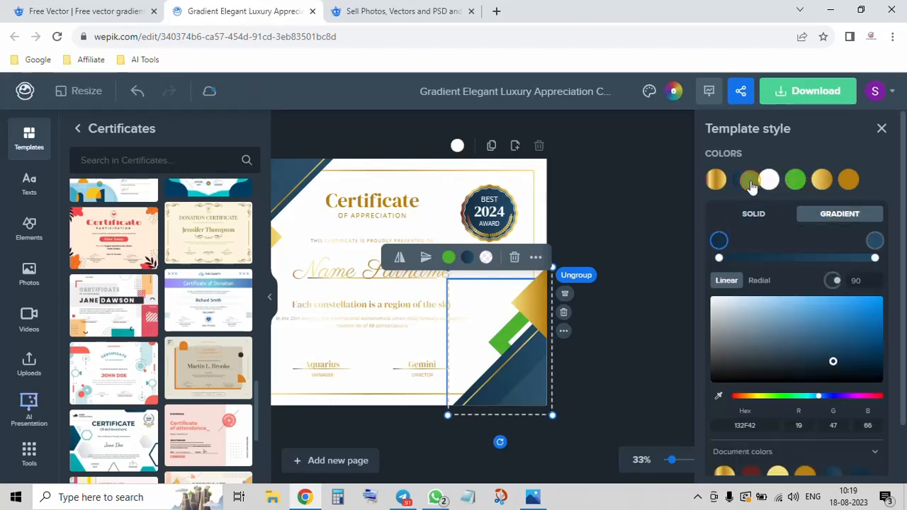
{"action": "left_click", "coordinate": [777, 395]}
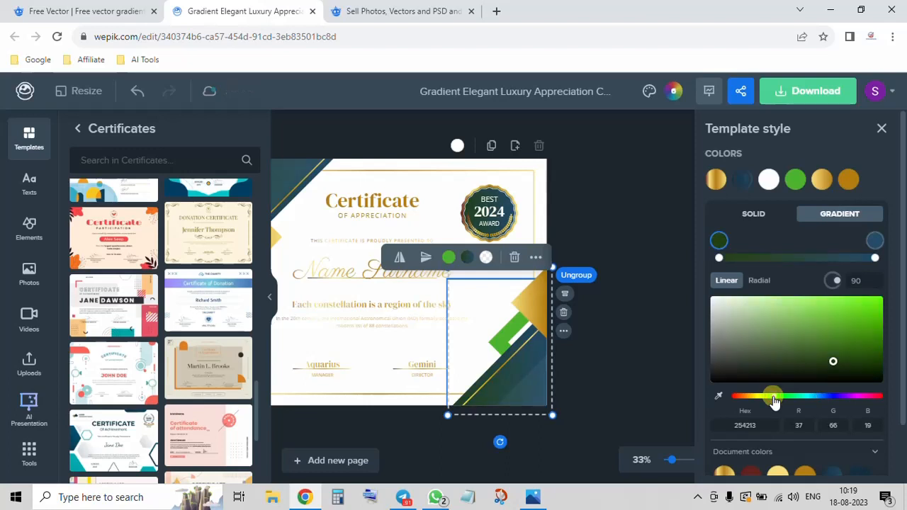
{"action": "left_click_drag", "start_coordinate": [834, 361], "coordinate": [863, 318]}
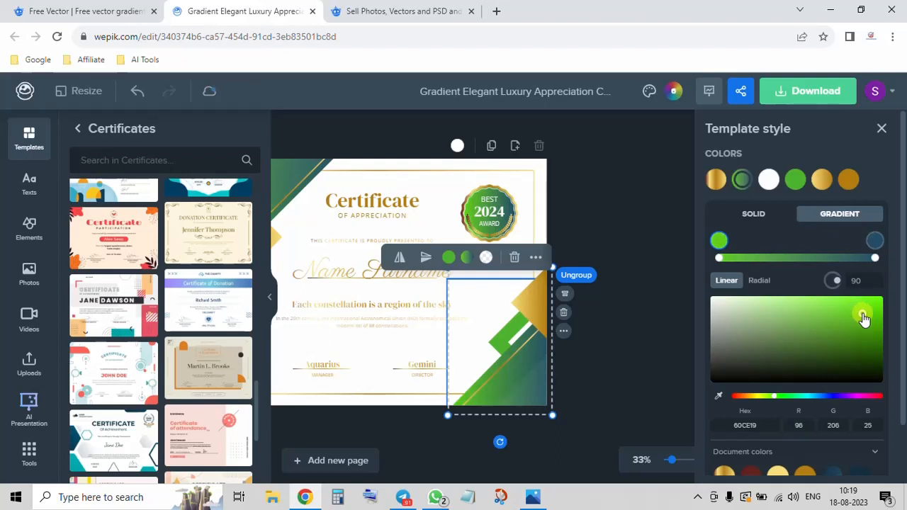
{"action": "left_click", "coordinate": [621, 167]}
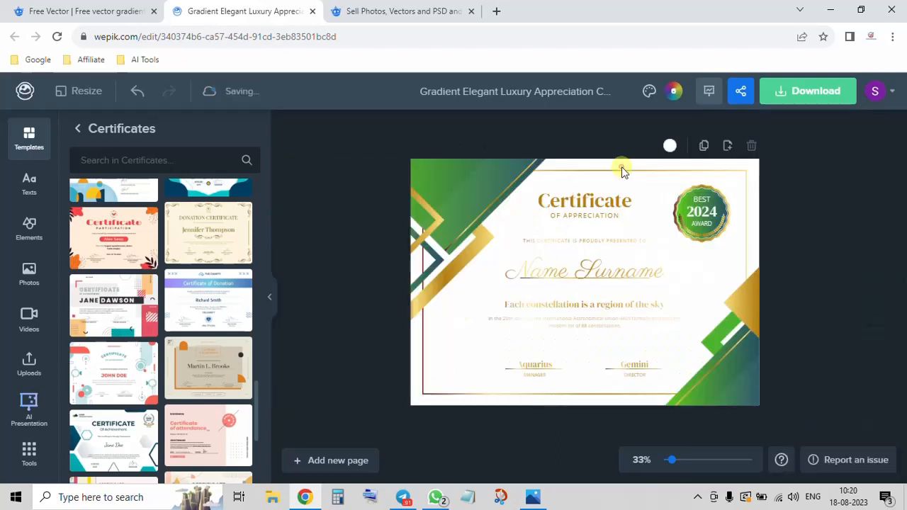
Replace the "Name Surname" placeholder on the certificate with "MY NAME"
{"action": "left_click", "coordinate": [576, 282]}
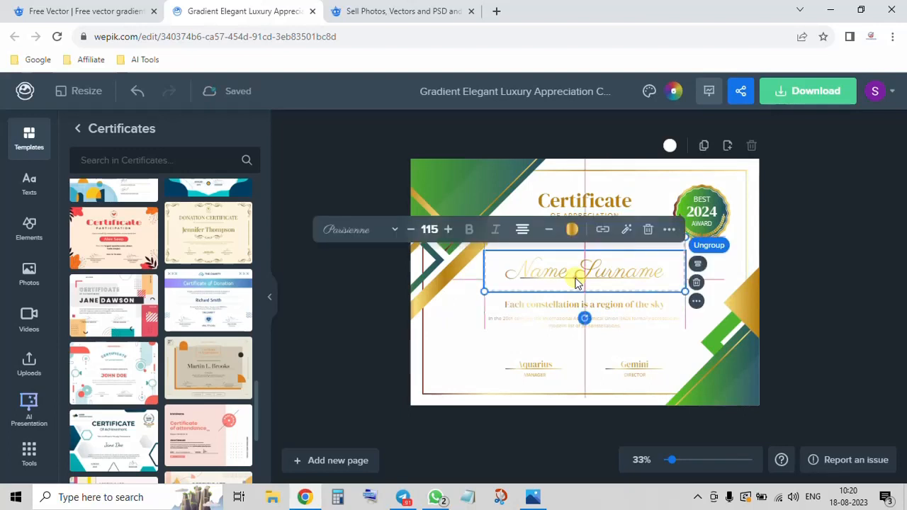
{"action": "double_click", "coordinate": [576, 280]}
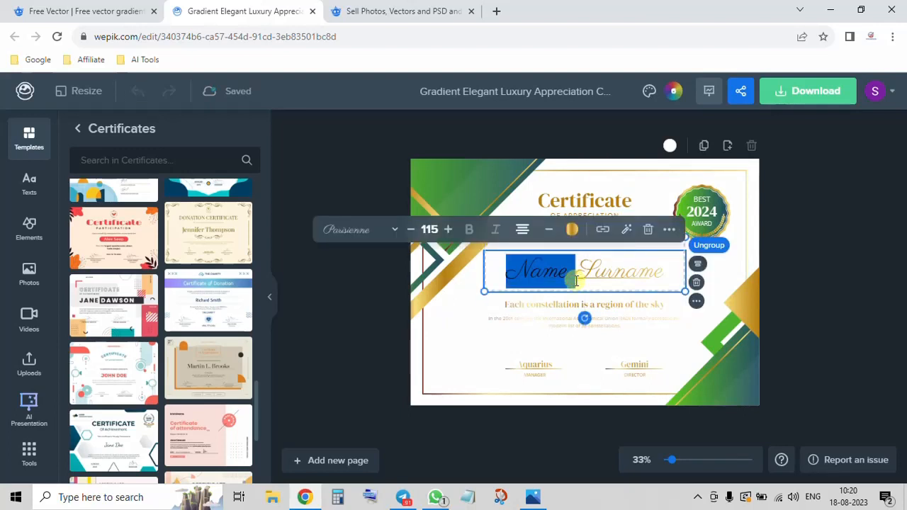
{"action": "key", "text": "ctrl+a"}
{"action": "key", "text": "BackSpace"}
{"action": "type", "text": "MY"}
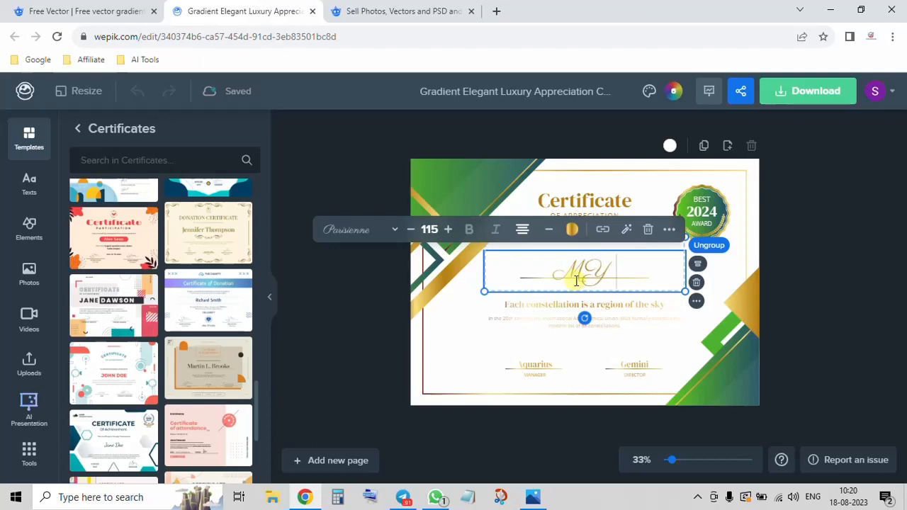
{"action": "type", "text": " name"}
{"action": "key", "text": "BackSpace"}
{"action": "key", "text": "BackSpace"}
{"action": "key", "text": "BackSpace"}
{"action": "key", "text": "BackSpace"}
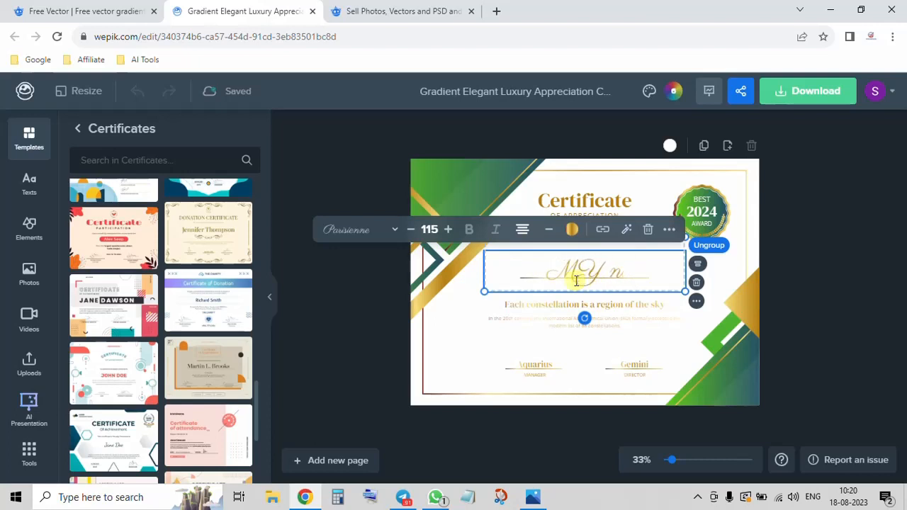
{"action": "type", "text": "NEM"}
{"action": "key", "text": "BackSpace"}
{"action": "key", "text": "BackSpace"}
{"action": "type", "text": "AME"}
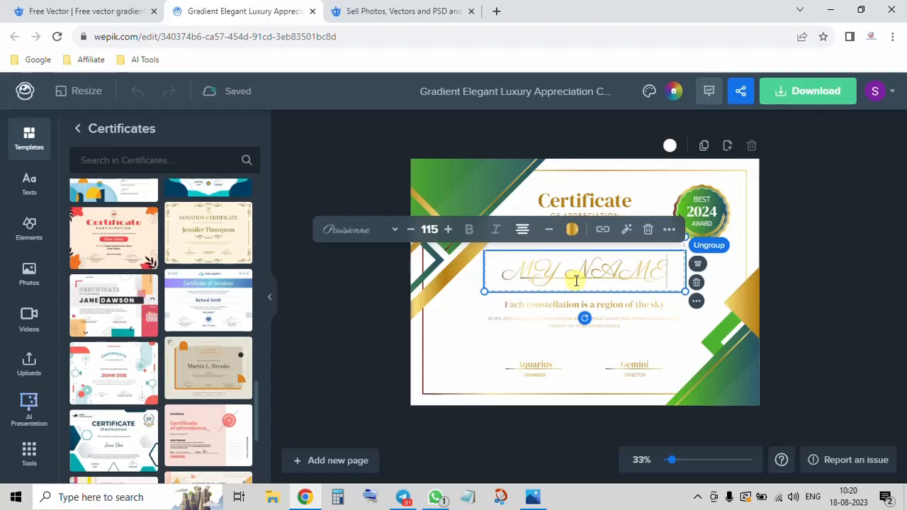
Try moving the "Each constellation is a region of the sky" text block slightly lower, and undo the move
{"action": "left_click", "coordinate": [719, 214]}
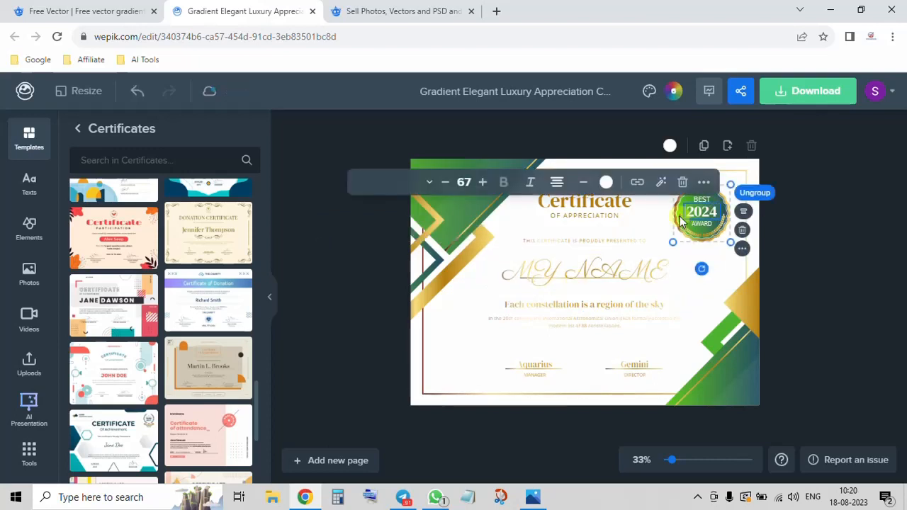
{"action": "left_click", "coordinate": [596, 304]}
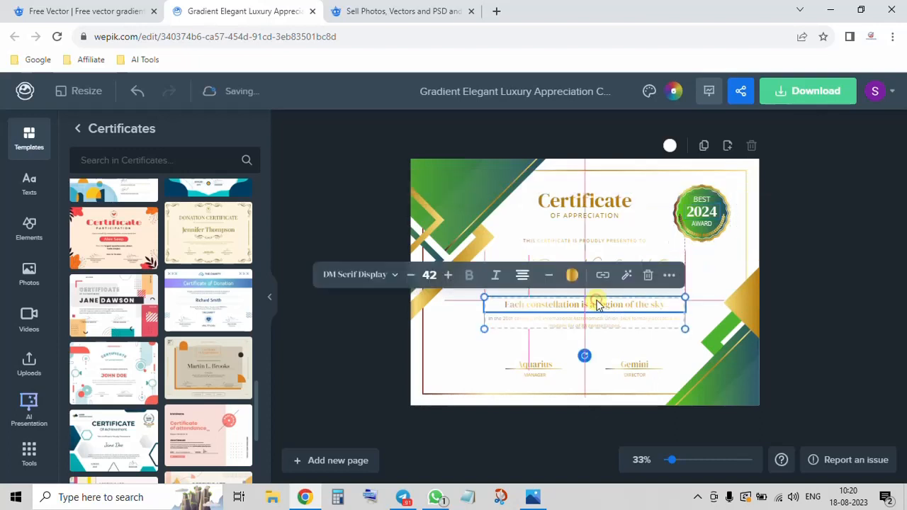
{"action": "left_click_drag", "start_coordinate": [593, 306], "coordinate": [576, 321]}
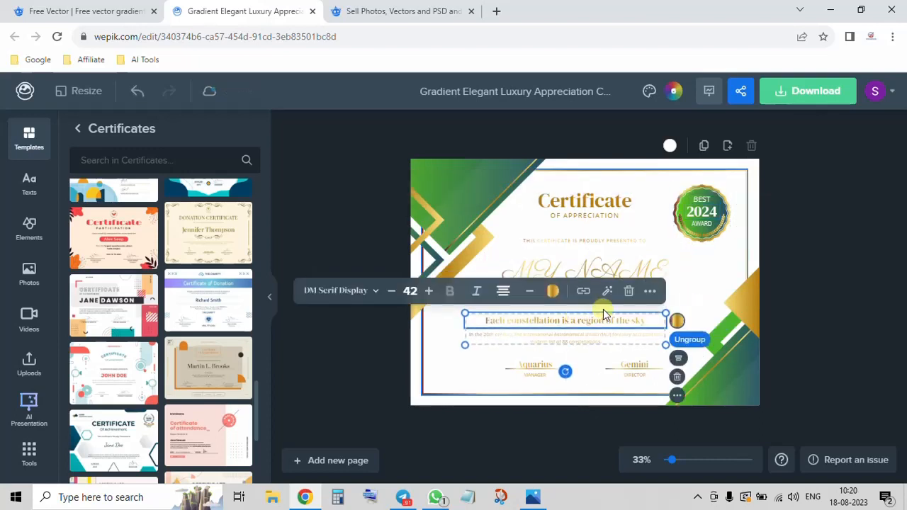
{"action": "key", "text": "ctrl+z"}
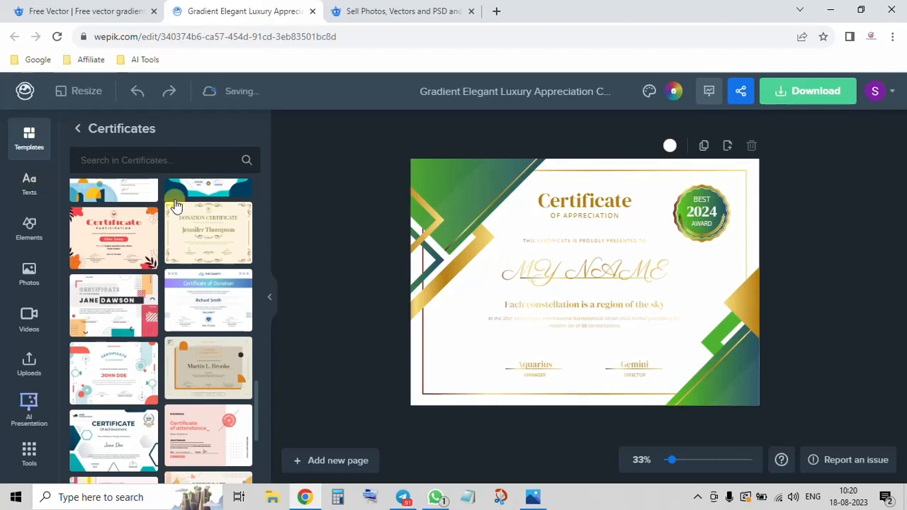
Add a curved text element to the certificate
{"action": "left_click", "coordinate": [28, 188]}
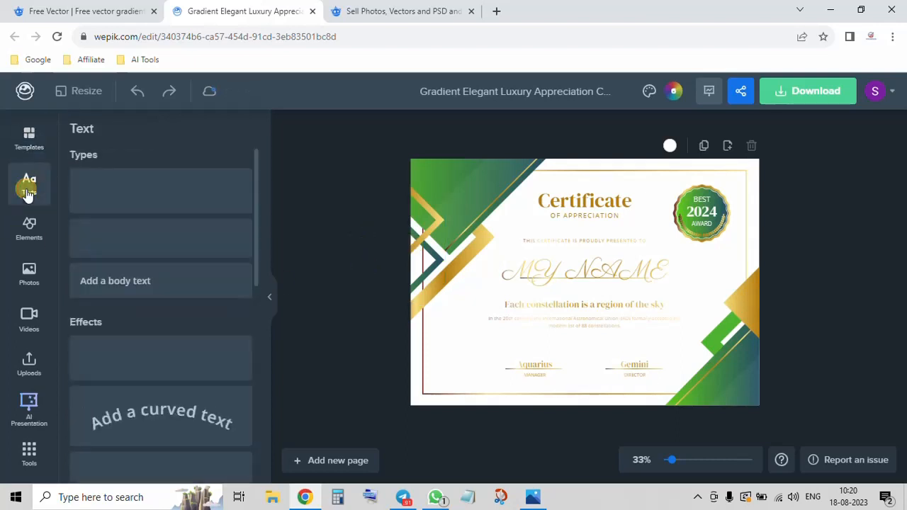
{"action": "left_click", "coordinate": [216, 428]}
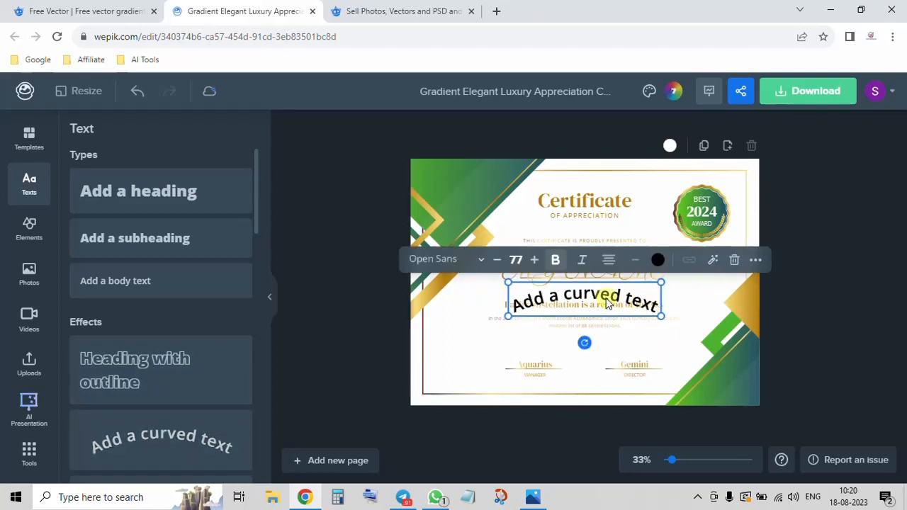
Move the curved text down to just above the Aquarius and Gemini signature lines
{"action": "left_click_drag", "start_coordinate": [605, 301], "coordinate": [615, 344]}
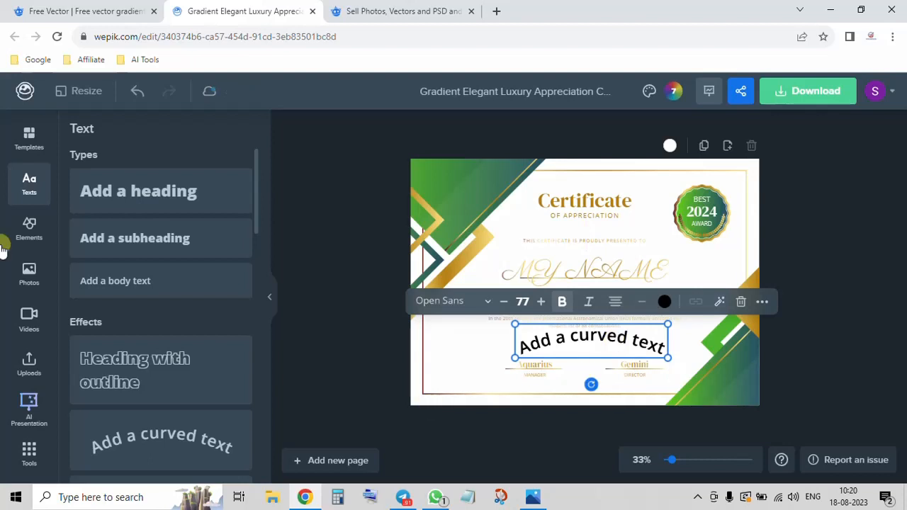
Show all basic shapes and delete the "BEST 2024 AWARD" badge from the certificate
{"action": "left_click", "coordinate": [29, 227]}
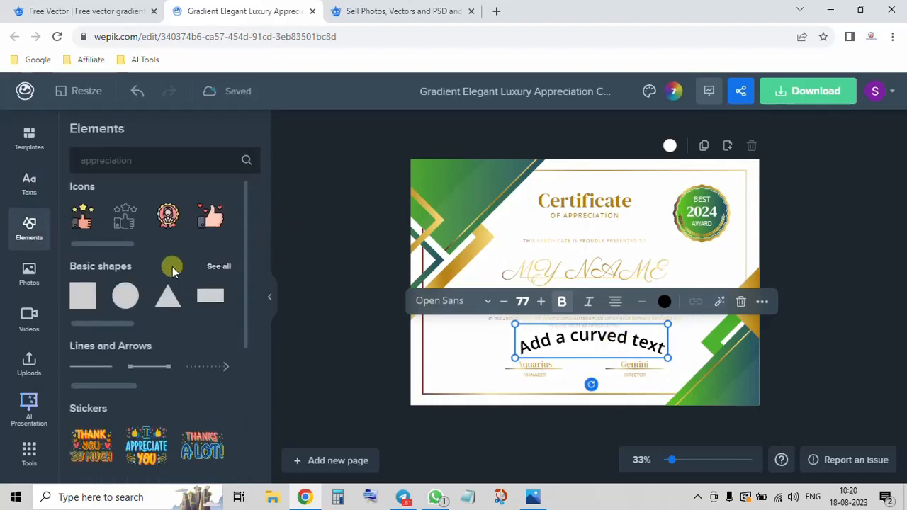
{"action": "left_click", "coordinate": [219, 268]}
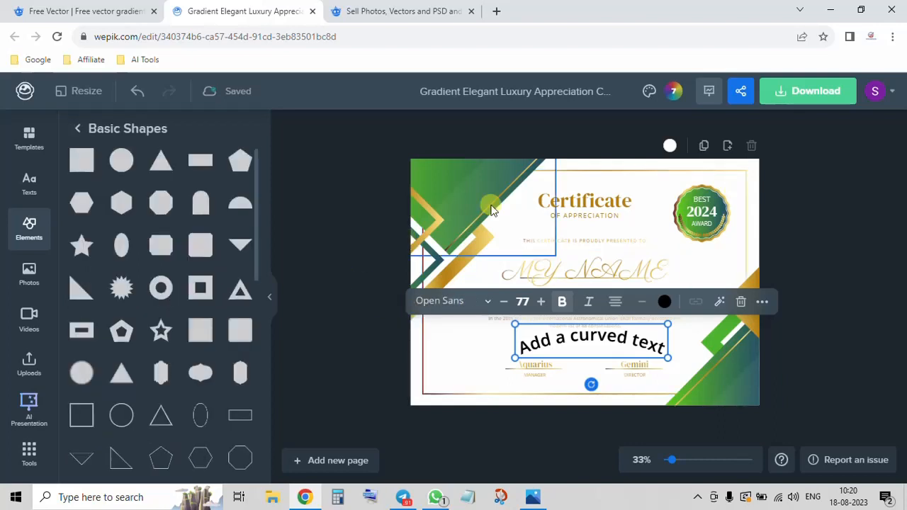
{"action": "left_click", "coordinate": [707, 202]}
{"action": "key", "text": "Delete"}
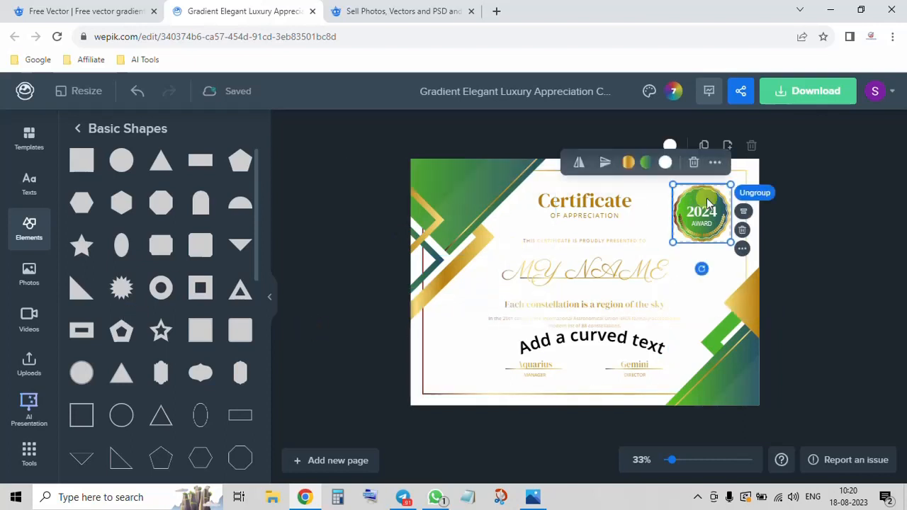
{"action": "key", "text": "Delete"}
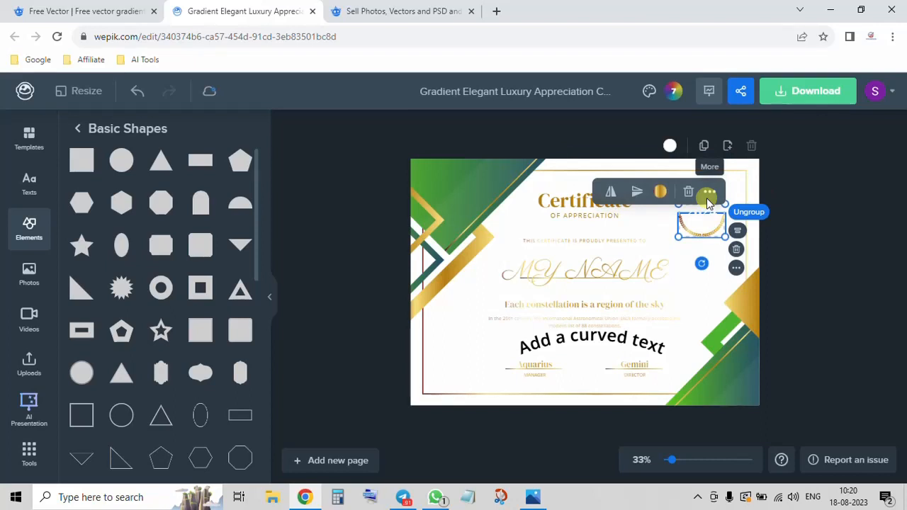
{"action": "key", "text": "Delete"}
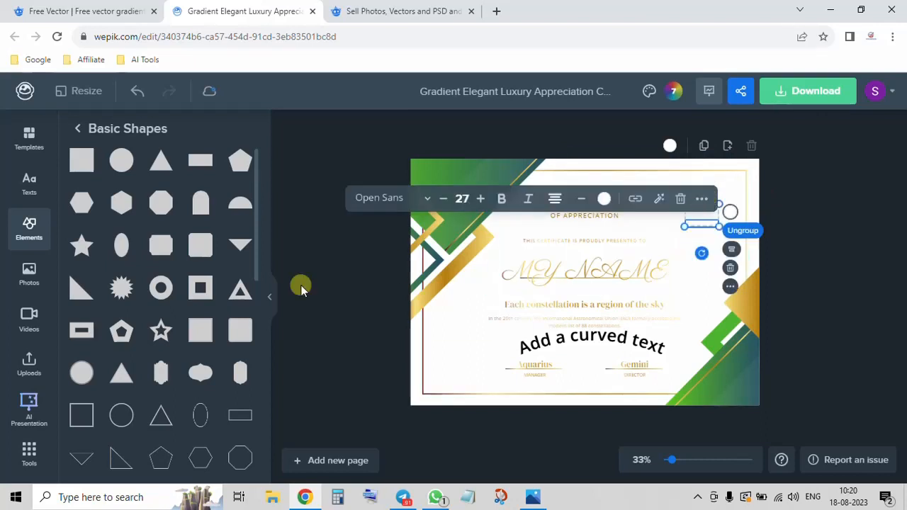
Add a starburst shape, shrink it to about 310 by 310, and place it in the certificate's upper-right corner
{"action": "left_click", "coordinate": [124, 295]}
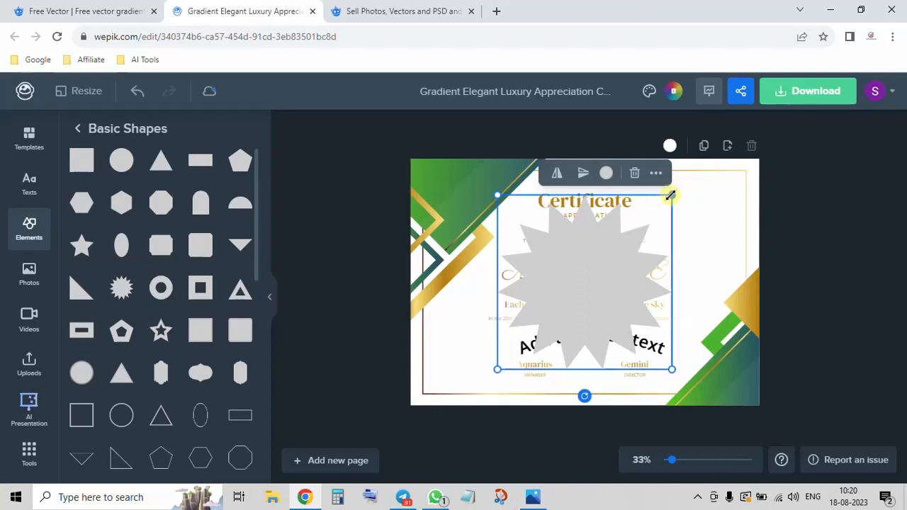
{"action": "left_click_drag", "start_coordinate": [670, 196], "coordinate": [588, 277]}
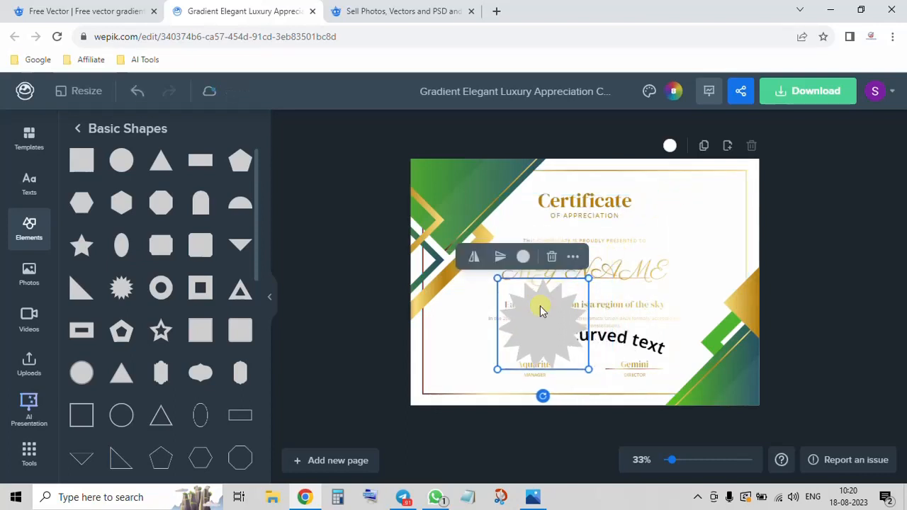
{"action": "left_click_drag", "start_coordinate": [541, 310], "coordinate": [695, 201]}
{"action": "left_click_drag", "start_coordinate": [740, 167], "coordinate": [717, 190]}
{"action": "left_click_drag", "start_coordinate": [659, 241], "coordinate": [677, 227]}
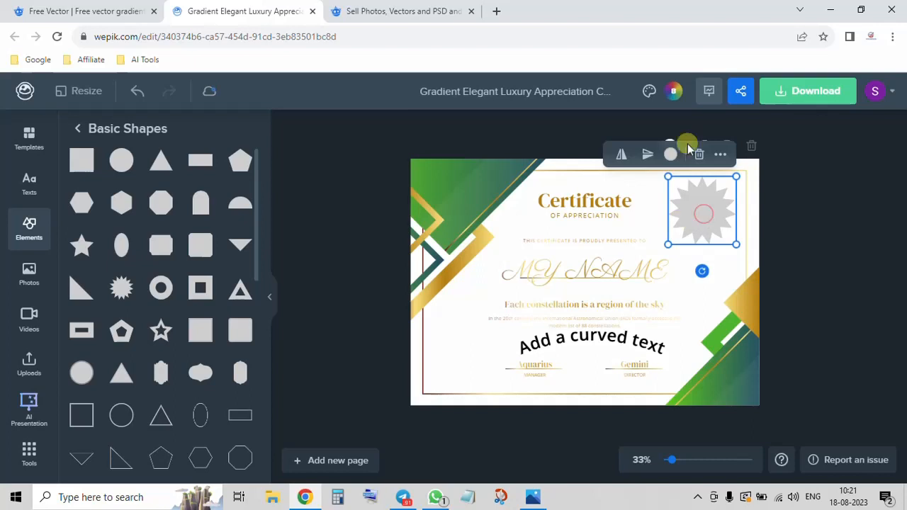
Set the first stop of the template's four-stop gold gradient to red DA5A54
{"action": "left_click", "coordinate": [674, 91]}
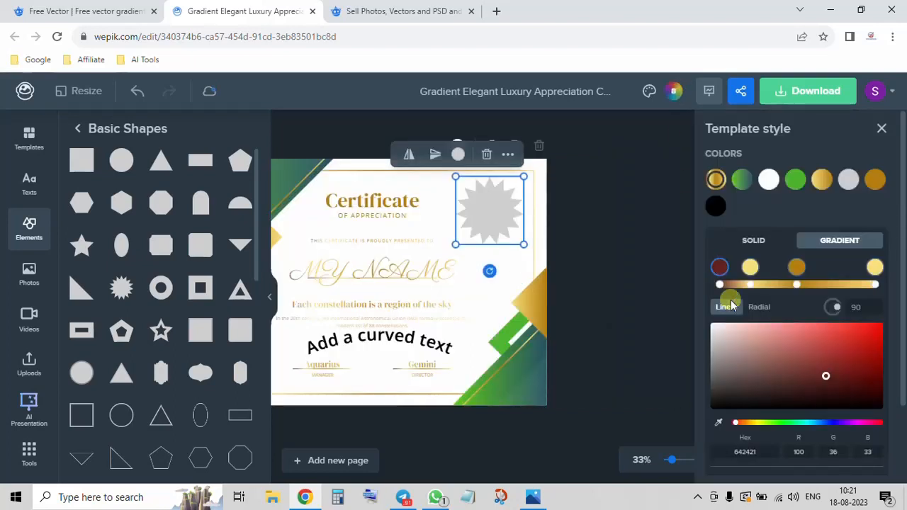
{"action": "left_click", "coordinate": [866, 336]}
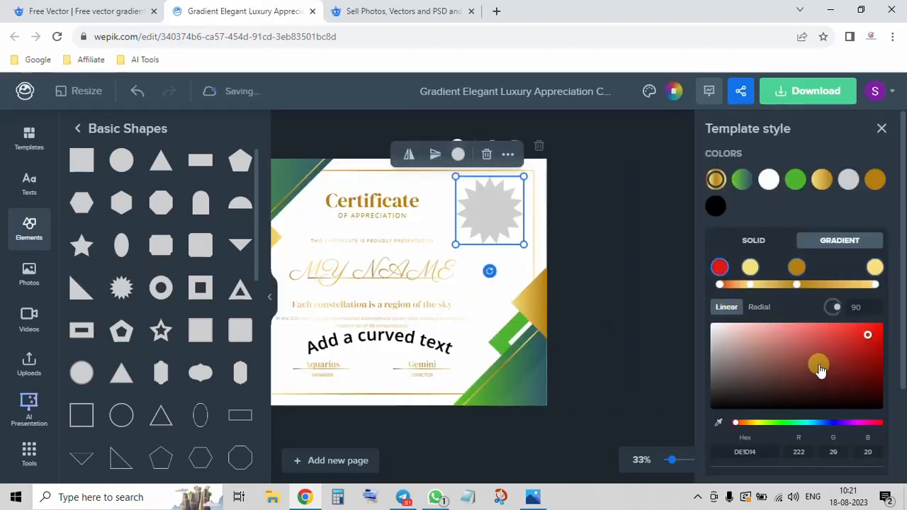
{"action": "mouse_move", "coordinate": [856, 346]}
{"action": "left_mouse_down"}
{"action": "mouse_move", "coordinate": [817, 327]}
{"action": "mouse_move", "coordinate": [816, 336]}
{"action": "left_mouse_up"}
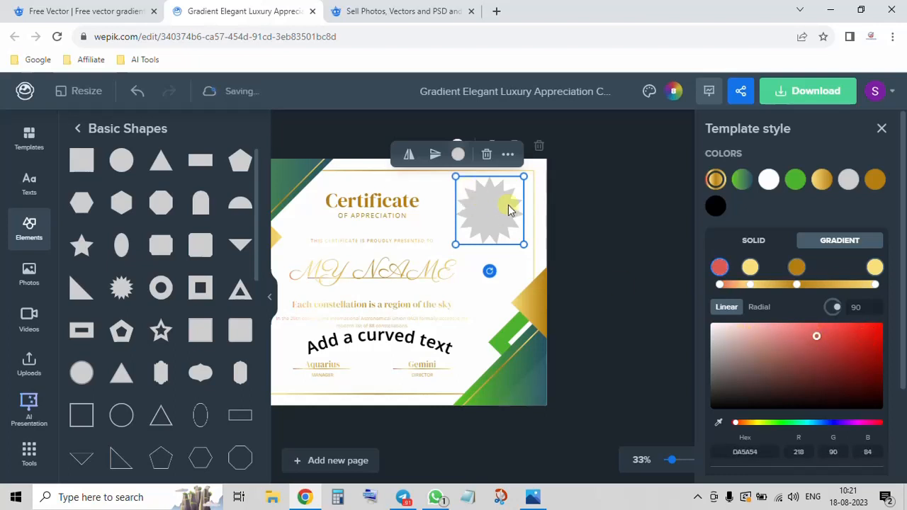
Change the starburst's light grey template colour to red C03C3C
{"action": "left_click", "coordinate": [510, 154]}
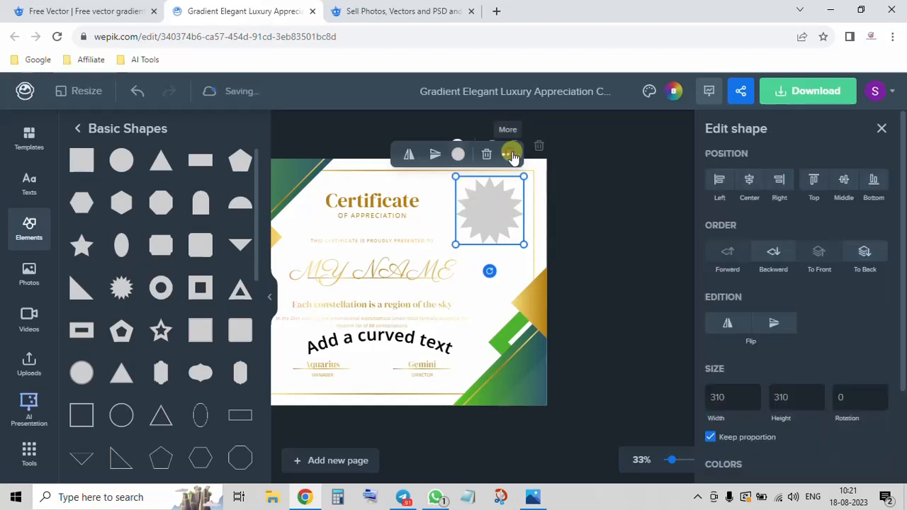
{"action": "left_click", "coordinate": [671, 95]}
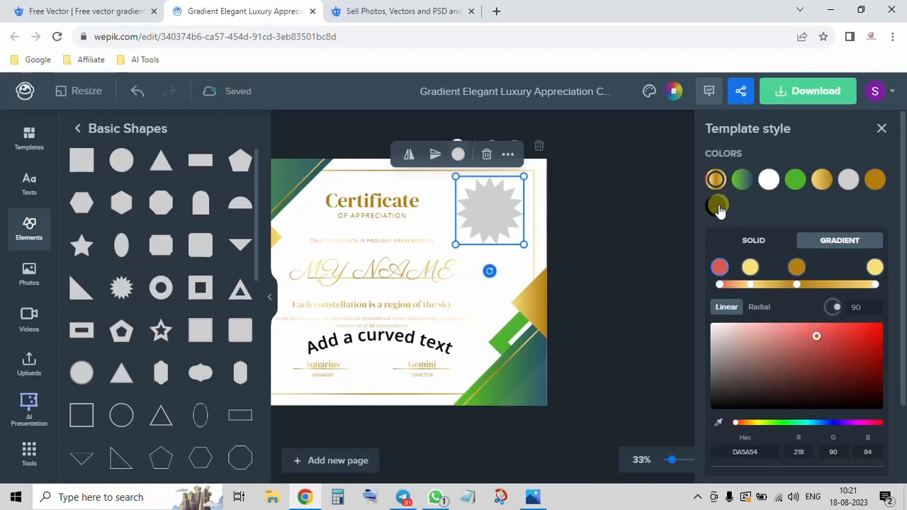
{"action": "left_click", "coordinate": [848, 181]}
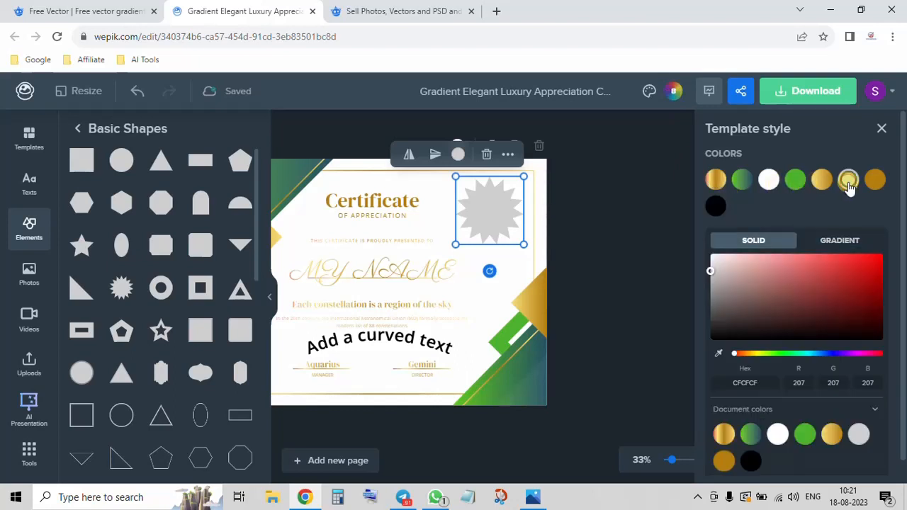
{"action": "left_click_drag", "start_coordinate": [712, 272], "coordinate": [830, 280]}
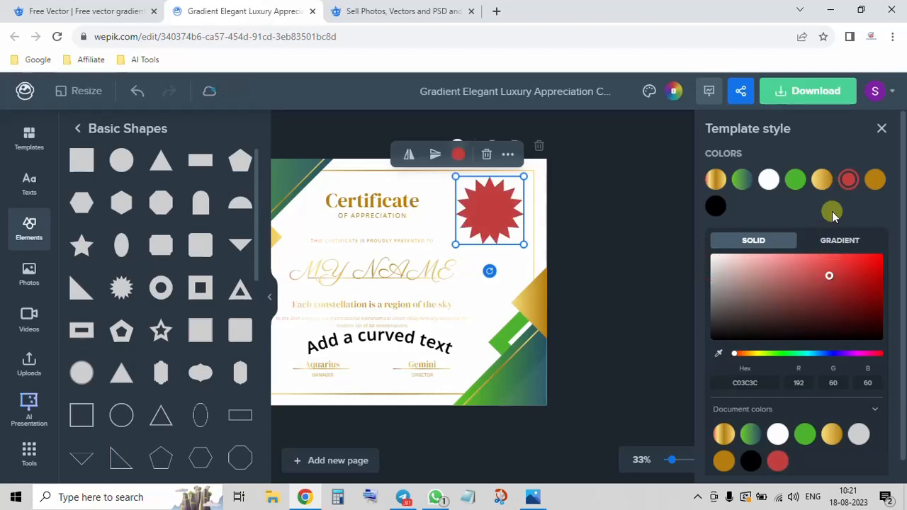
Set the first stop of the template's two-stop gold gradient to E2BA23
{"action": "left_click", "coordinate": [822, 181]}
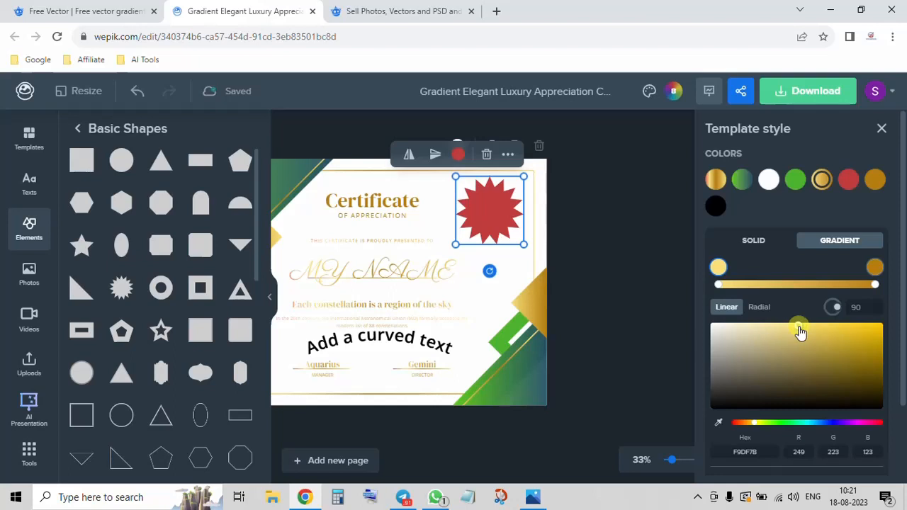
{"action": "left_click_drag", "start_coordinate": [799, 328], "coordinate": [856, 333]}
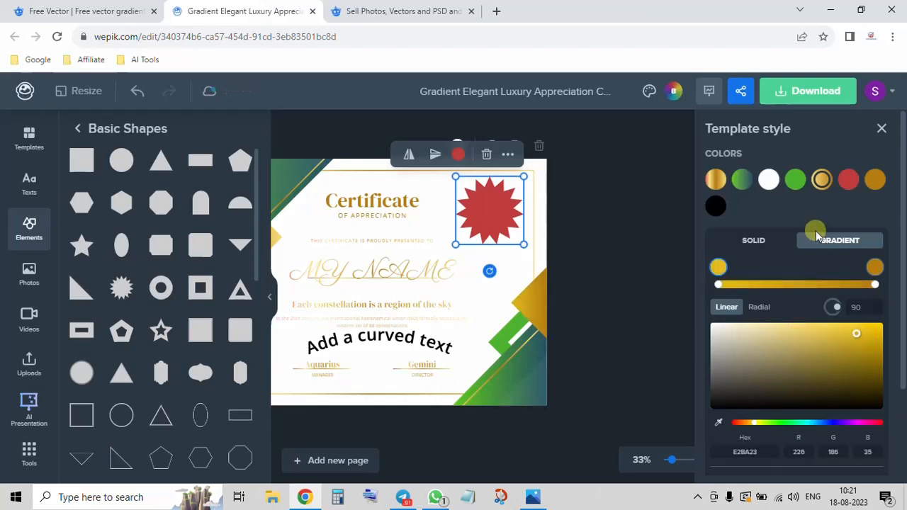
Recolour the red starburst with the solid dark gold document colour and close the template style
{"action": "left_click", "coordinate": [848, 180]}
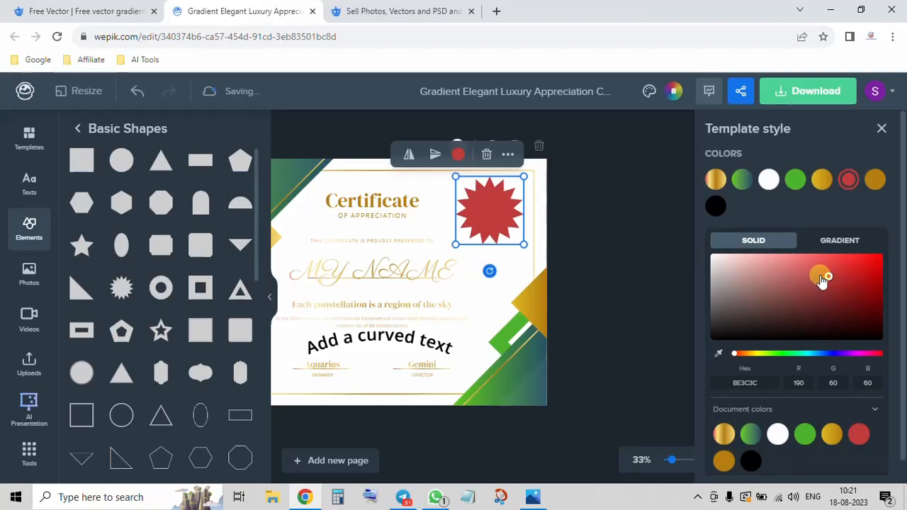
{"action": "left_click", "coordinate": [724, 454]}
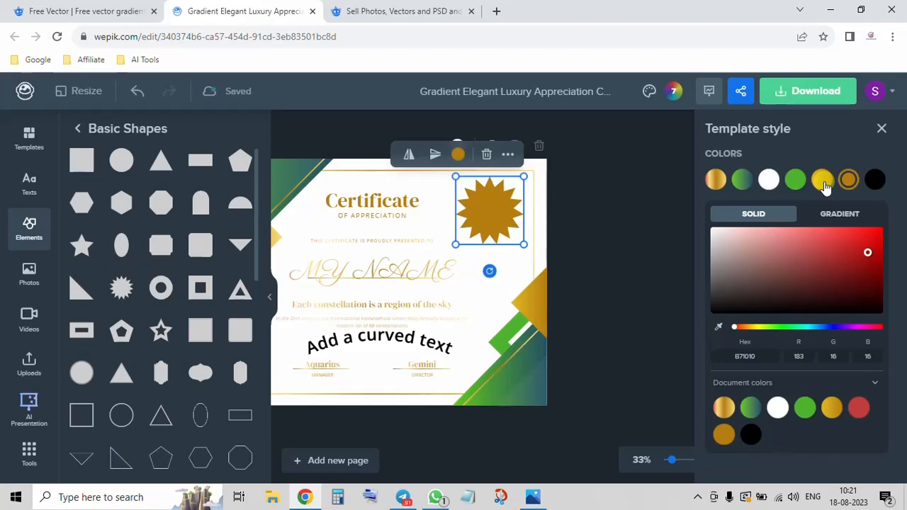
{"action": "left_click", "coordinate": [828, 396]}
{"action": "left_click", "coordinate": [621, 227]}
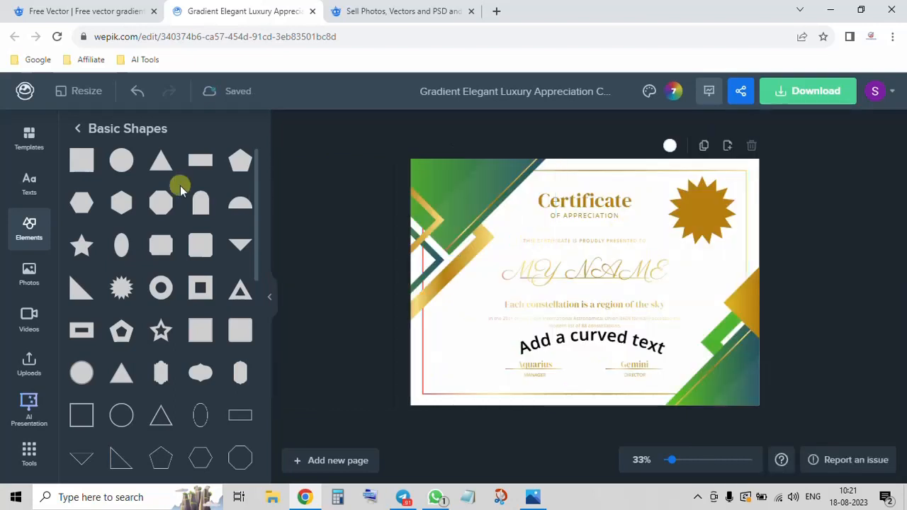
Examine the available stickers, illustrations, image masks, photos, videos and uploaded media
{"action": "left_click", "coordinate": [77, 128]}
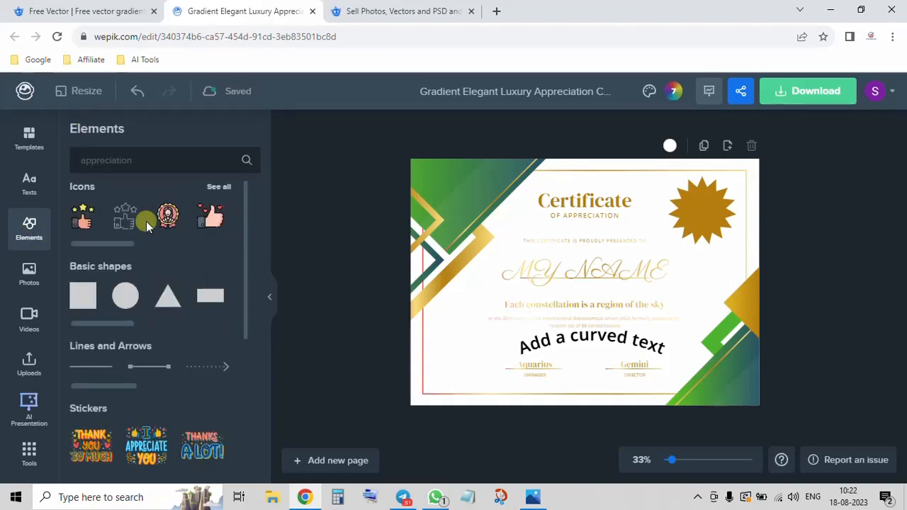
{"action": "scroll", "coordinate": [157, 261], "scroll_direction": "down", "scroll_amount": 2}
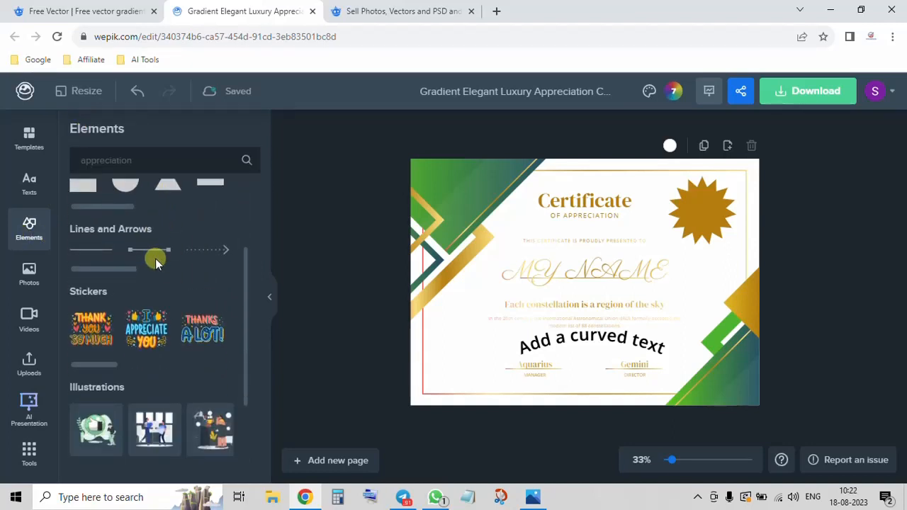
{"action": "scroll", "coordinate": [156, 261], "scroll_direction": "down", "scroll_amount": 2}
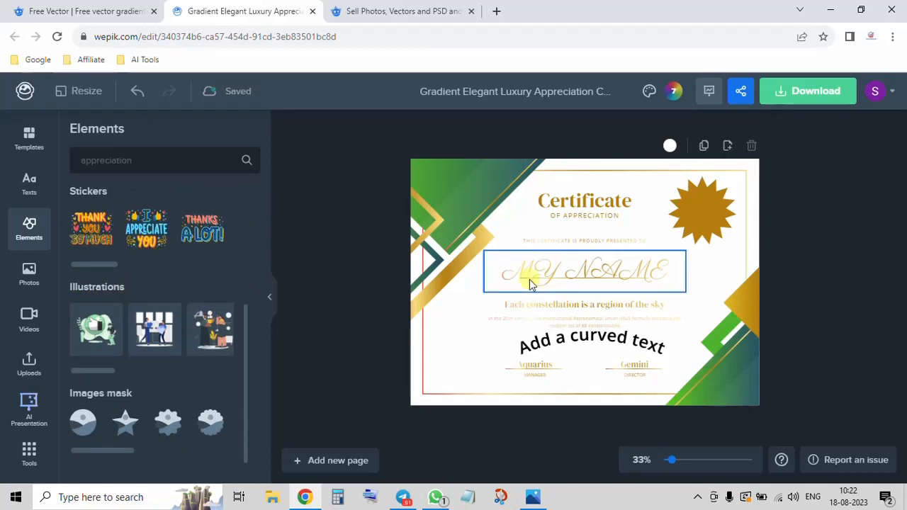
{"action": "left_click", "coordinate": [40, 282]}
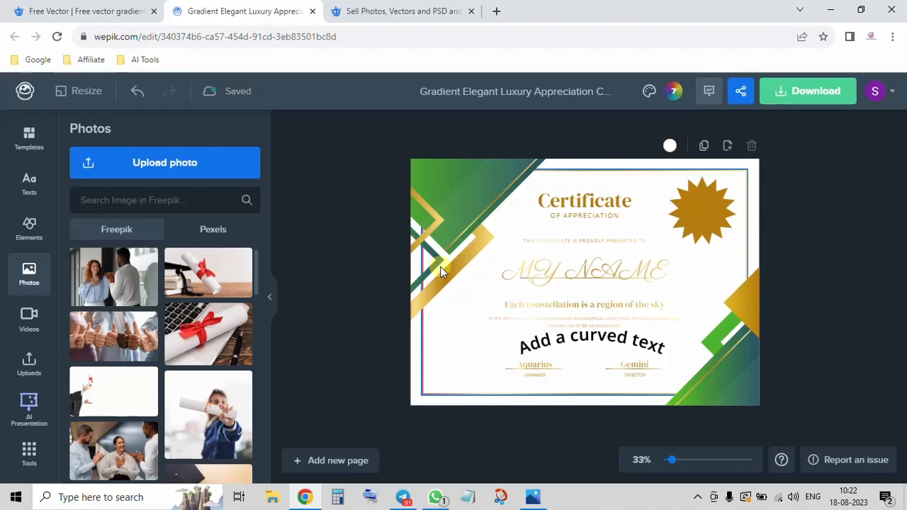
{"action": "left_click", "coordinate": [28, 318]}
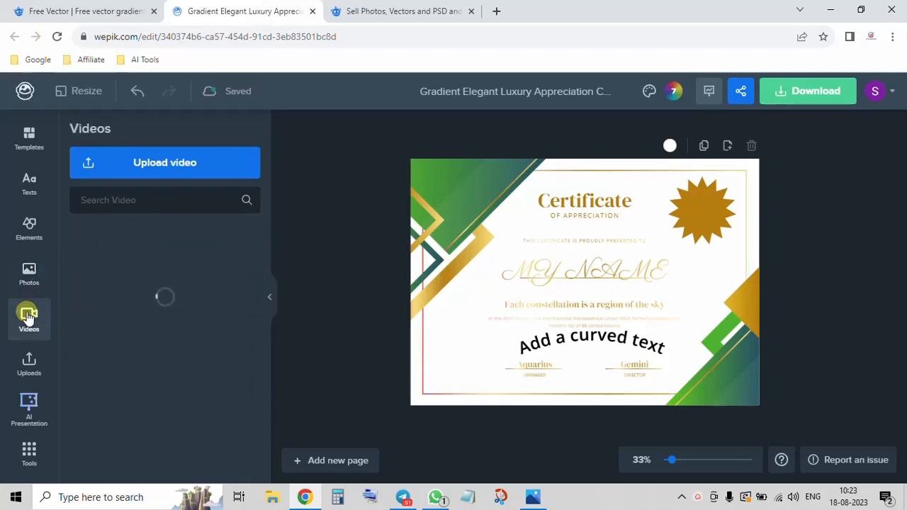
{"action": "left_click", "coordinate": [41, 356]}
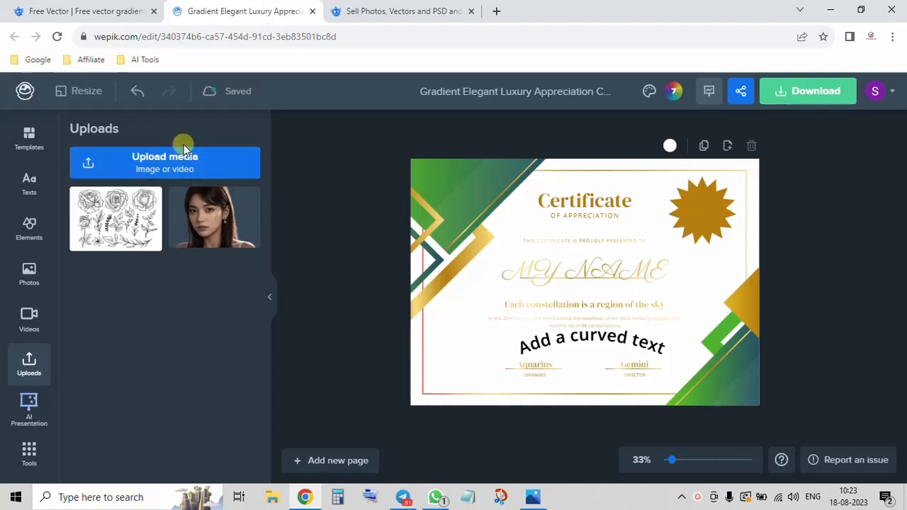
Delete the gold starburst from the certificate's upper-right corner
{"action": "left_click", "coordinate": [680, 189]}
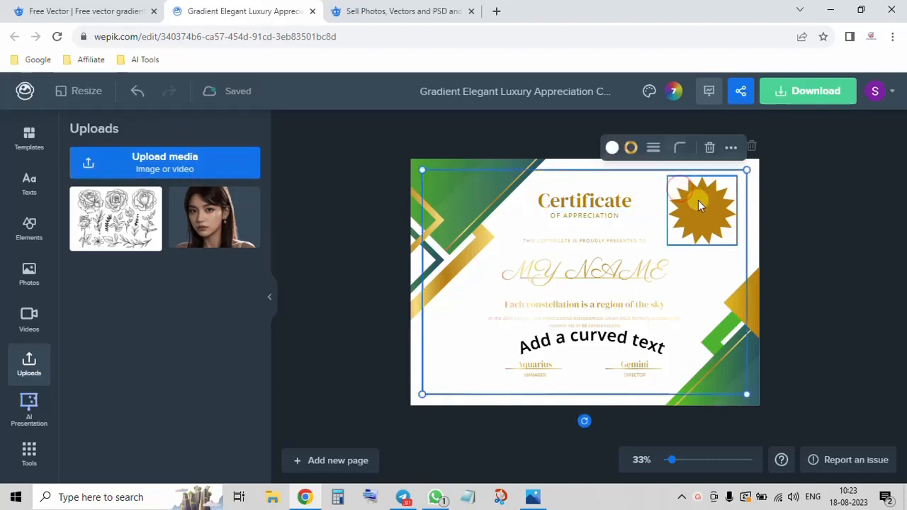
{"action": "left_click", "coordinate": [698, 200]}
{"action": "key", "text": "Delete"}
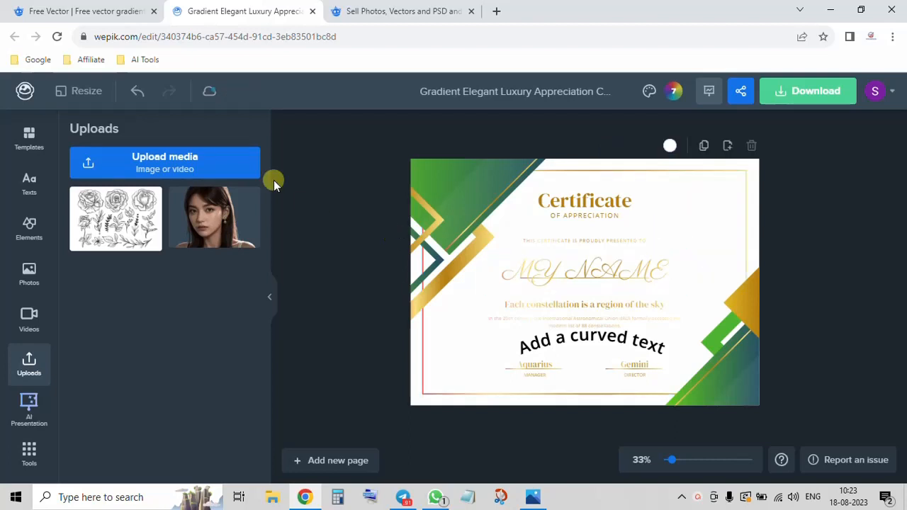
Try placing the uploaded portrait on the certificate twice, undo the last placement and delete the remaining background image
{"action": "left_click", "coordinate": [220, 221]}
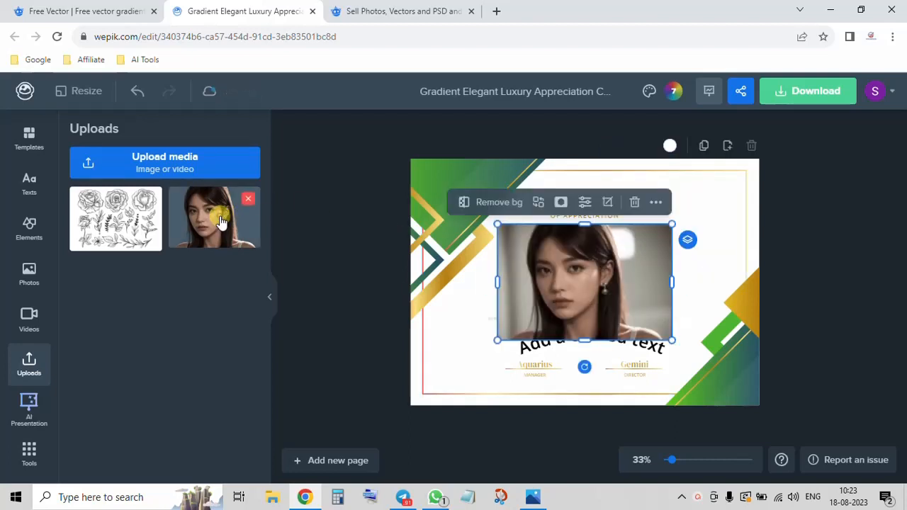
{"action": "left_click", "coordinate": [220, 222]}
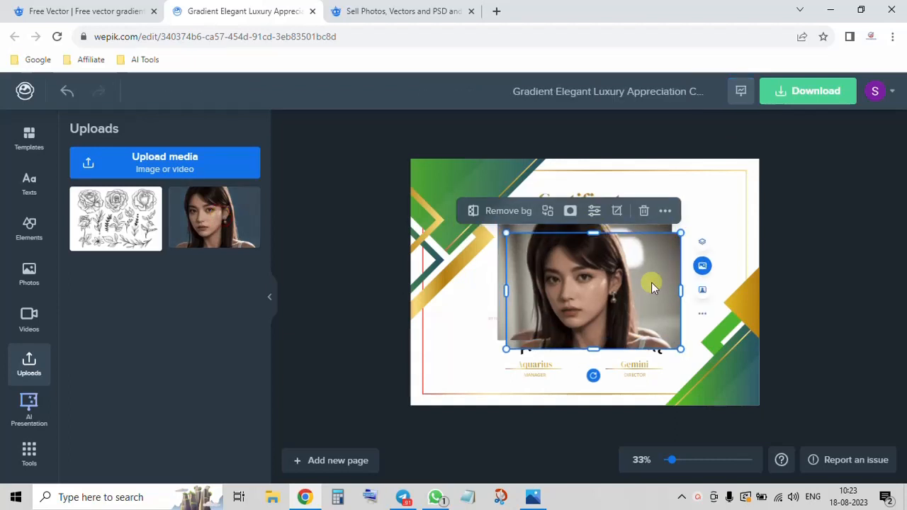
{"action": "key", "text": "ctrl+z"}
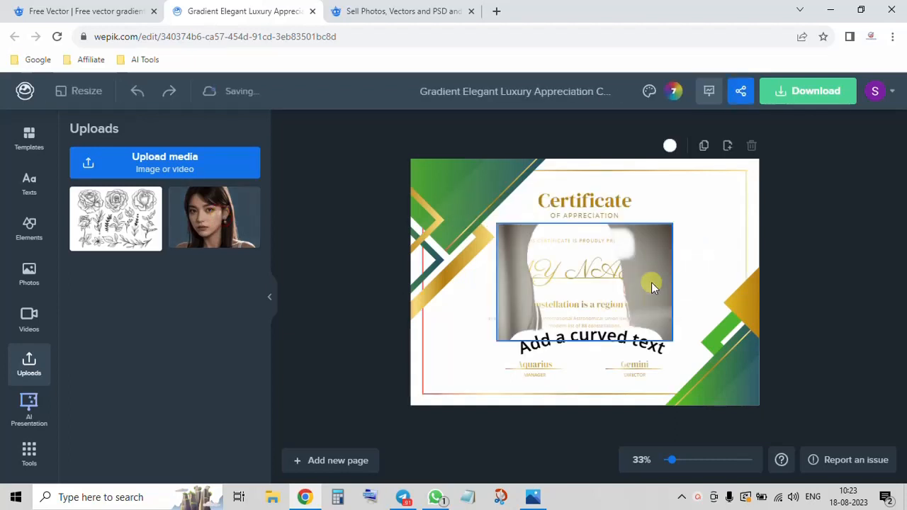
{"action": "left_click", "coordinate": [651, 282]}
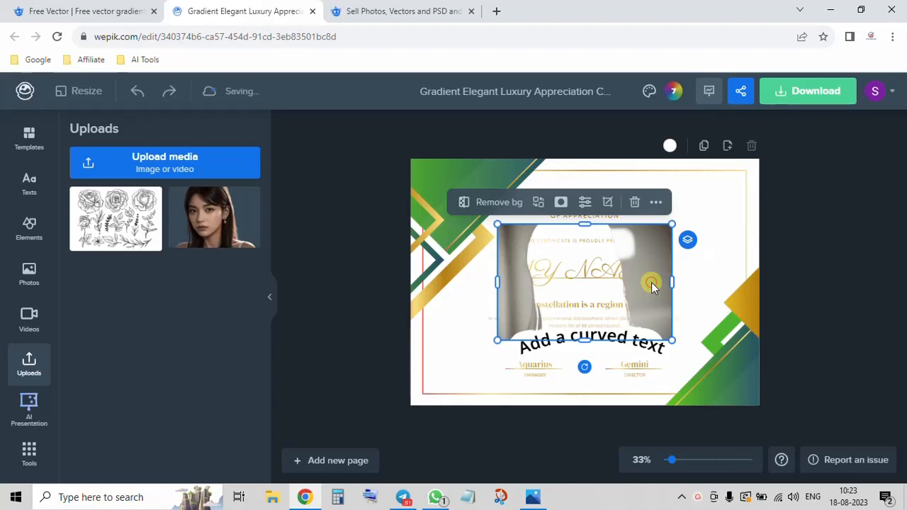
{"action": "key", "text": "Delete"}
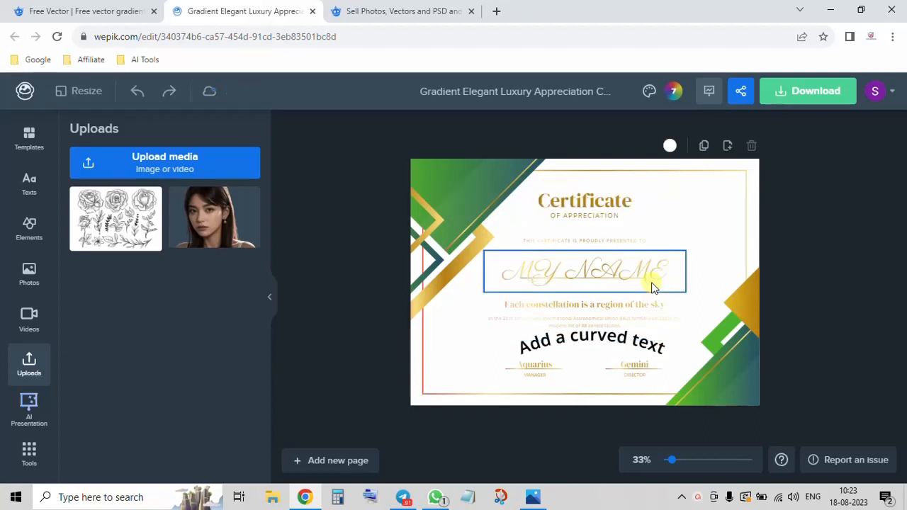
Add the uploaded portrait photo to the certificate, shrink it and move it to the upper-right corner
{"action": "left_click", "coordinate": [212, 213]}
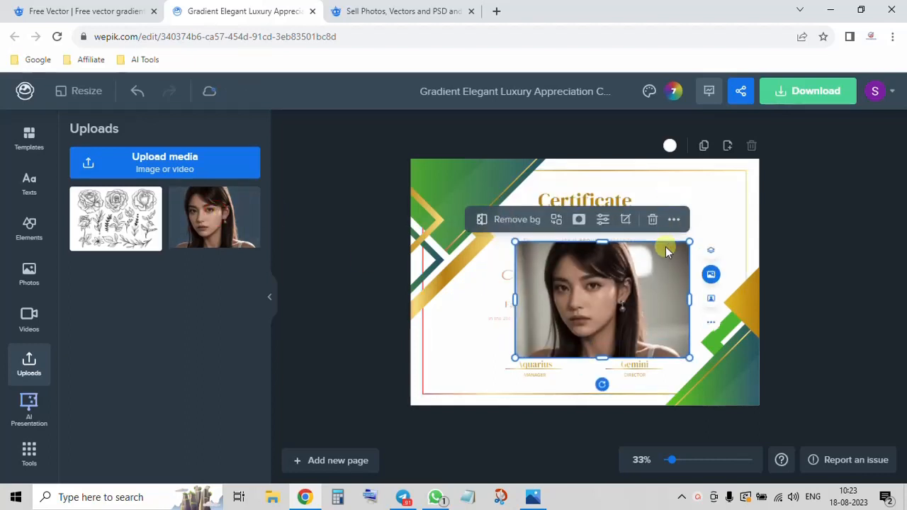
{"action": "left_click_drag", "start_coordinate": [664, 249], "coordinate": [676, 231]}
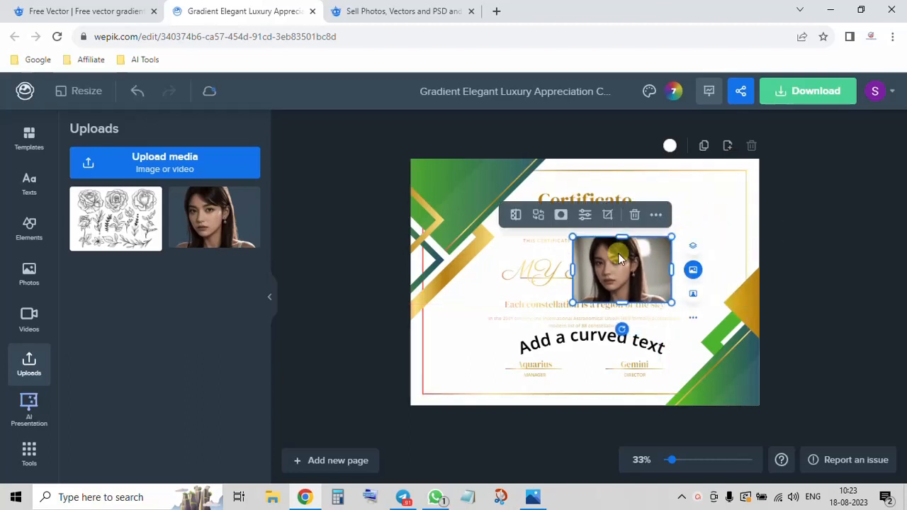
{"action": "left_click_drag", "start_coordinate": [618, 252], "coordinate": [687, 200]}
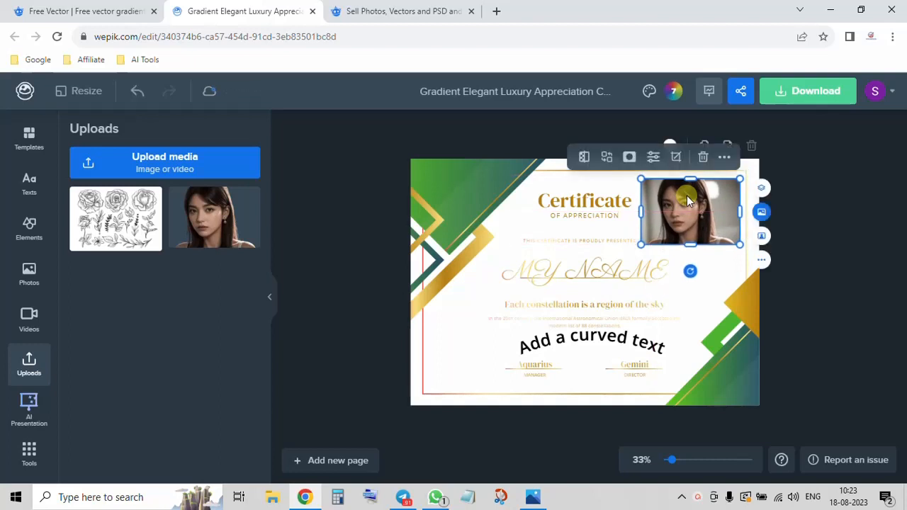
Remove the portrait's background and nudge the cut-out closer to the certificate's upper-right corner
{"action": "left_click", "coordinate": [584, 156]}
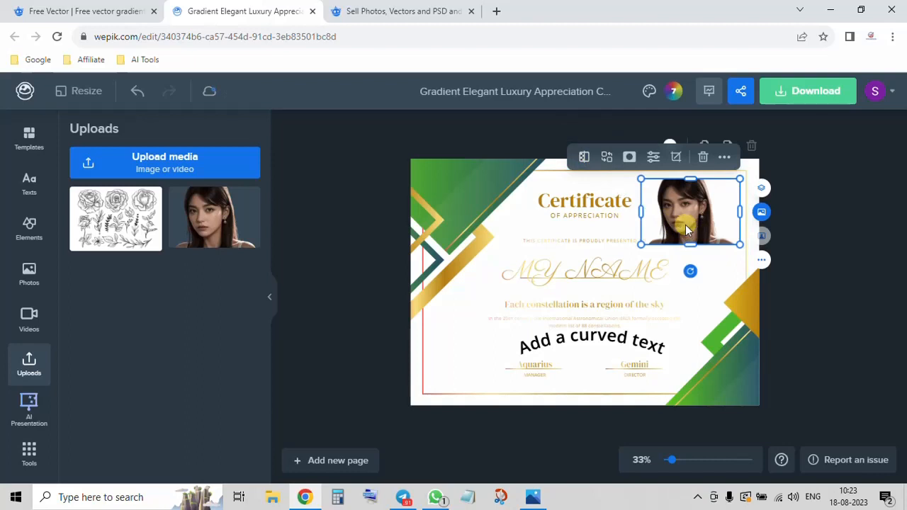
{"action": "mouse_move", "coordinate": [685, 225]}
{"action": "left_mouse_down"}
{"action": "mouse_move", "coordinate": [702, 213]}
{"action": "mouse_move", "coordinate": [696, 220]}
{"action": "left_mouse_up"}
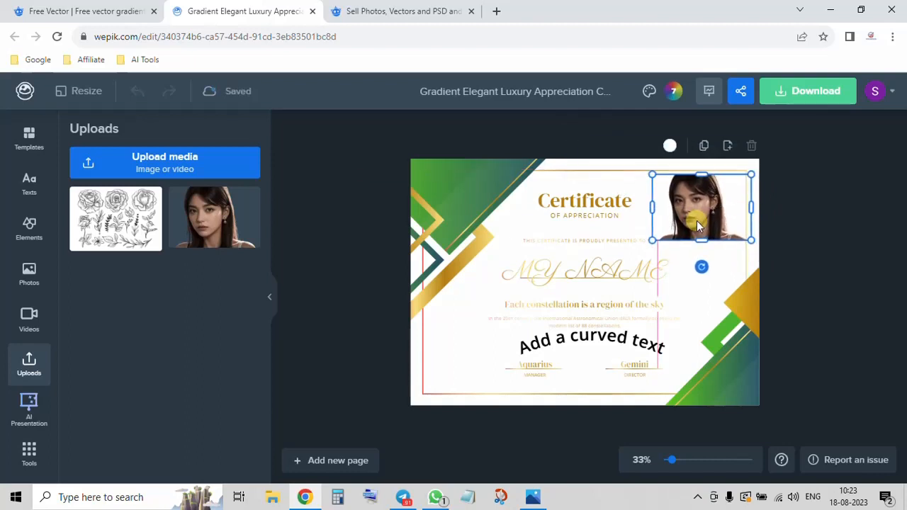
{"action": "left_click", "coordinate": [585, 267]}
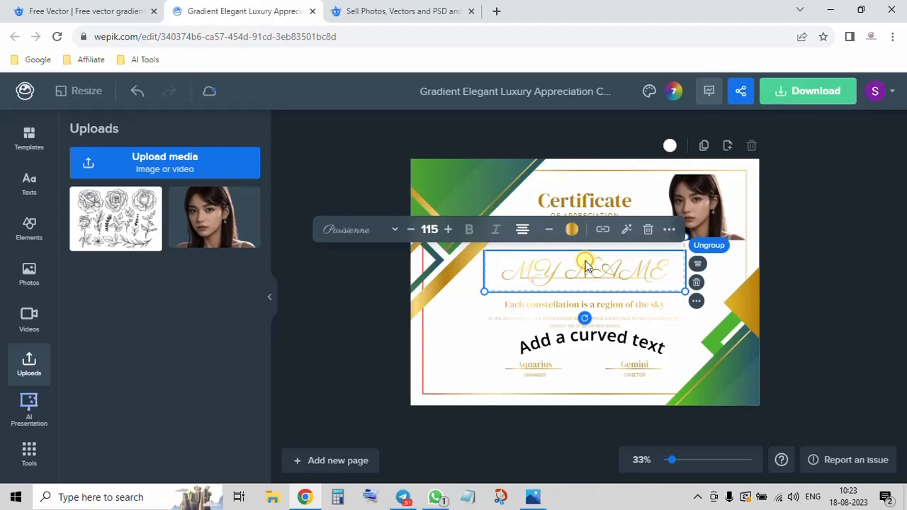
Try the circle, star and scalloped badge masks on the portrait and settle on the brush-stroke mask
{"action": "left_click", "coordinate": [704, 189]}
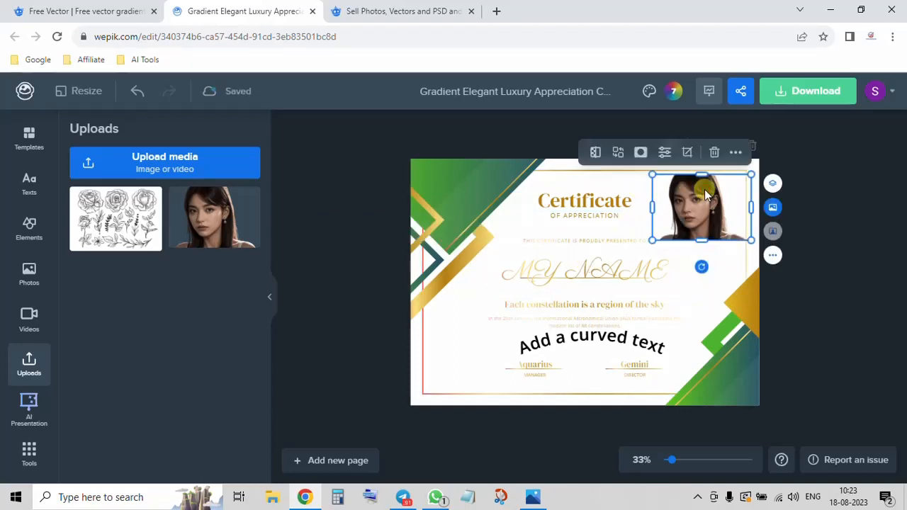
{"action": "left_click", "coordinate": [733, 154]}
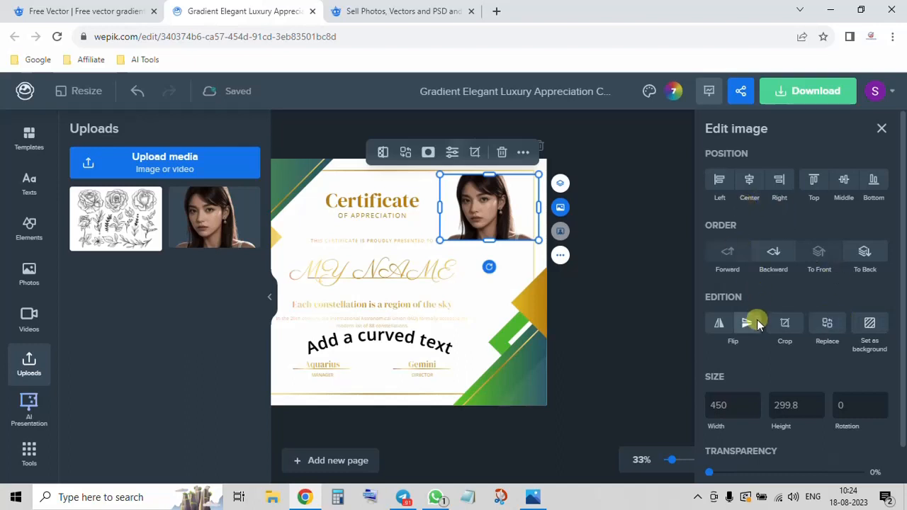
{"action": "scroll", "coordinate": [754, 320], "scroll_direction": "down", "scroll_amount": 1}
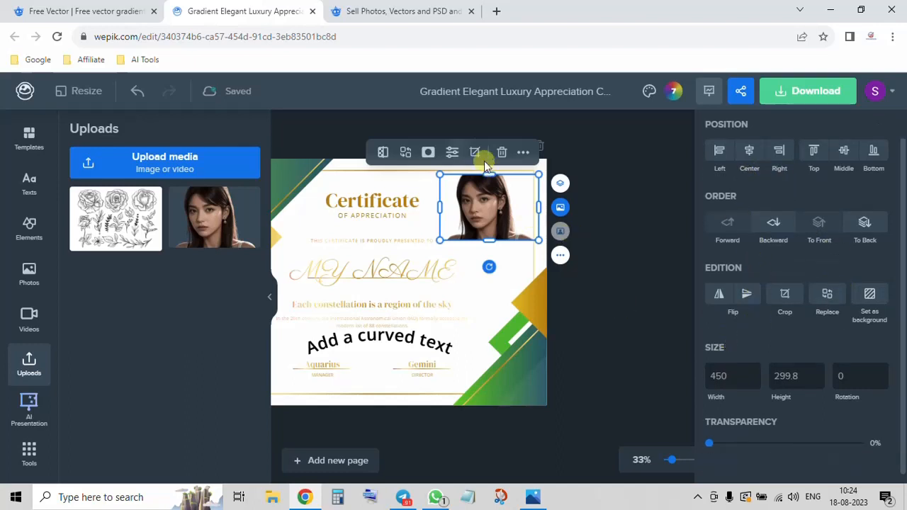
{"action": "left_click", "coordinate": [427, 153]}
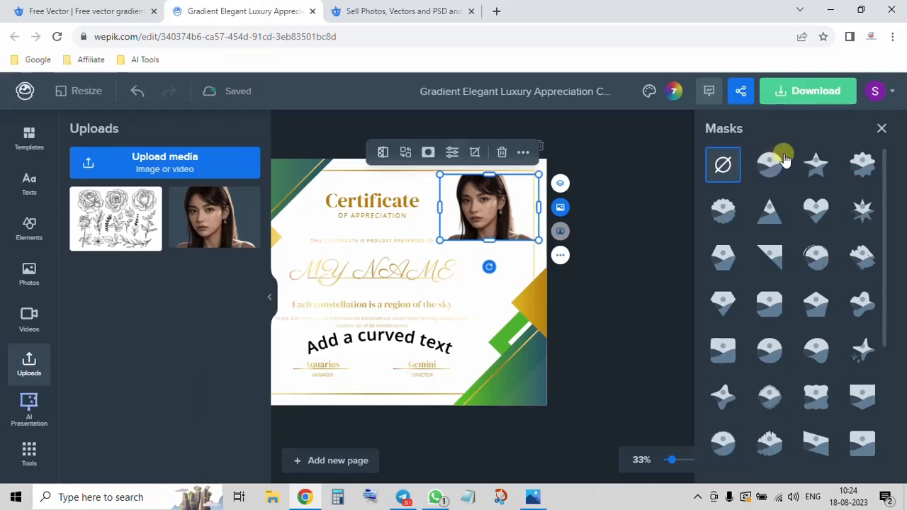
{"action": "left_click", "coordinate": [774, 165]}
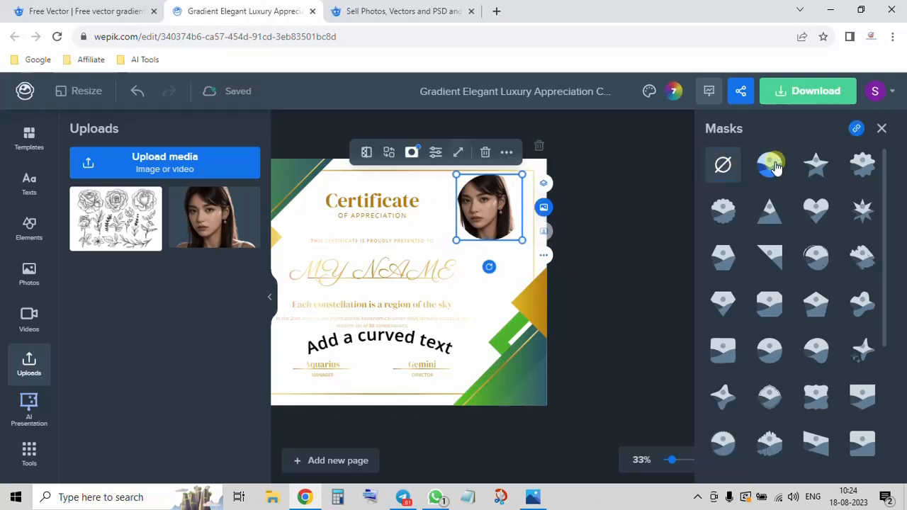
{"action": "left_click", "coordinate": [816, 162]}
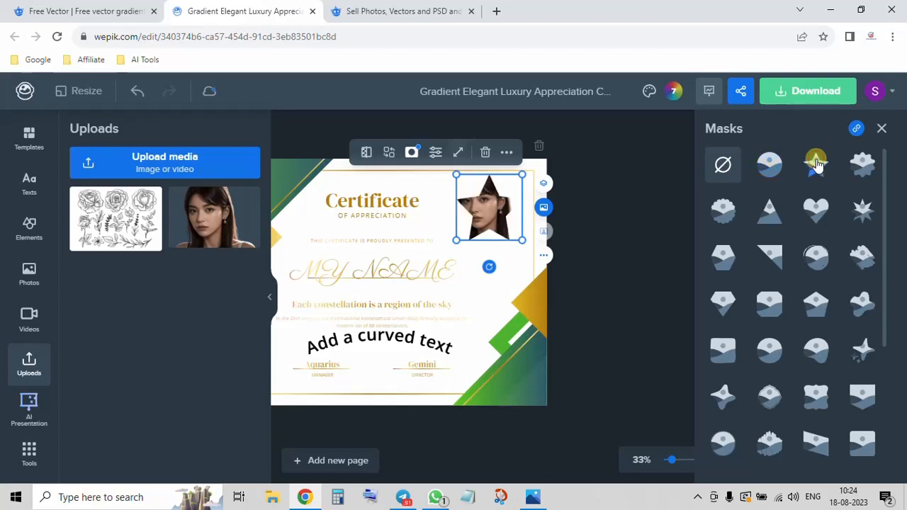
{"action": "left_click", "coordinate": [862, 165]}
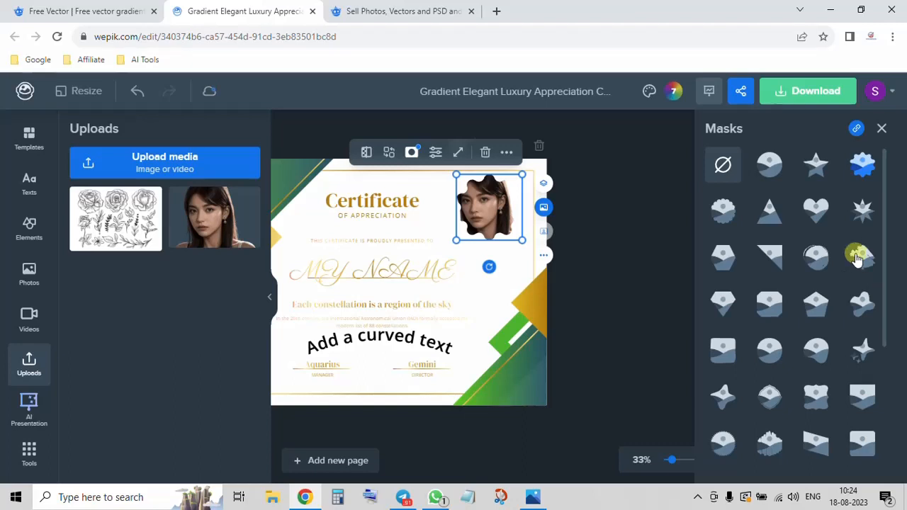
{"action": "left_click", "coordinate": [880, 129]}
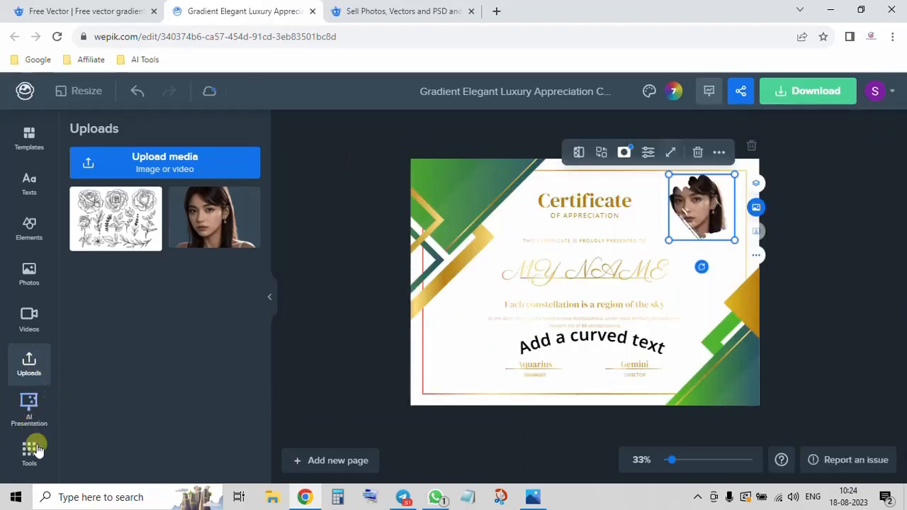
Resize the certificate's artboard to the Instagram Stories preset, 1080x1920 px
{"action": "left_click", "coordinate": [15, 149]}
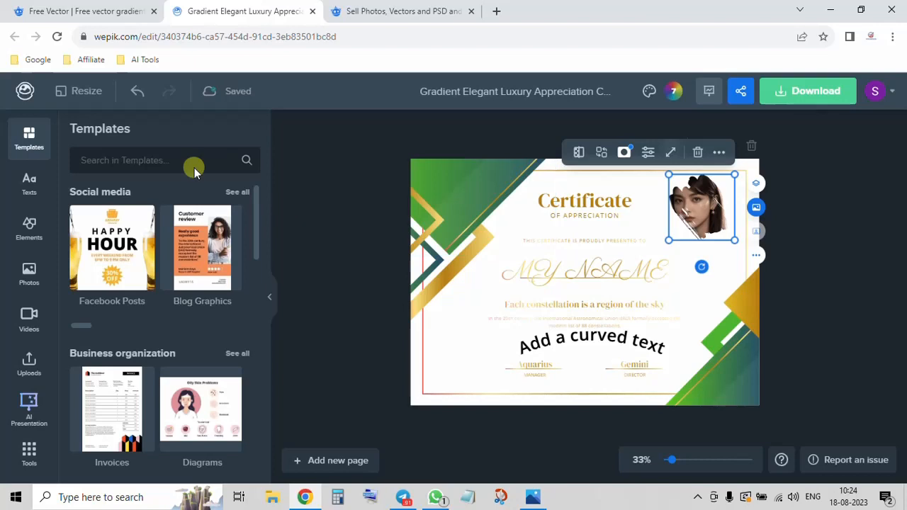
{"action": "left_click", "coordinate": [83, 92]}
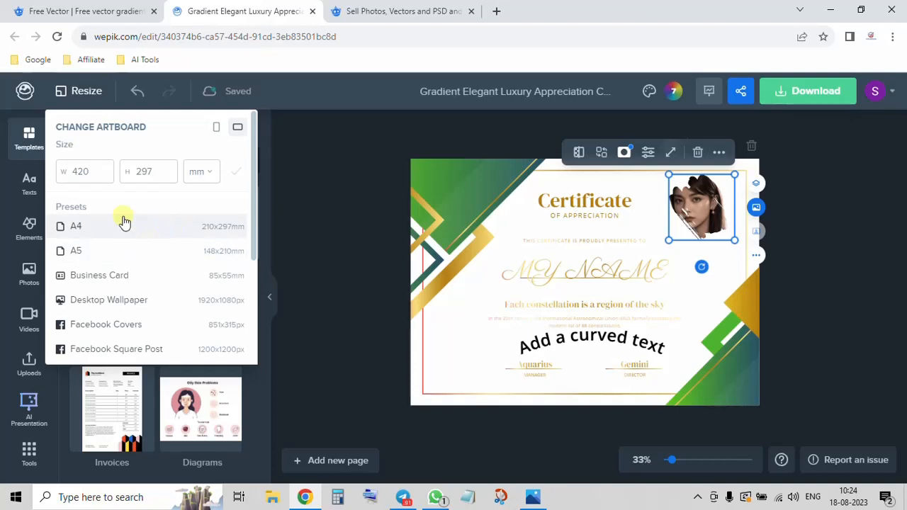
{"action": "scroll", "coordinate": [110, 226], "scroll_direction": "down", "scroll_amount": 1}
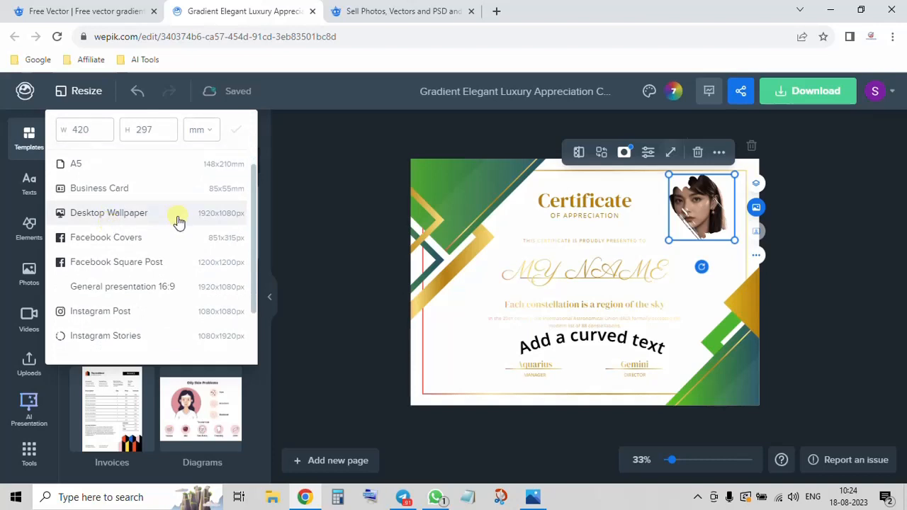
{"action": "scroll", "coordinate": [162, 262], "scroll_direction": "down", "scroll_amount": 1}
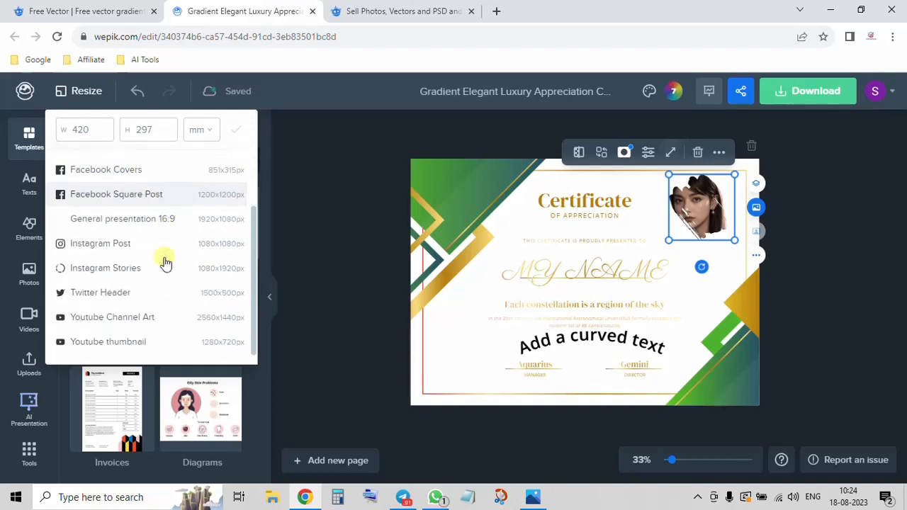
{"action": "left_click", "coordinate": [164, 265]}
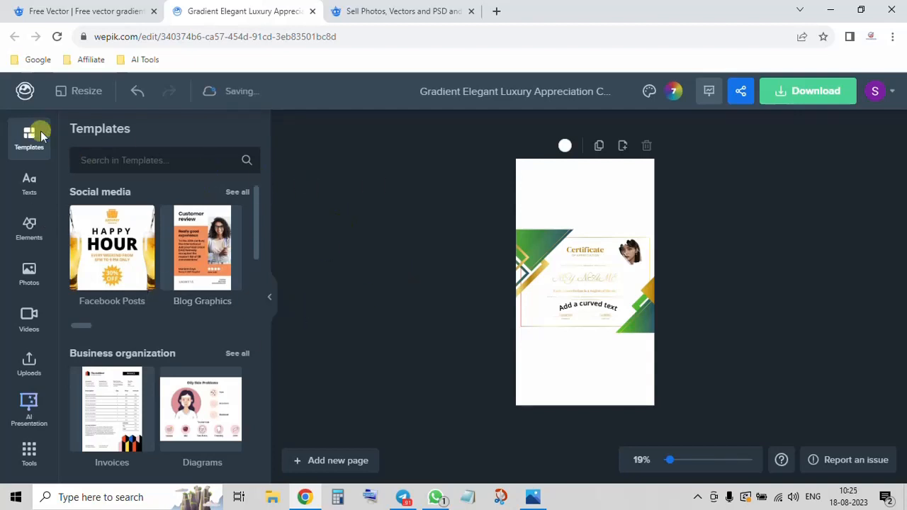
Switch the artboard to landscape orientation, 1920 by 1080 px
{"action": "left_click", "coordinate": [83, 92]}
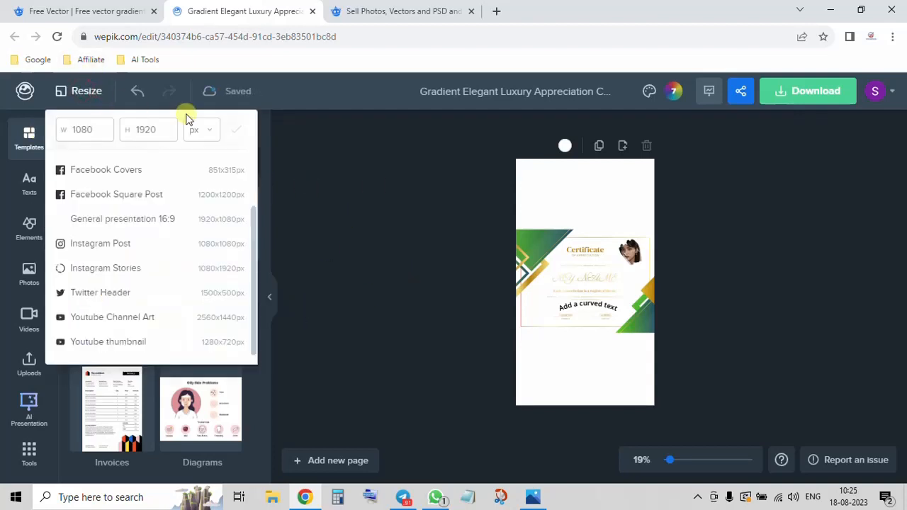
{"action": "scroll", "coordinate": [181, 120], "scroll_direction": "up", "scroll_amount": 3}
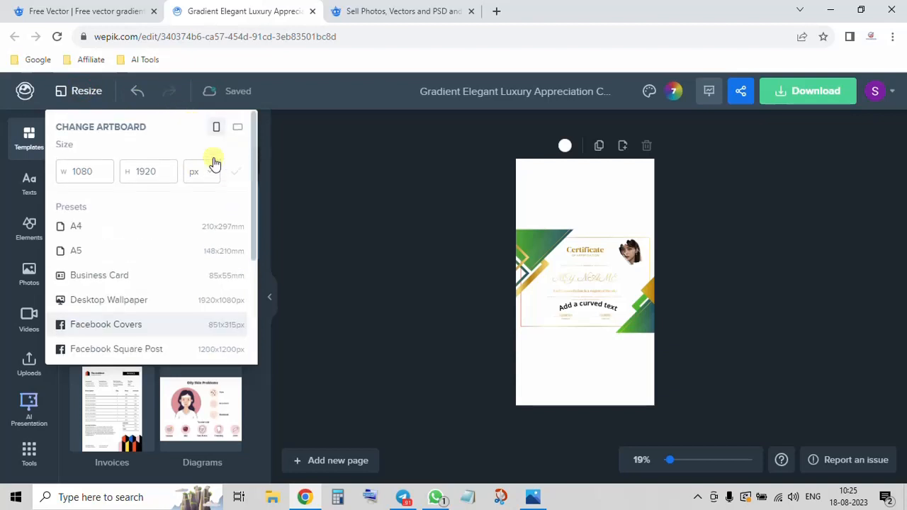
{"action": "left_click", "coordinate": [238, 128]}
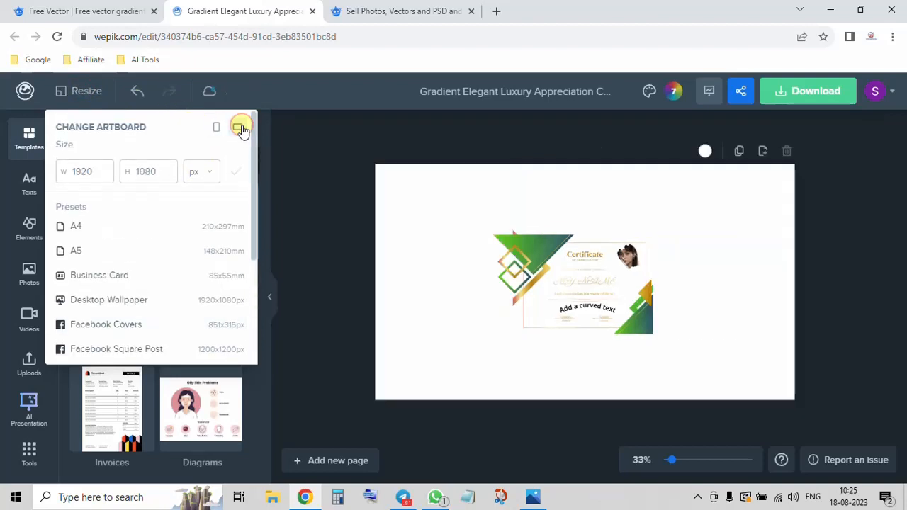
Switch back to Freepik, close the certificate preview, return to the home page and open the Vectors category
{"action": "left_click", "coordinate": [89, 9]}
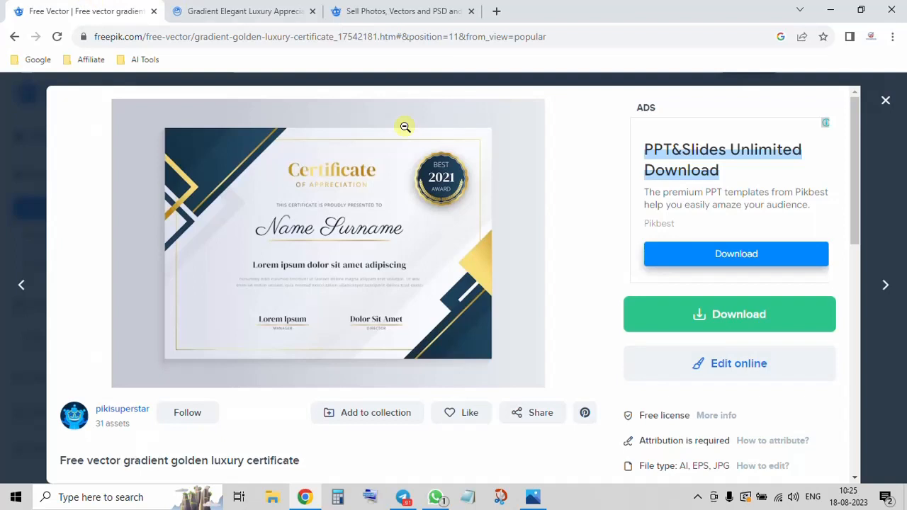
{"action": "left_click", "coordinate": [885, 104]}
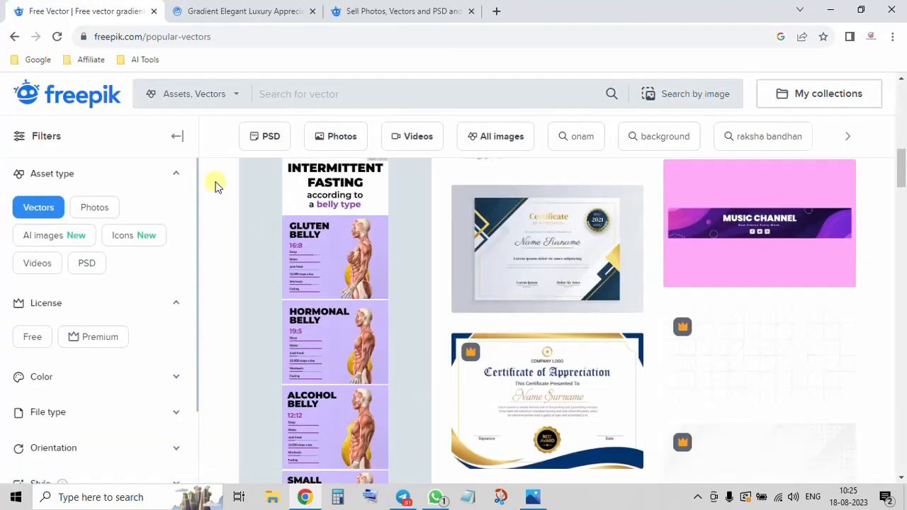
{"action": "scroll", "coordinate": [119, 227], "scroll_direction": "down", "scroll_amount": 1}
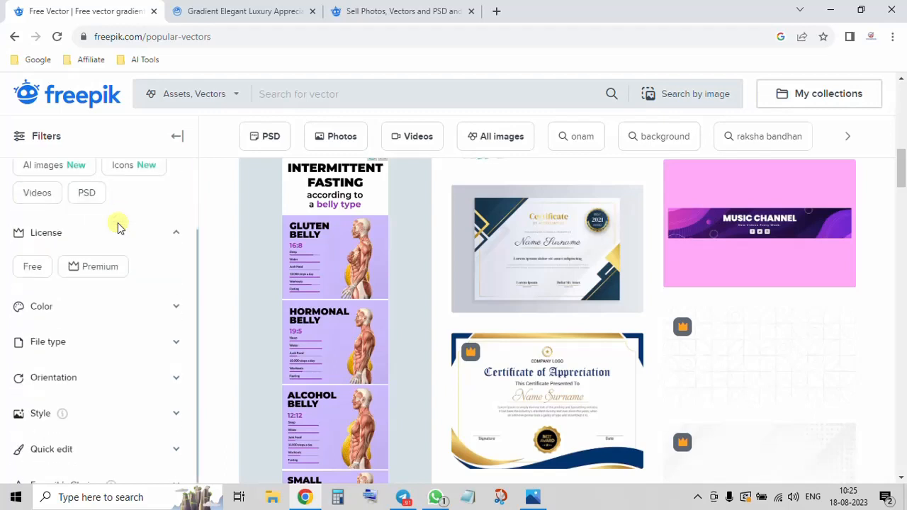
{"action": "scroll", "coordinate": [117, 227], "scroll_direction": "up", "scroll_amount": 2}
{"action": "left_click", "coordinate": [75, 94]}
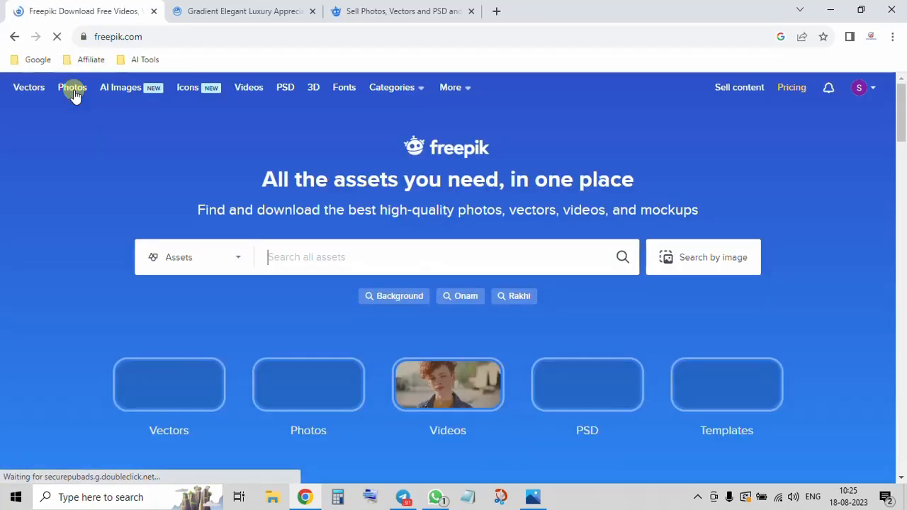
{"action": "left_click", "coordinate": [43, 87]}
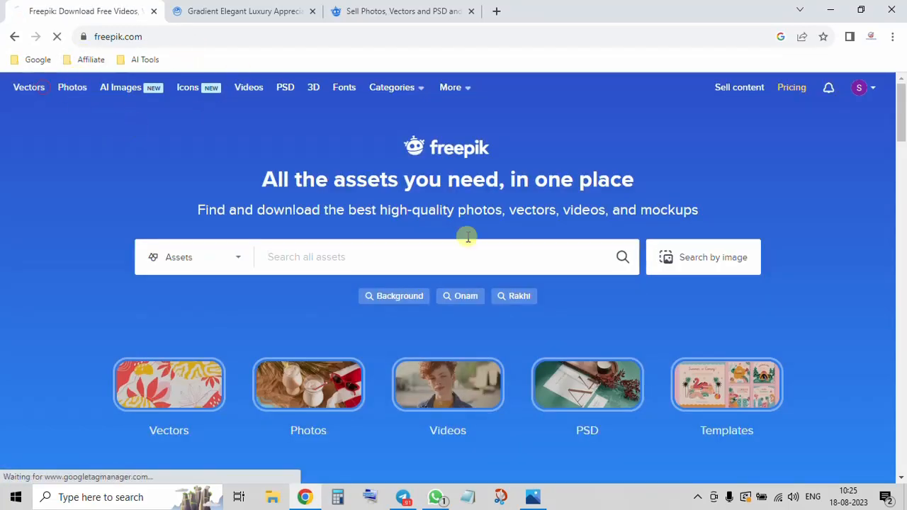
Examine the designs in Freepik's popular vectors collection
{"action": "scroll", "coordinate": [520, 341], "scroll_direction": "down", "scroll_amount": 10}
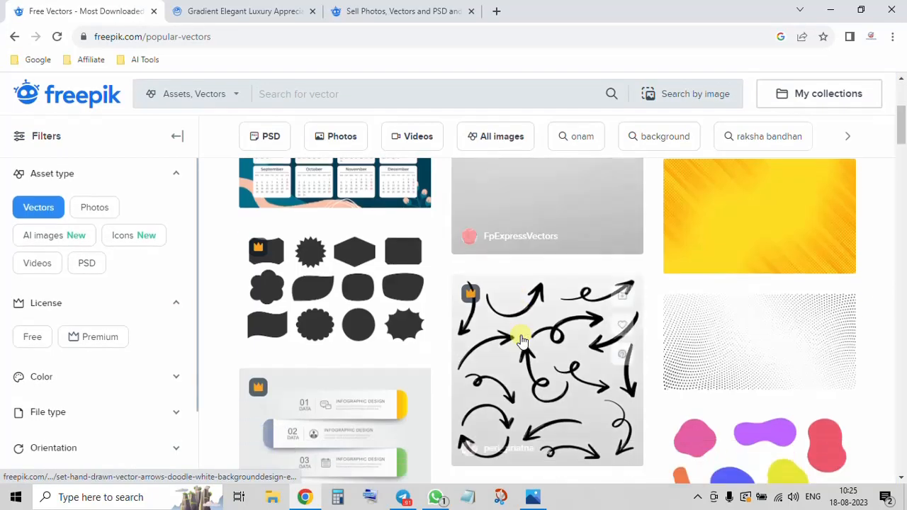
{"action": "scroll", "coordinate": [520, 341], "scroll_direction": "down", "scroll_amount": 3}
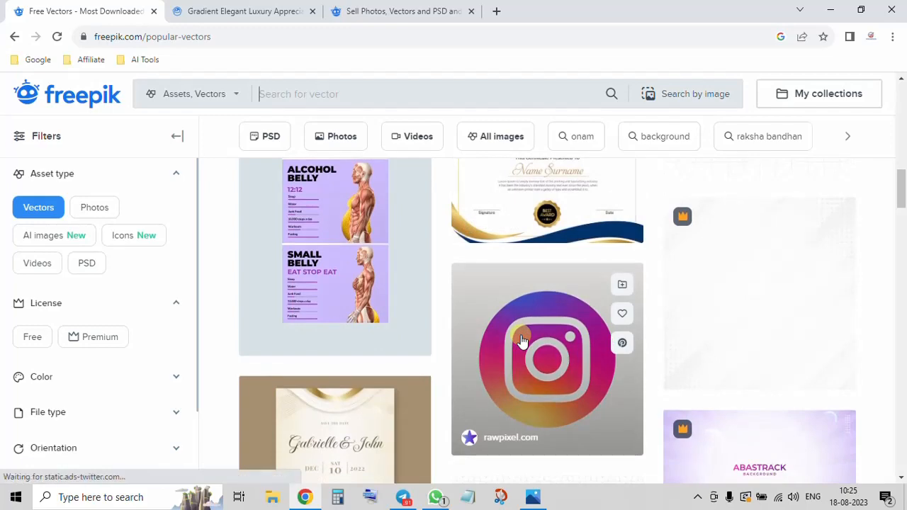
{"action": "scroll", "coordinate": [521, 340], "scroll_direction": "up", "scroll_amount": 2}
{"action": "scroll", "coordinate": [520, 341], "scroll_direction": "down", "scroll_amount": 8}
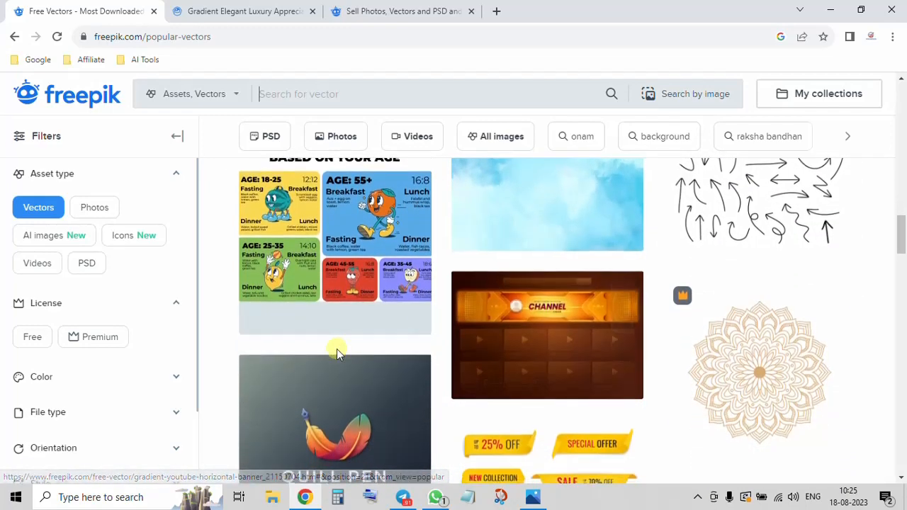
{"action": "scroll", "coordinate": [337, 349], "scroll_direction": "down", "scroll_amount": 6}
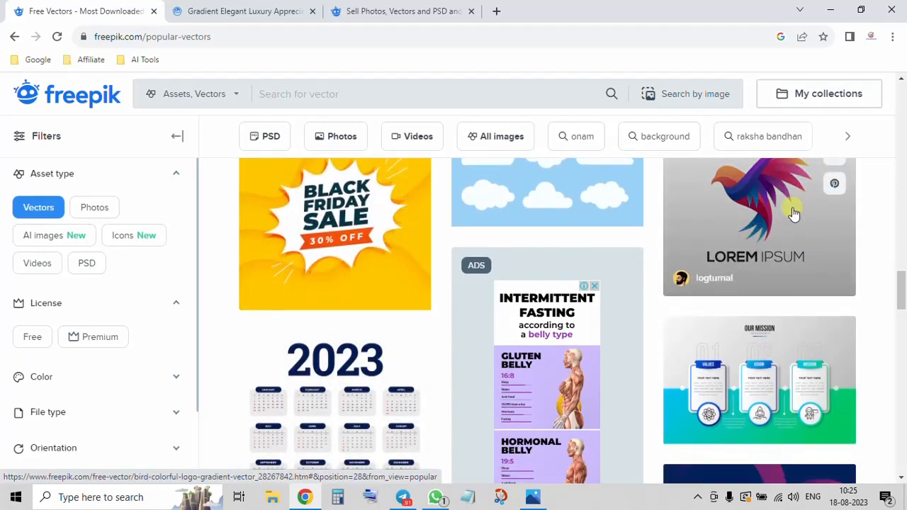
{"action": "scroll", "coordinate": [793, 212], "scroll_direction": "down", "scroll_amount": 4}
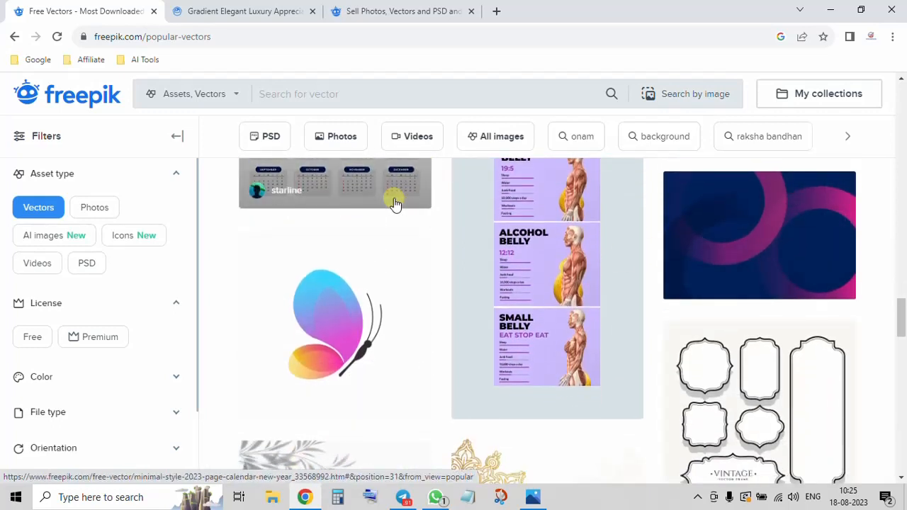
{"action": "scroll", "coordinate": [550, 396], "scroll_direction": "down", "scroll_amount": 3}
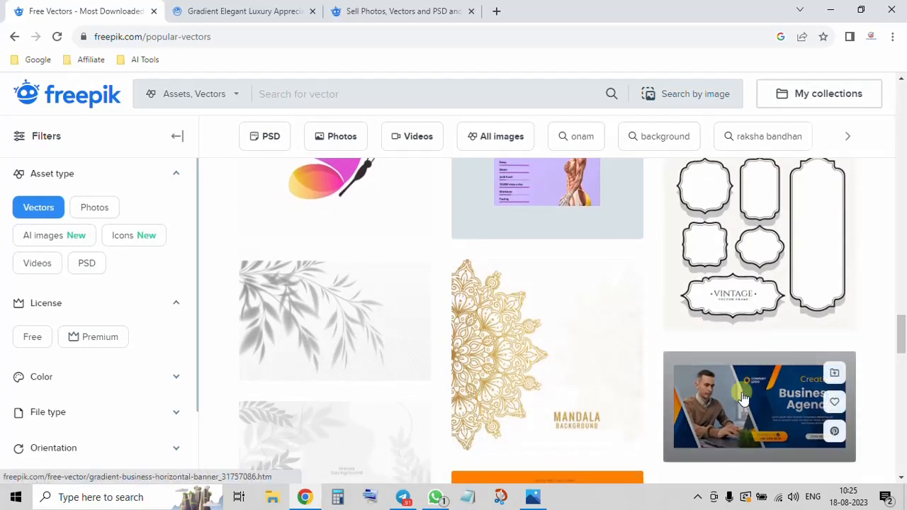
{"action": "scroll", "coordinate": [742, 398], "scroll_direction": "down", "scroll_amount": 1}
{"action": "scroll", "coordinate": [779, 339], "scroll_direction": "down", "scroll_amount": 4}
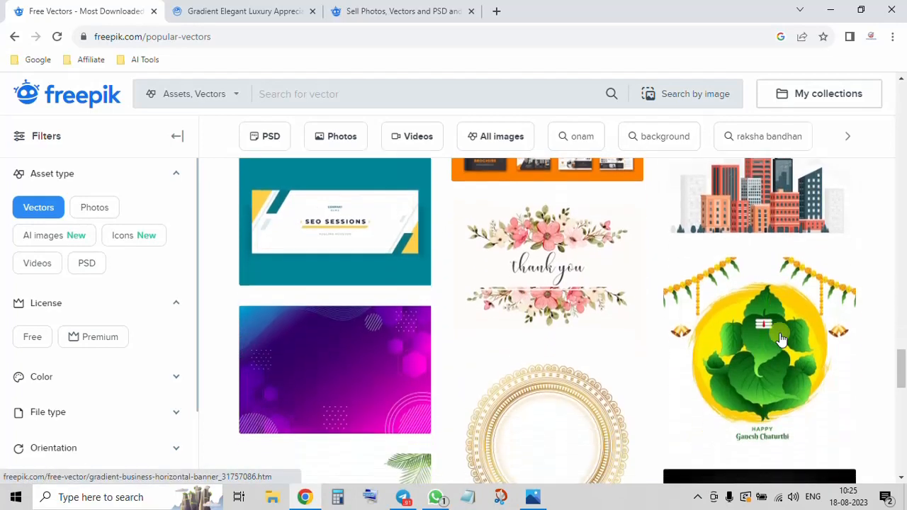
{"action": "scroll", "coordinate": [779, 338], "scroll_direction": "down", "scroll_amount": 1}
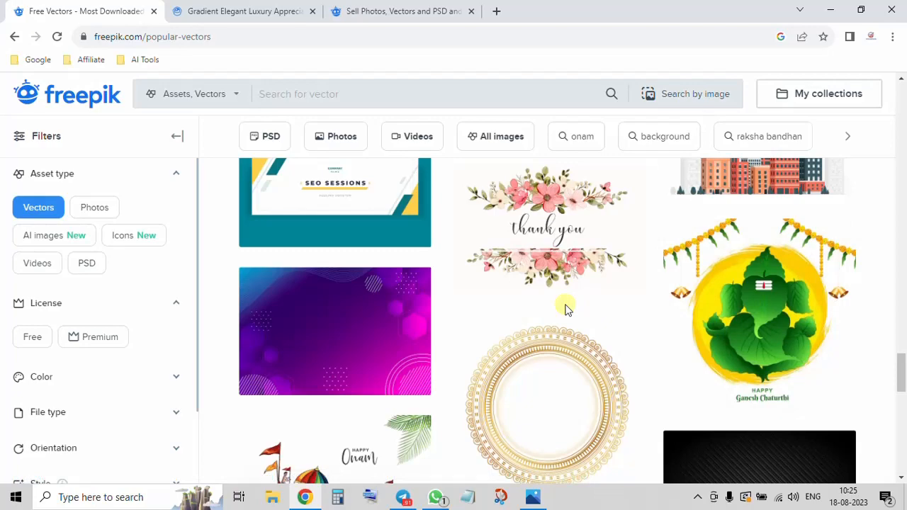
Leave the popular vectors for Freepik's Photos section and look over its photo categories
{"action": "scroll", "coordinate": [567, 309], "scroll_direction": "down", "scroll_amount": 5}
{"action": "scroll", "coordinate": [121, 111], "scroll_direction": "up", "scroll_amount": 5}
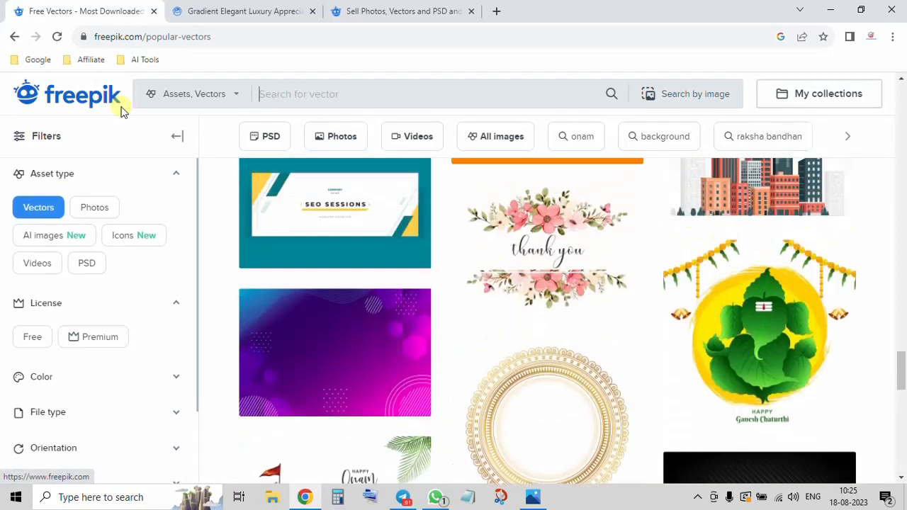
{"action": "scroll", "coordinate": [121, 112], "scroll_direction": "up", "scroll_amount": 15}
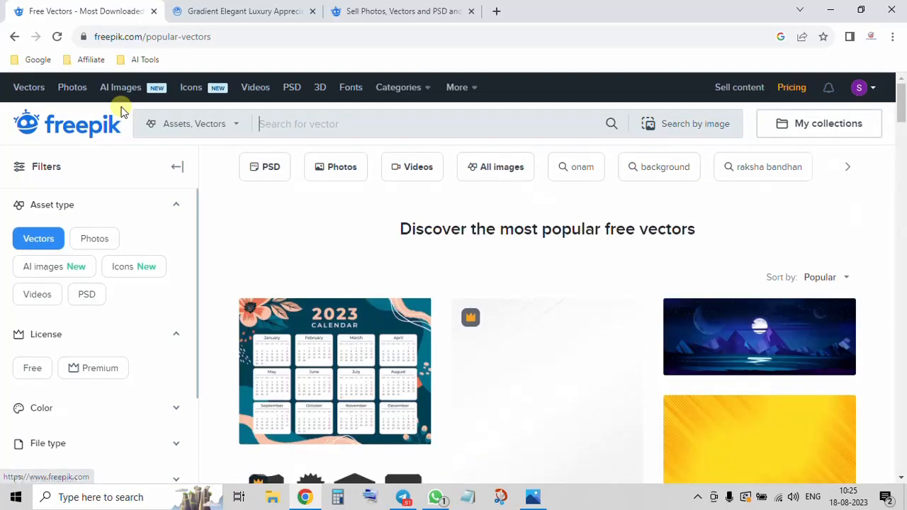
{"action": "left_click", "coordinate": [372, 167]}
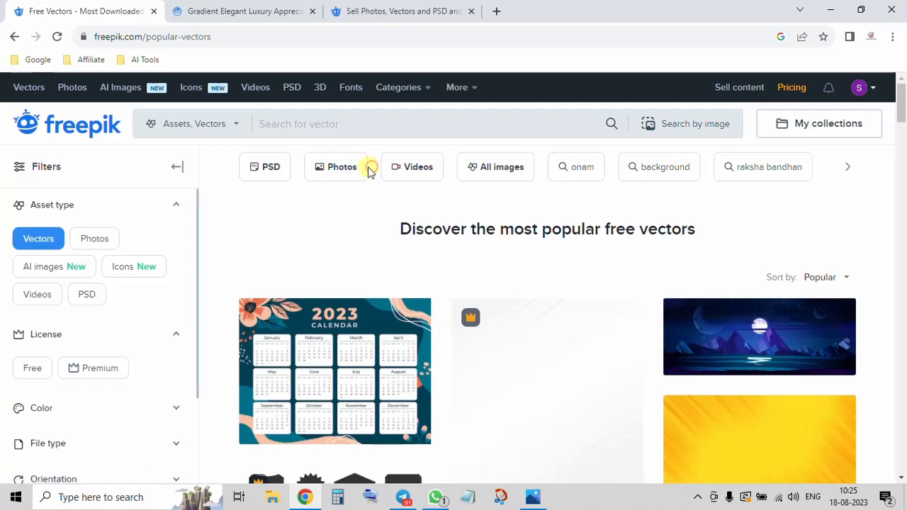
{"action": "left_click", "coordinate": [330, 168]}
{"action": "scroll", "coordinate": [408, 361], "scroll_direction": "down", "scroll_amount": 3}
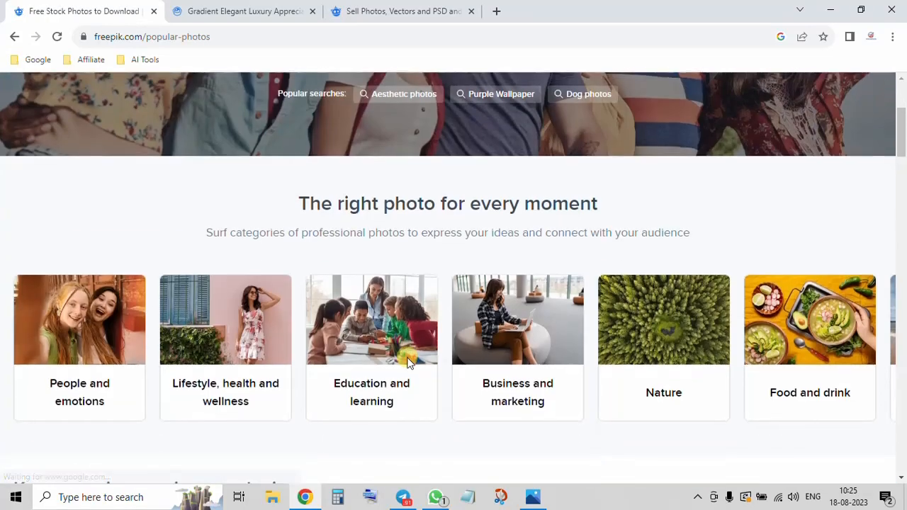
{"action": "scroll", "coordinate": [408, 361], "scroll_direction": "down", "scroll_amount": 2}
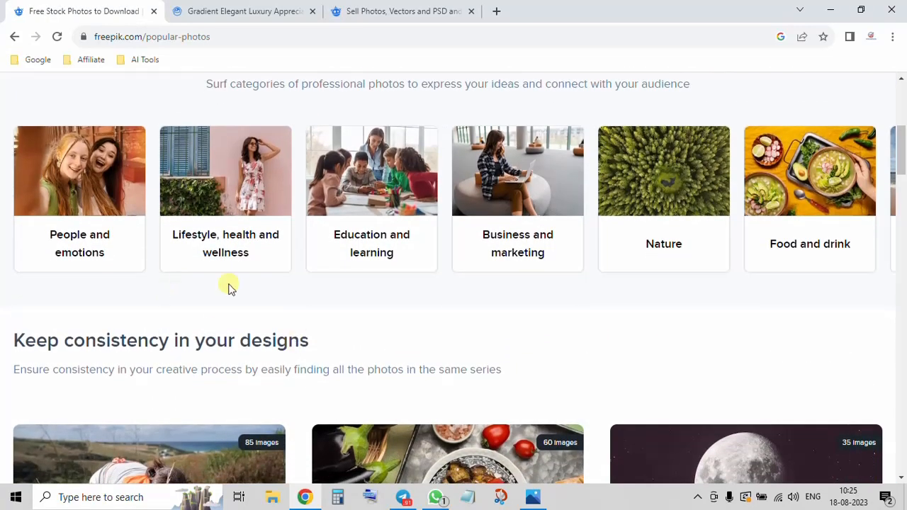
{"action": "scroll", "coordinate": [328, 280], "scroll_direction": "down", "scroll_amount": 2}
{"action": "scroll", "coordinate": [283, 305], "scroll_direction": "up", "scroll_amount": 4}
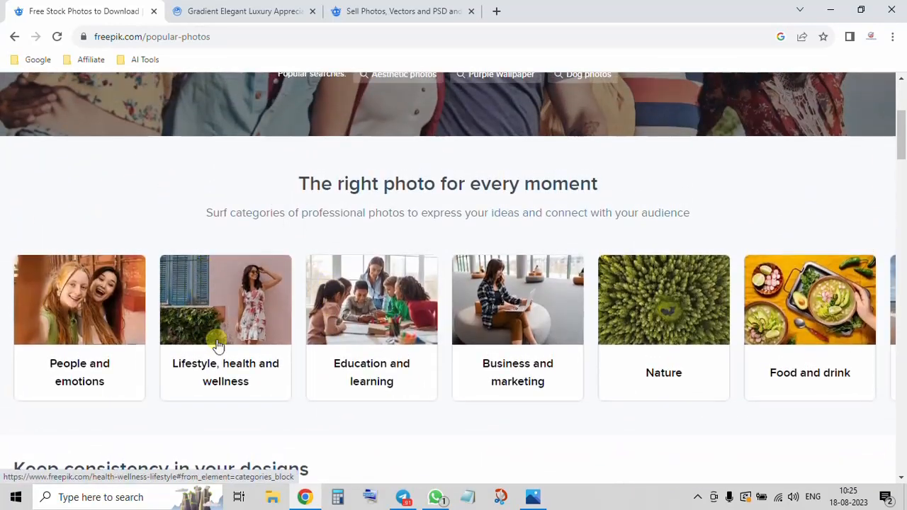
Open the People and emotions photo category and look through its Social Issues, Love & Family and Emotions groups
{"action": "left_click", "coordinate": [109, 279]}
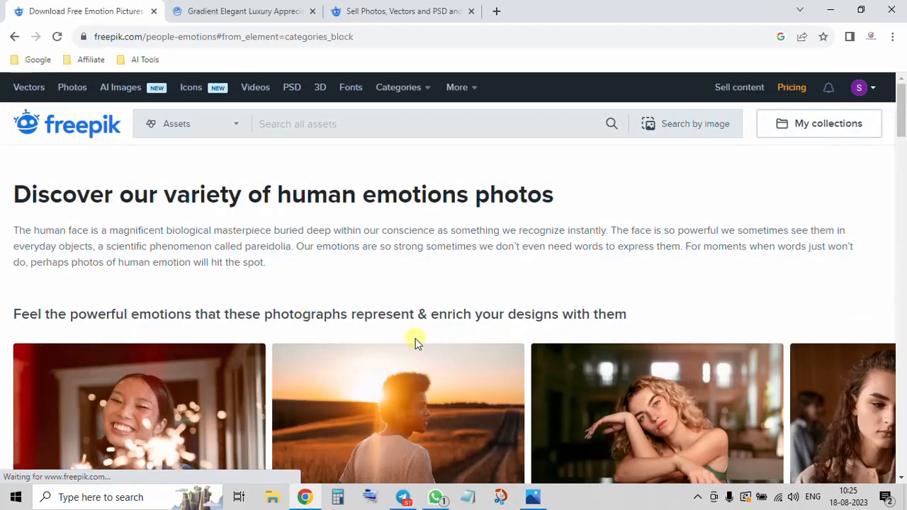
{"action": "scroll", "coordinate": [415, 338], "scroll_direction": "down", "scroll_amount": 2}
{"action": "scroll", "coordinate": [415, 338], "scroll_direction": "down", "scroll_amount": 3}
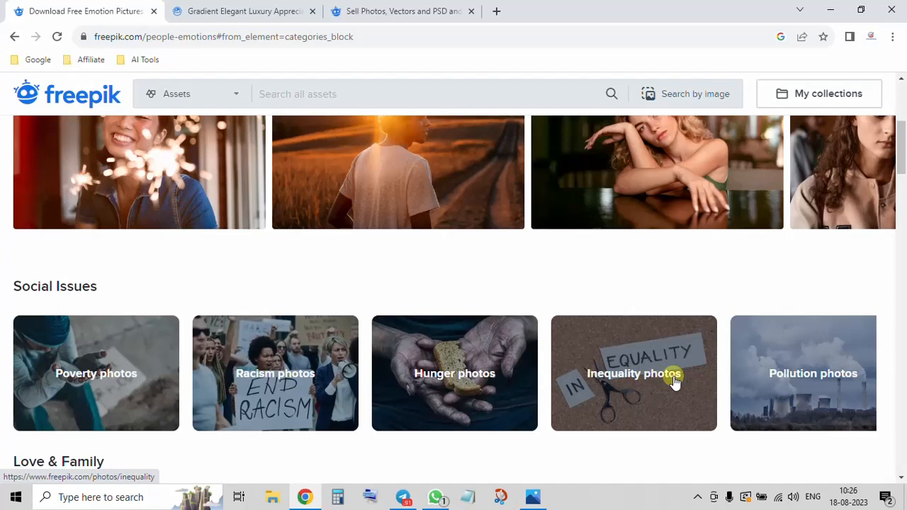
{"action": "scroll", "coordinate": [674, 381], "scroll_direction": "down", "scroll_amount": 2}
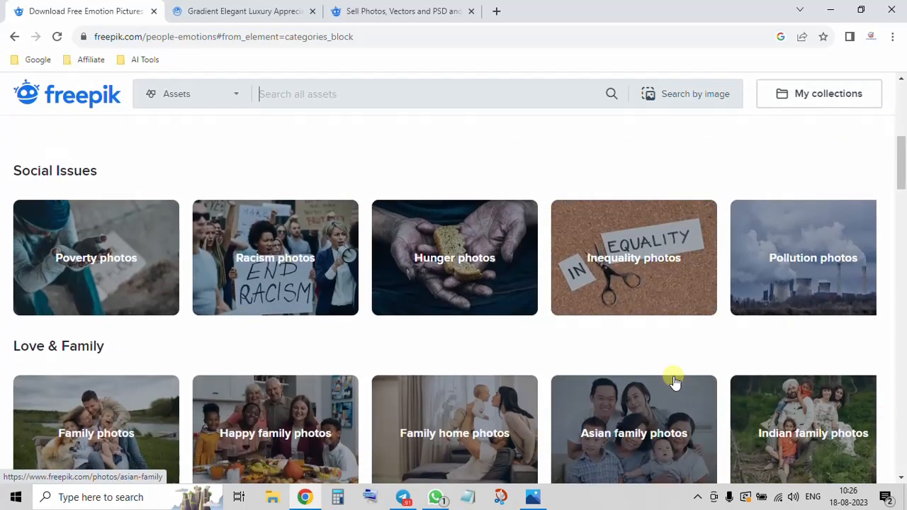
{"action": "scroll", "coordinate": [675, 381], "scroll_direction": "down", "scroll_amount": 3}
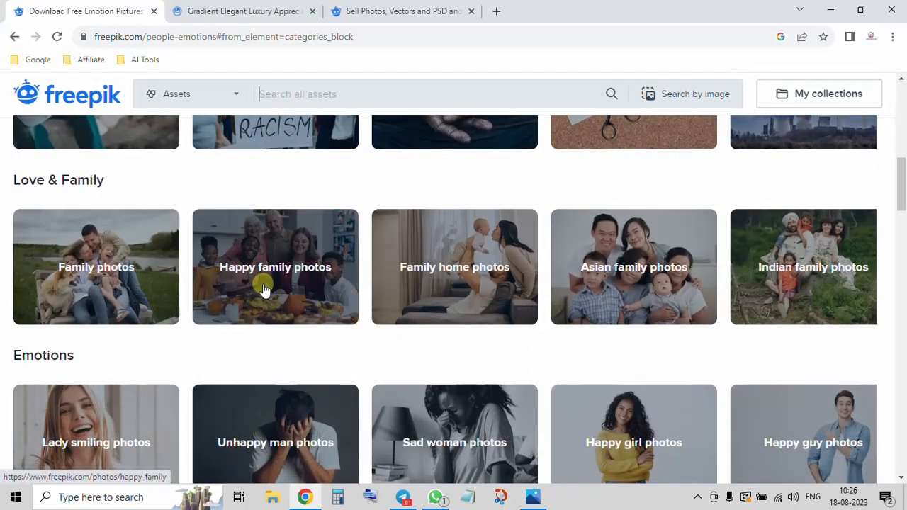
{"action": "scroll", "coordinate": [488, 311], "scroll_direction": "down", "scroll_amount": 2}
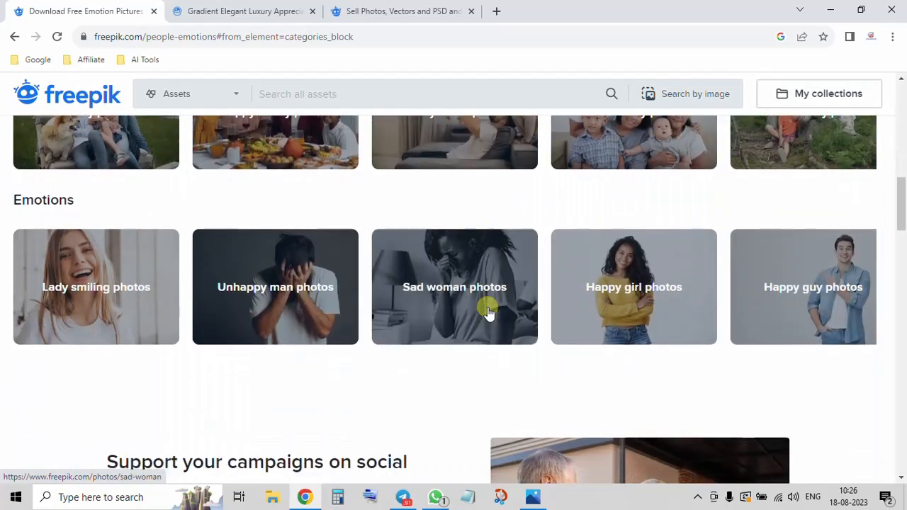
Open the Lady smiling photos collection from the Emotions group and browse its images
{"action": "left_click", "coordinate": [138, 291]}
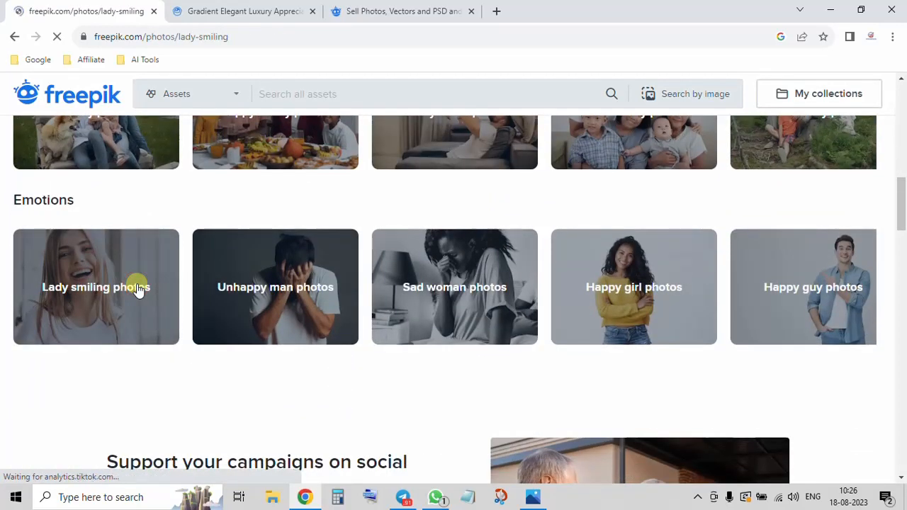
{"action": "scroll", "coordinate": [473, 334], "scroll_direction": "down", "scroll_amount": 4}
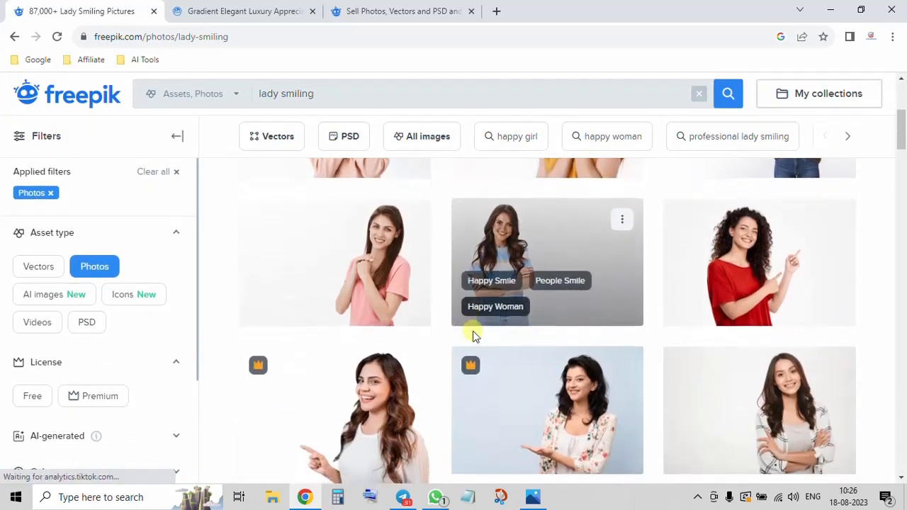
{"action": "scroll", "coordinate": [473, 335], "scroll_direction": "up", "scroll_amount": 3}
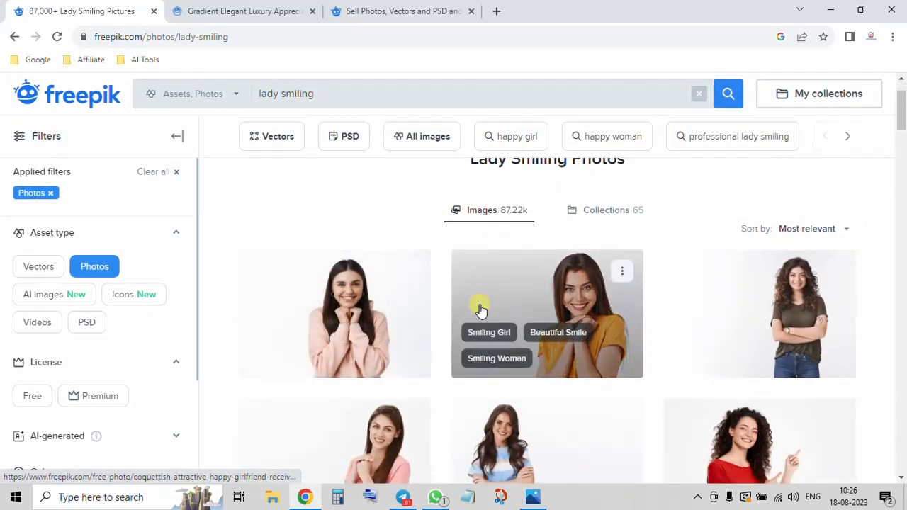
{"action": "scroll", "coordinate": [480, 309], "scroll_direction": "down", "scroll_amount": 10}
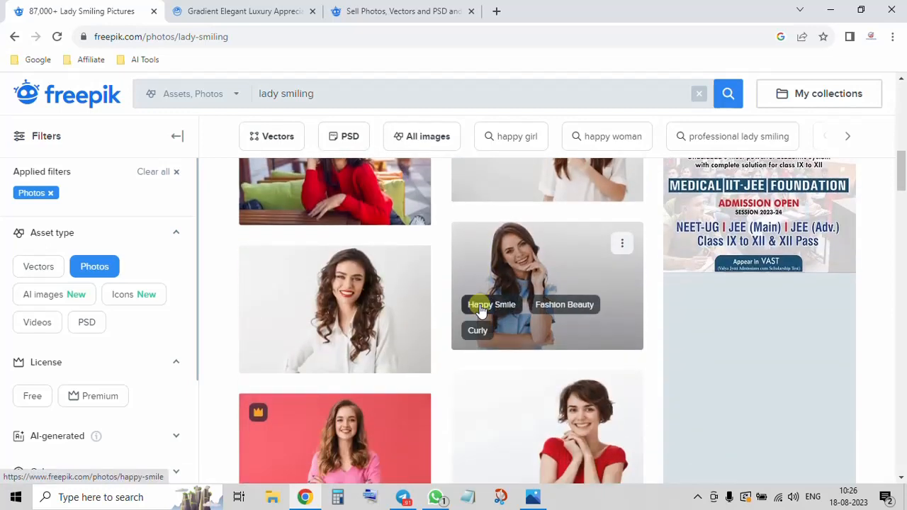
{"action": "scroll", "coordinate": [480, 309], "scroll_direction": "down", "scroll_amount": 3}
{"action": "scroll", "coordinate": [481, 310], "scroll_direction": "up", "scroll_amount": 1}
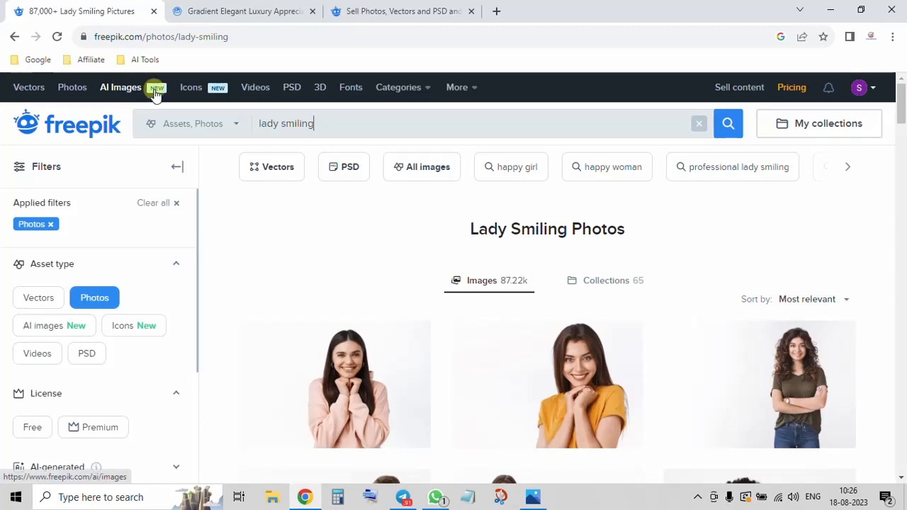
Search Freepik's AI images for "Create a image of a young girl jumping with joy on graduation day"
{"action": "left_click", "coordinate": [119, 98]}
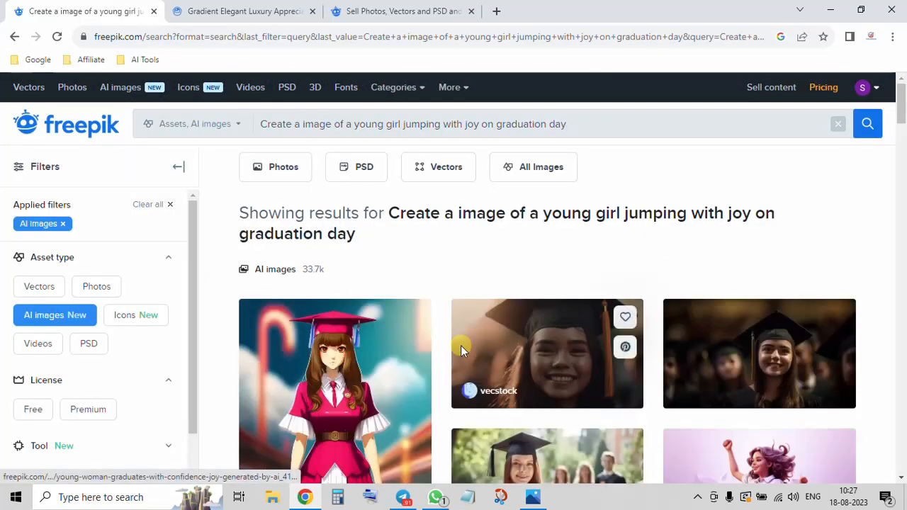
{"action": "scroll", "coordinate": [462, 350], "scroll_direction": "down", "scroll_amount": 3}
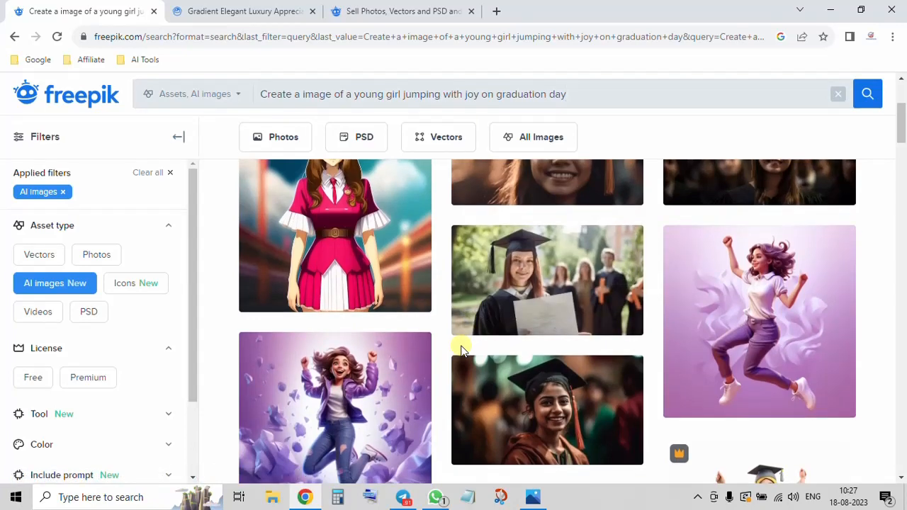
{"action": "scroll", "coordinate": [414, 340], "scroll_direction": "up", "scroll_amount": 3}
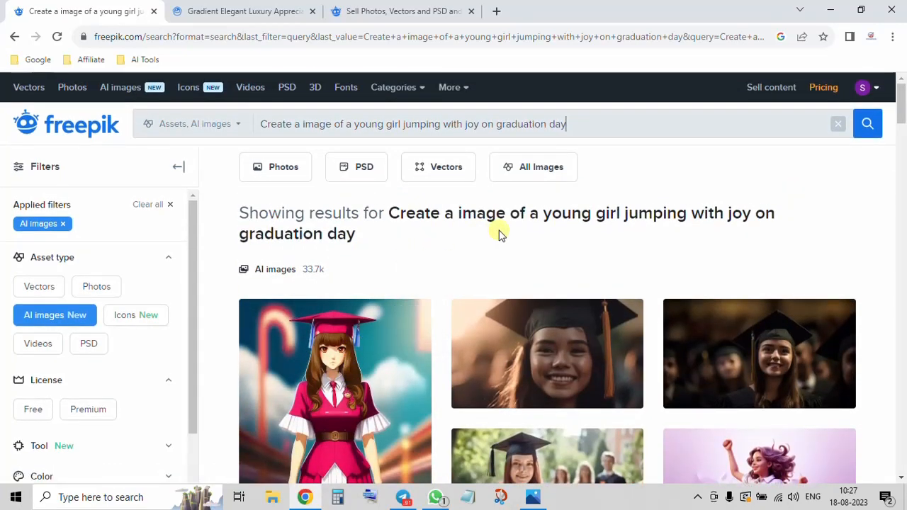
Examine the AI images found for the graduation day prompt, including the premium-marked ones
{"action": "scroll", "coordinate": [499, 233], "scroll_direction": "down", "scroll_amount": 10}
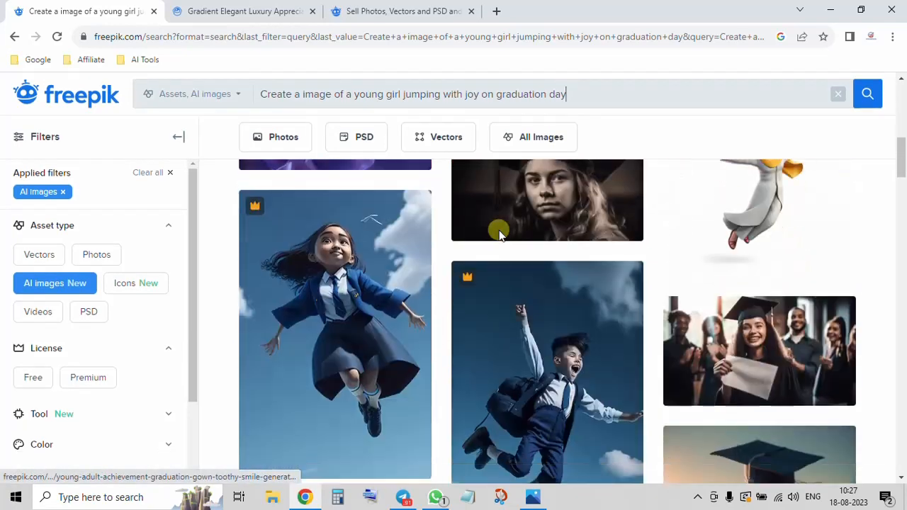
{"action": "scroll", "coordinate": [499, 230], "scroll_direction": "down", "scroll_amount": 5}
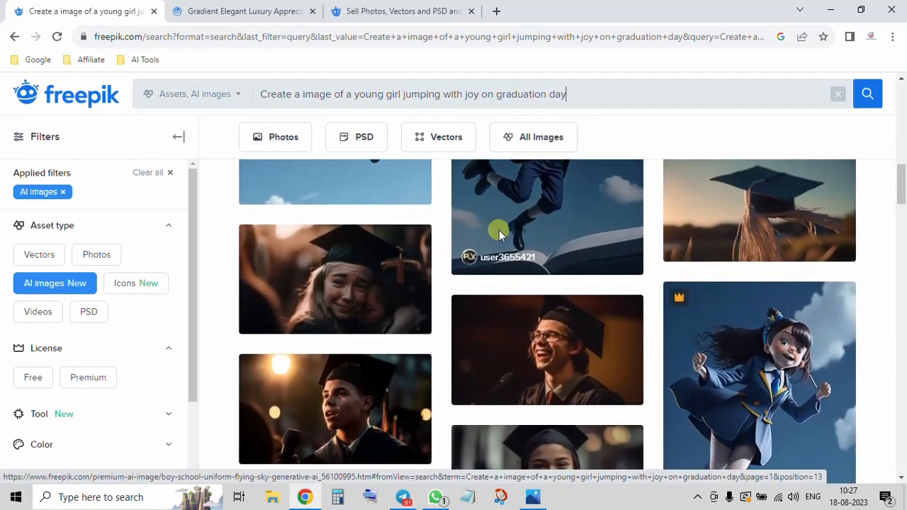
{"action": "scroll", "coordinate": [795, 371], "scroll_direction": "down", "scroll_amount": 5}
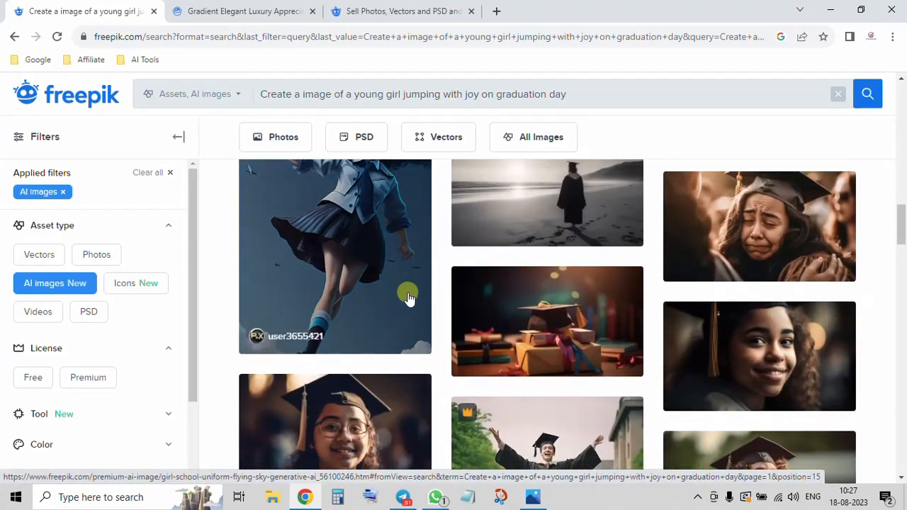
{"action": "scroll", "coordinate": [402, 296], "scroll_direction": "up", "scroll_amount": 2}
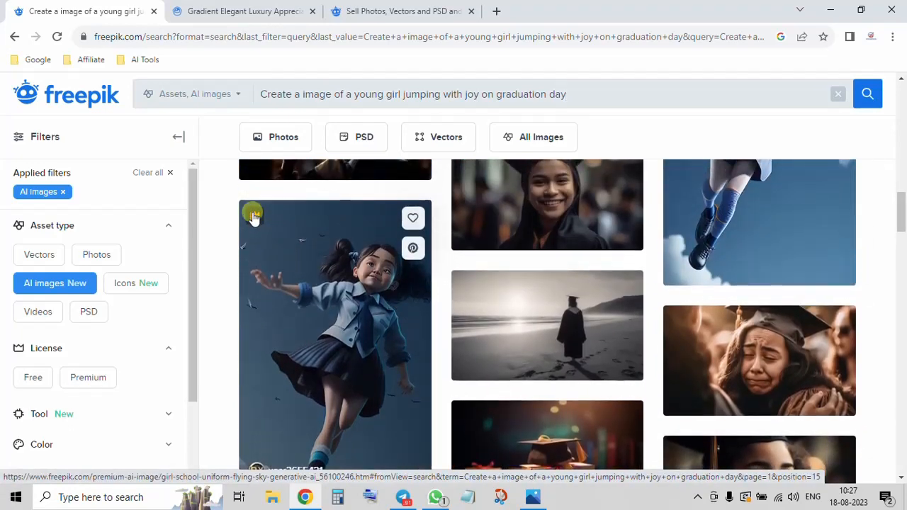
{"action": "scroll", "coordinate": [288, 289], "scroll_direction": "down", "scroll_amount": 3}
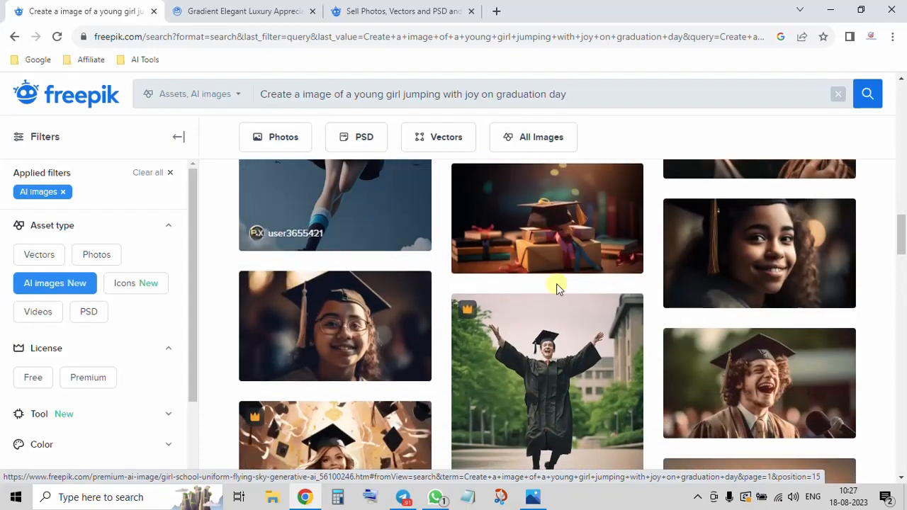
{"action": "scroll", "coordinate": [567, 259], "scroll_direction": "up", "scroll_amount": 4}
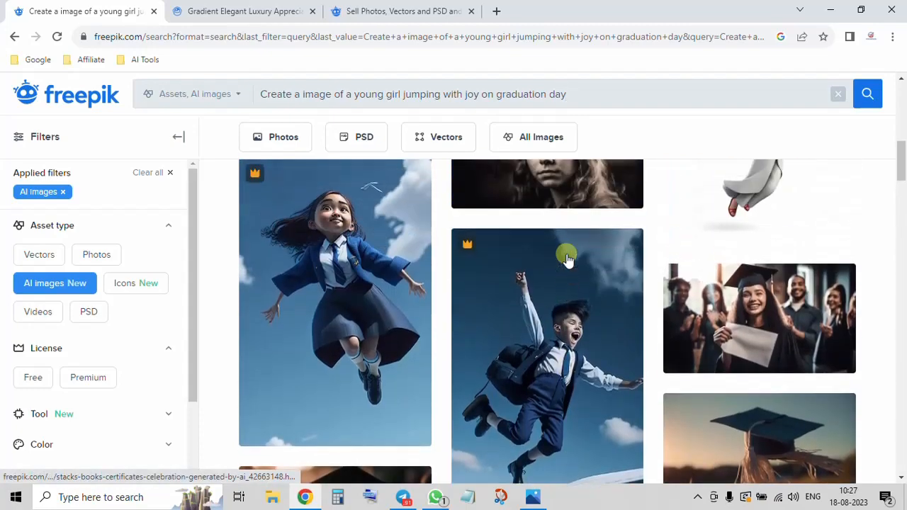
{"action": "scroll", "coordinate": [567, 259], "scroll_direction": "up", "scroll_amount": 5}
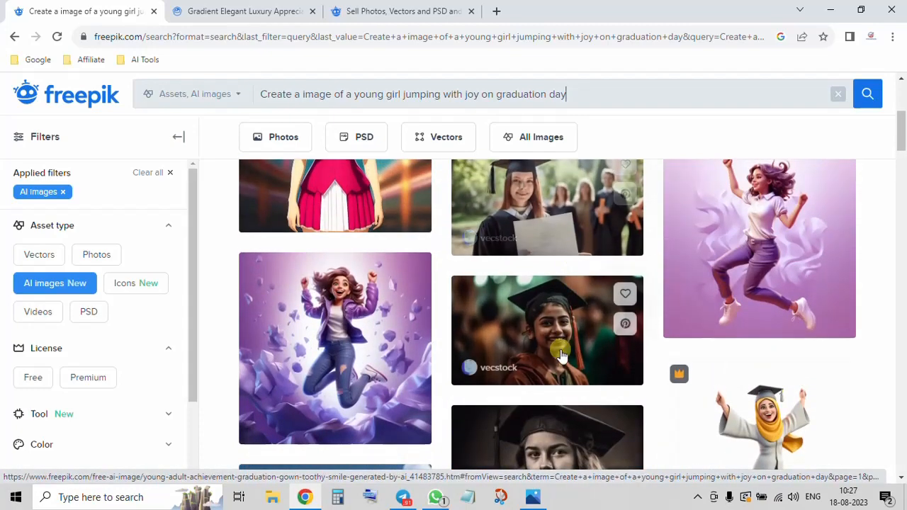
{"action": "scroll", "coordinate": [558, 354], "scroll_direction": "up", "scroll_amount": 4}
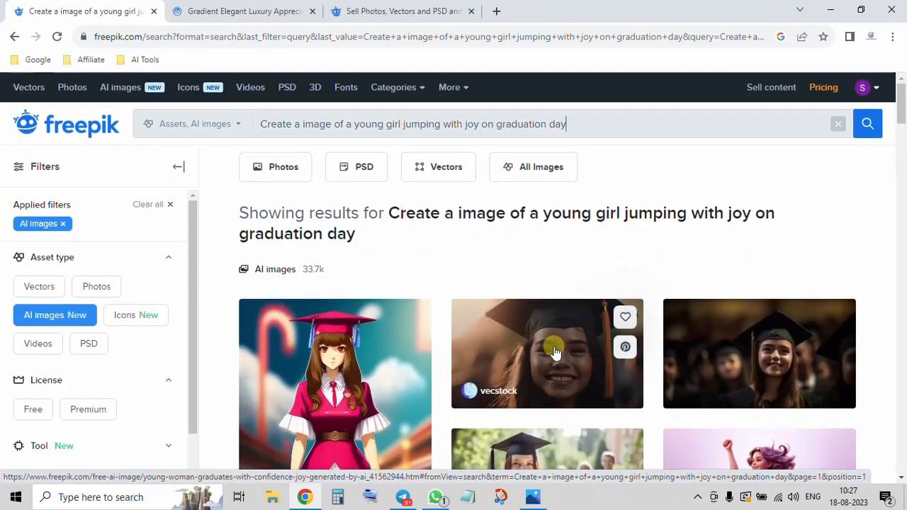
Open the AI image of the woman in a white shirt jumping against a purple background and review its download sizes and details
{"action": "scroll", "coordinate": [556, 353], "scroll_direction": "down", "scroll_amount": 5}
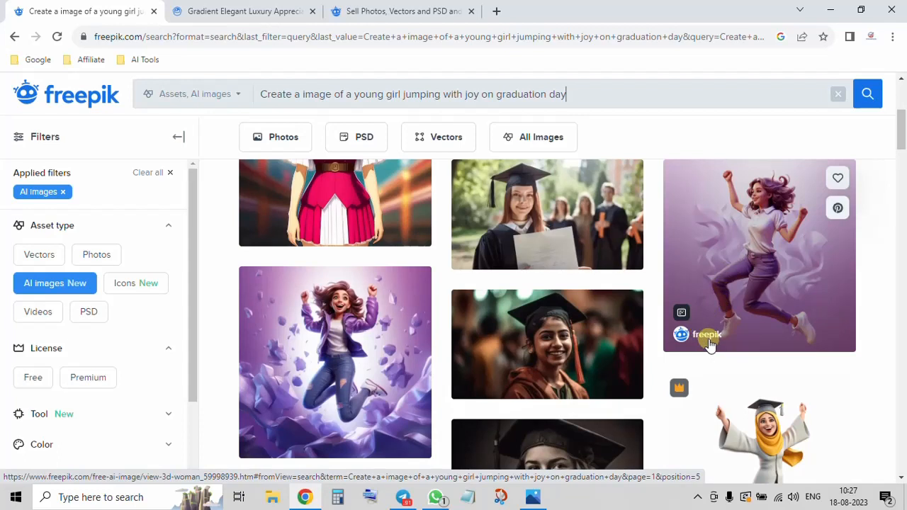
{"action": "left_click", "coordinate": [765, 267]}
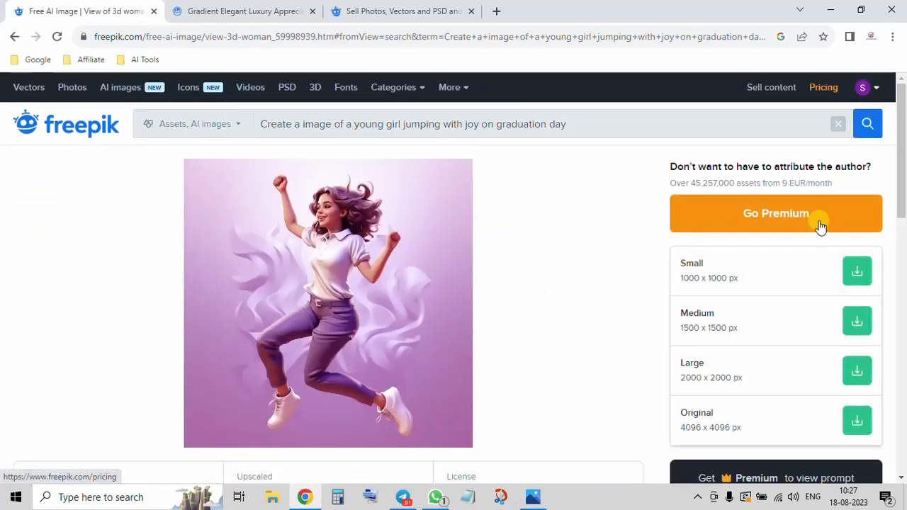
{"action": "scroll", "coordinate": [821, 225], "scroll_direction": "down", "scroll_amount": 4}
{"action": "scroll", "coordinate": [820, 225], "scroll_direction": "up", "scroll_amount": 4}
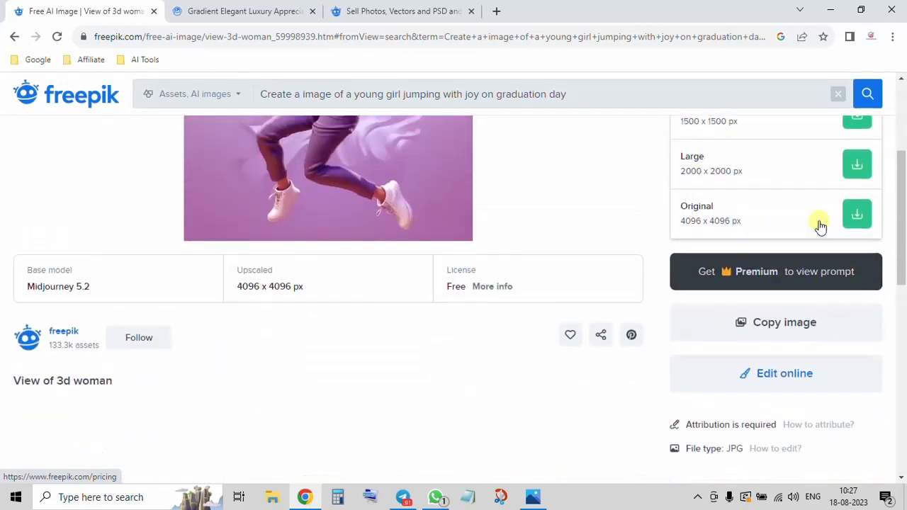
Return to the AI image results, open Freepik's Videos section and look over its landing page
{"action": "left_click", "coordinate": [14, 38]}
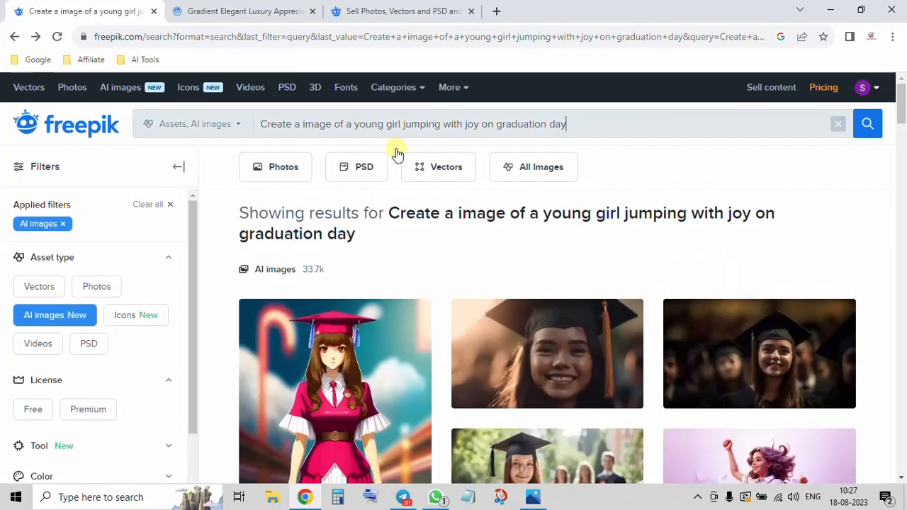
{"action": "left_click", "coordinate": [250, 91]}
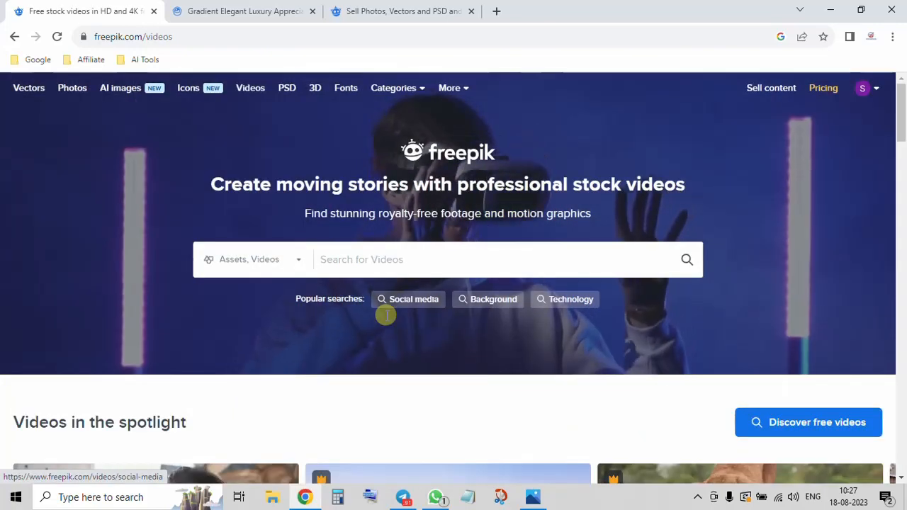
{"action": "scroll", "coordinate": [385, 315], "scroll_direction": "down", "scroll_amount": 6}
{"action": "scroll", "coordinate": [386, 316], "scroll_direction": "up", "scroll_amount": 4}
Open the spotlight video of the smiling woman taking a selfie outdoors and view its playback and details
{"action": "scroll", "coordinate": [386, 315], "scroll_direction": "down", "scroll_amount": 2}
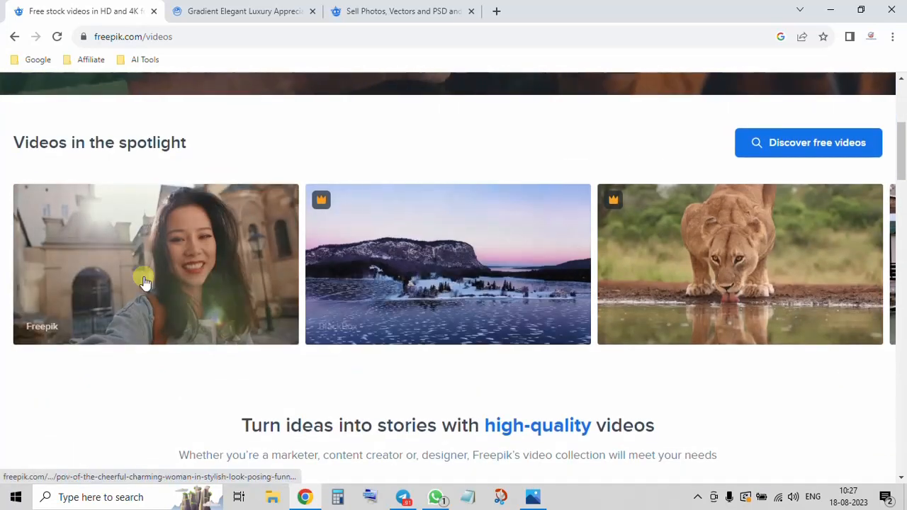
{"action": "left_click", "coordinate": [144, 281]}
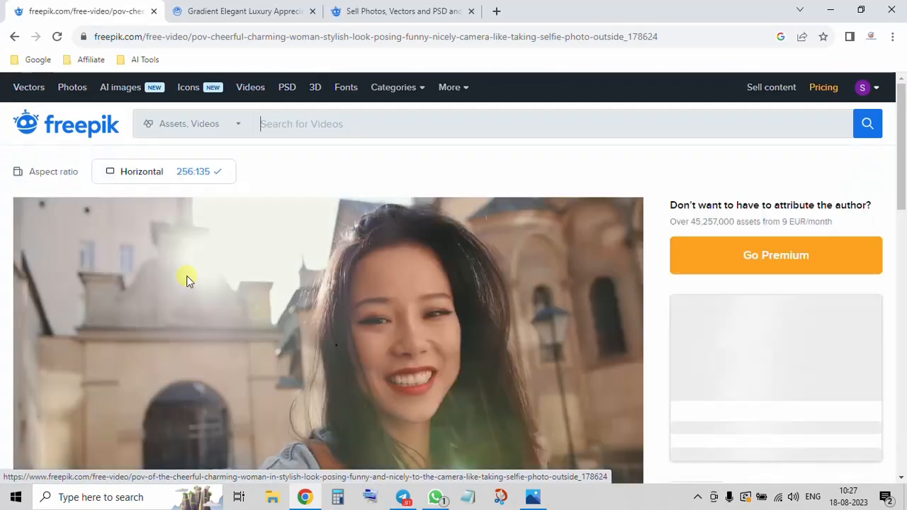
{"action": "scroll", "coordinate": [422, 293], "scroll_direction": "down", "scroll_amount": 3}
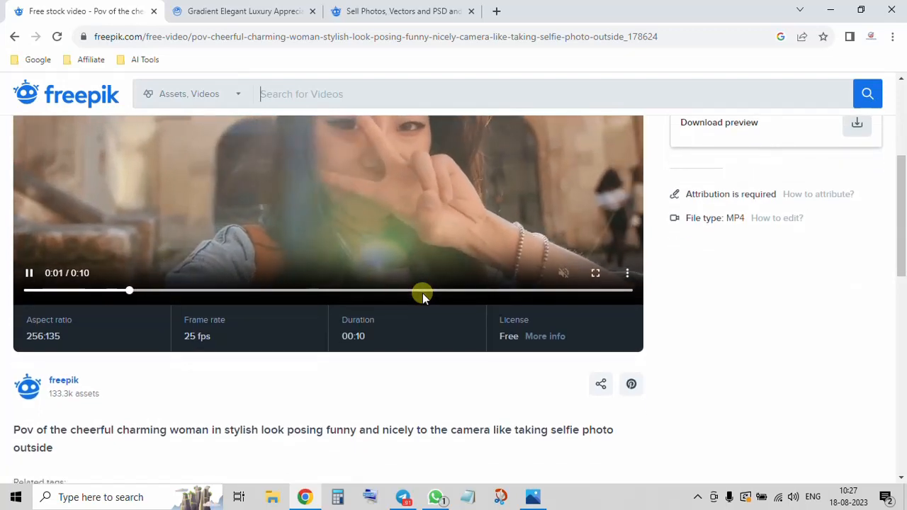
Review the selfie video's aspect ratio, frame rate and licence, its related videos and its 4K download option
{"action": "scroll", "coordinate": [422, 292], "scroll_direction": "down", "scroll_amount": 7}
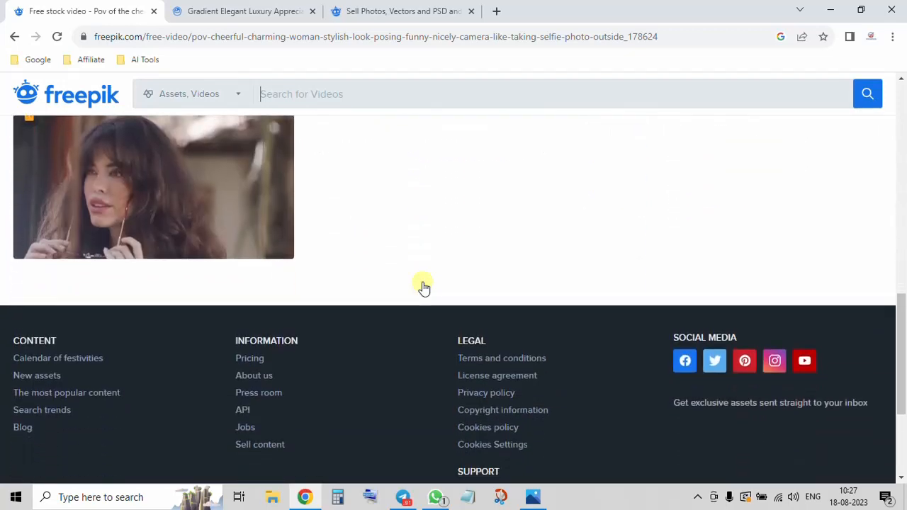
{"action": "scroll", "coordinate": [422, 287], "scroll_direction": "up", "scroll_amount": 10}
{"action": "scroll", "coordinate": [421, 284], "scroll_direction": "down", "scroll_amount": 2}
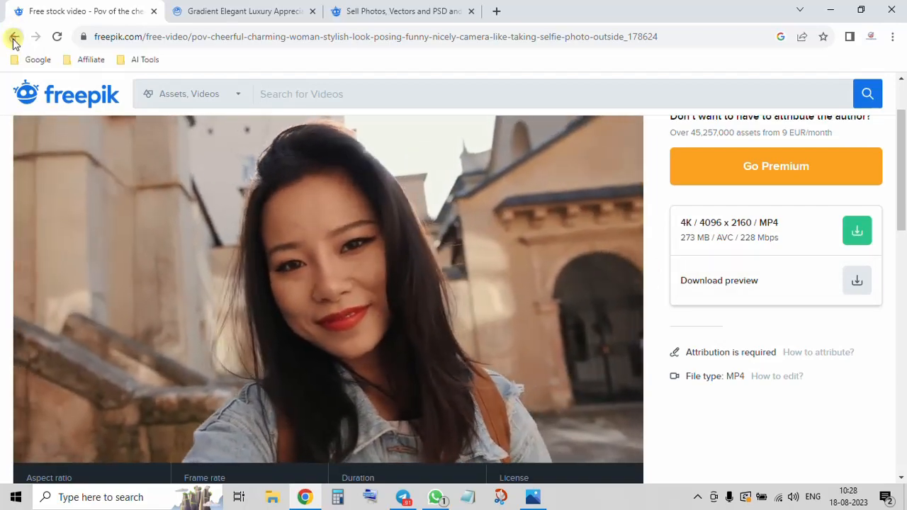
Return to the Videos page, open the premium spotlight video of the lioness drinking water and review its related clips and download options
{"action": "left_click", "coordinate": [14, 39]}
{"action": "scroll", "coordinate": [293, 214], "scroll_direction": "down", "scroll_amount": 3}
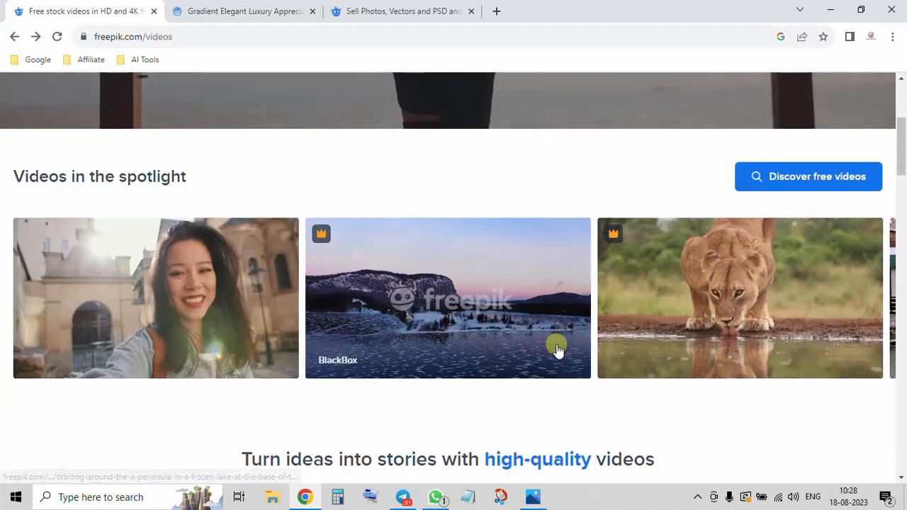
{"action": "left_click", "coordinate": [747, 324]}
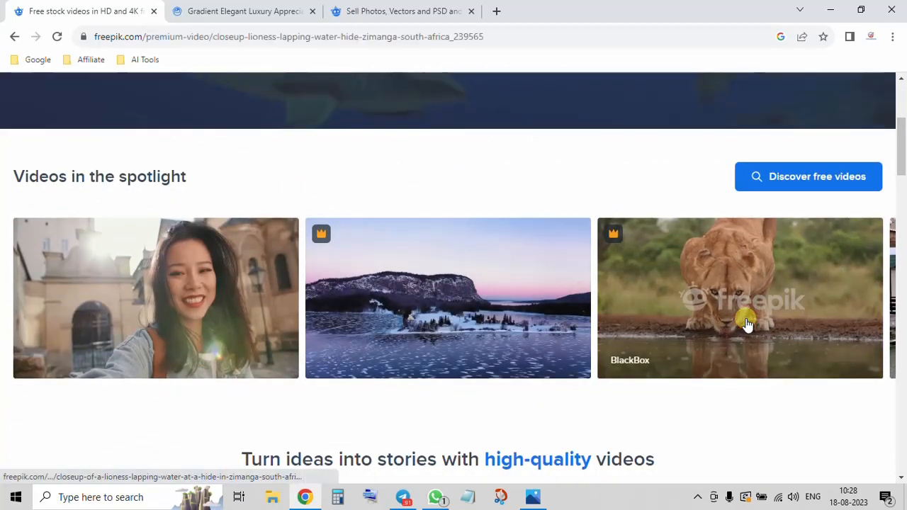
{"action": "scroll", "coordinate": [747, 323], "scroll_direction": "down", "scroll_amount": 3}
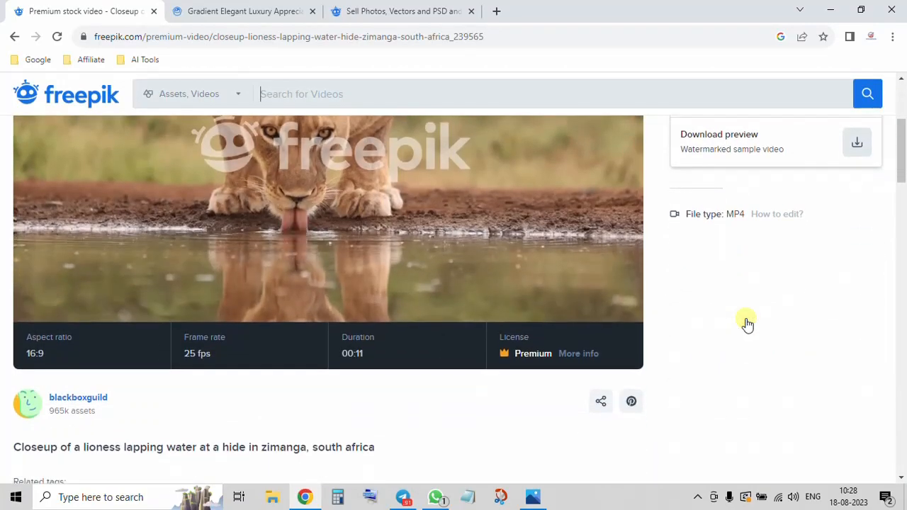
{"action": "scroll", "coordinate": [747, 323], "scroll_direction": "down", "scroll_amount": 8}
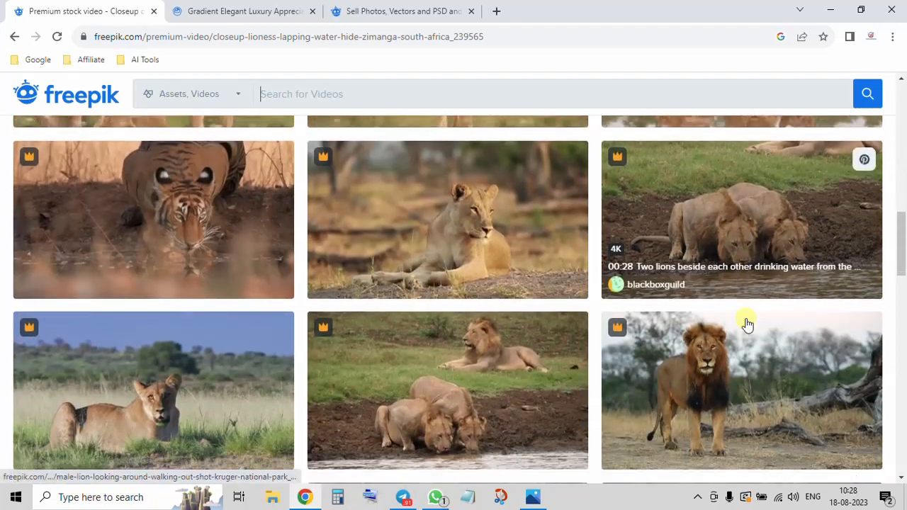
{"action": "scroll", "coordinate": [747, 324], "scroll_direction": "up", "scroll_amount": 10}
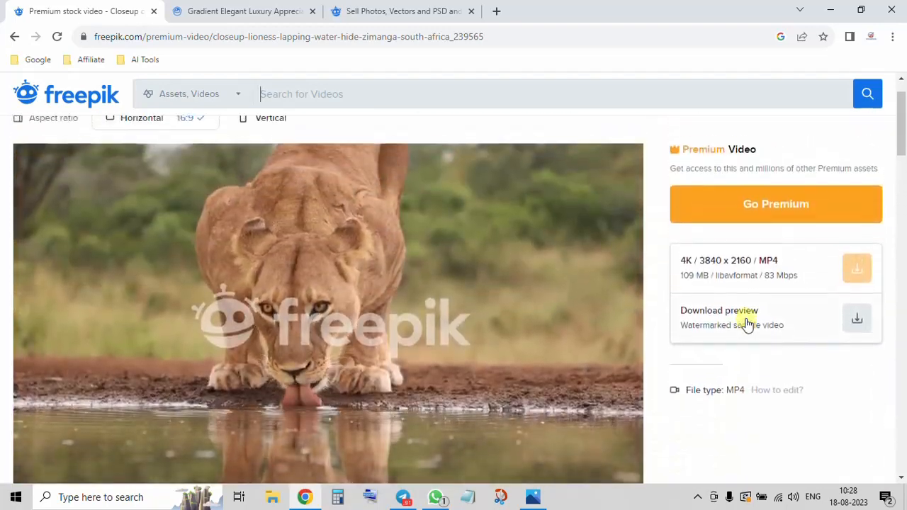
{"action": "scroll", "coordinate": [747, 323], "scroll_direction": "up", "scroll_amount": 1}
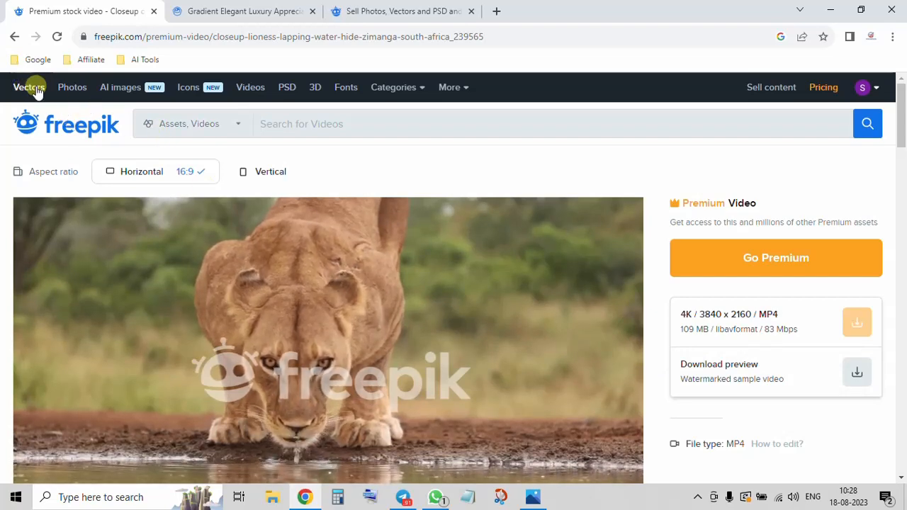
Revisit the Wepik certificate design and the Freepik contributor page, and read about selling photos, vectors and PSD designs
{"action": "left_click", "coordinate": [248, 125]}
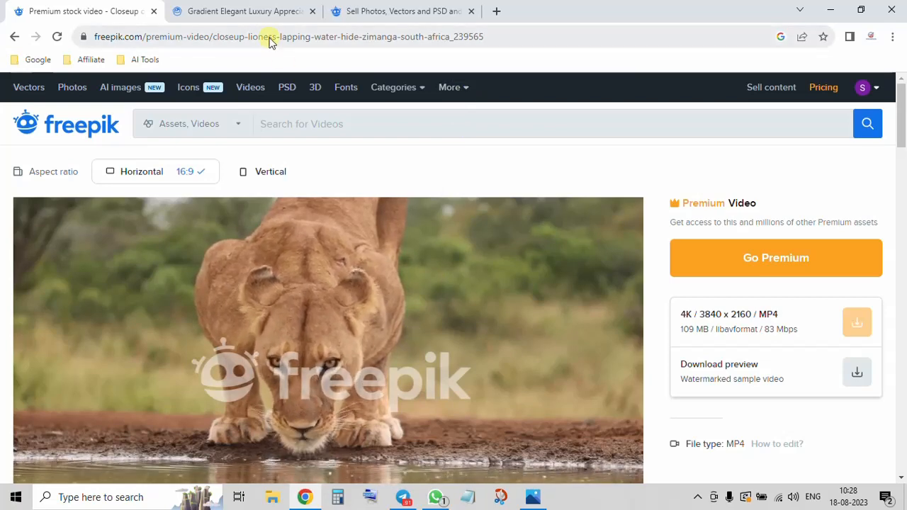
{"action": "left_click", "coordinate": [228, 6]}
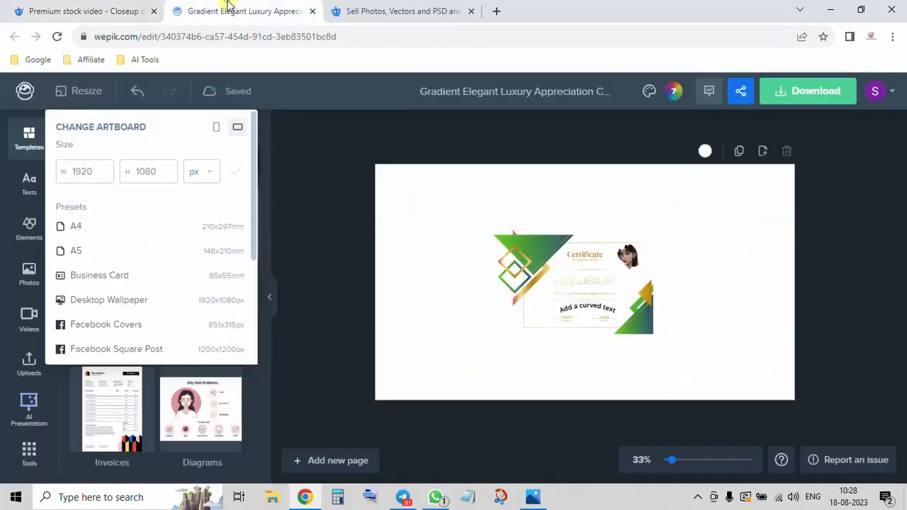
{"action": "left_click", "coordinate": [407, 6]}
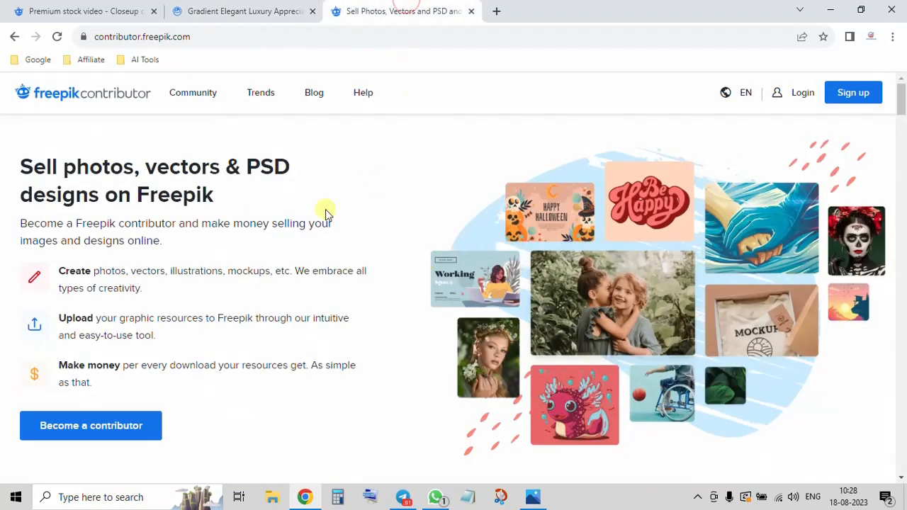
{"action": "left_click", "coordinate": [32, 9]}
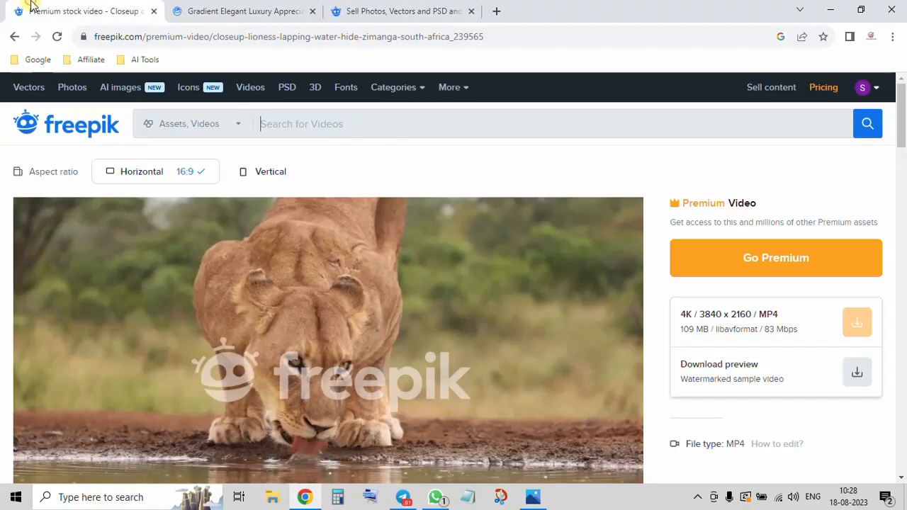
{"action": "left_click", "coordinate": [375, 7]}
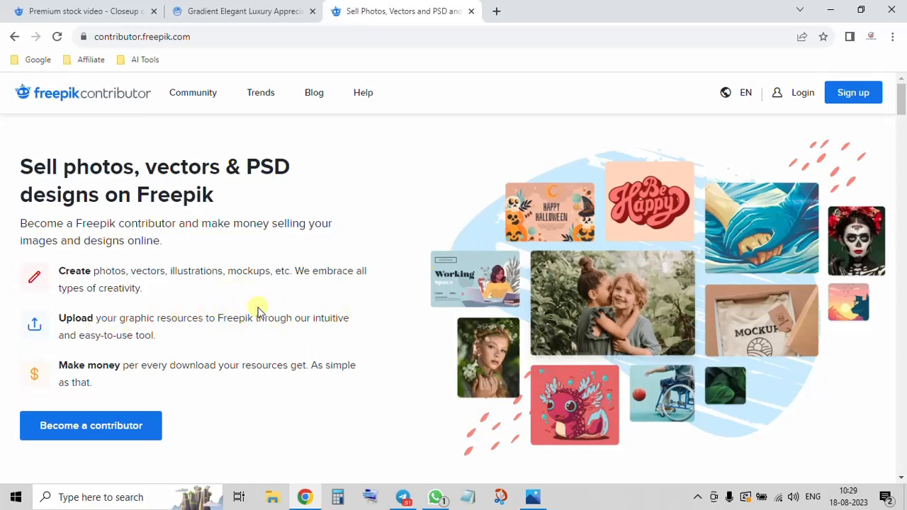
{"action": "scroll", "coordinate": [258, 312], "scroll_direction": "down", "scroll_amount": 1}
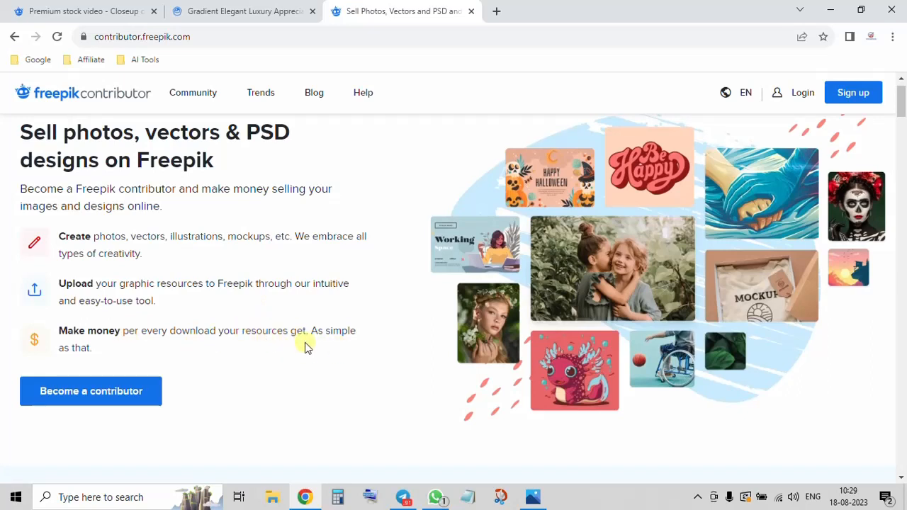
Switch back to the lioness video page and return from it to Freepik's Videos landing page
{"action": "left_click", "coordinate": [113, 8]}
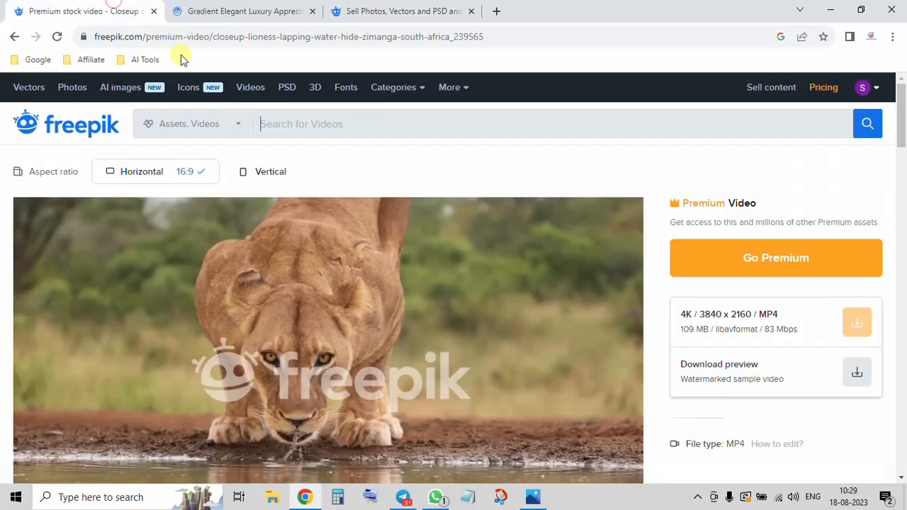
{"action": "scroll", "coordinate": [485, 228], "scroll_direction": "down", "scroll_amount": 3}
{"action": "scroll", "coordinate": [484, 228], "scroll_direction": "up", "scroll_amount": 3}
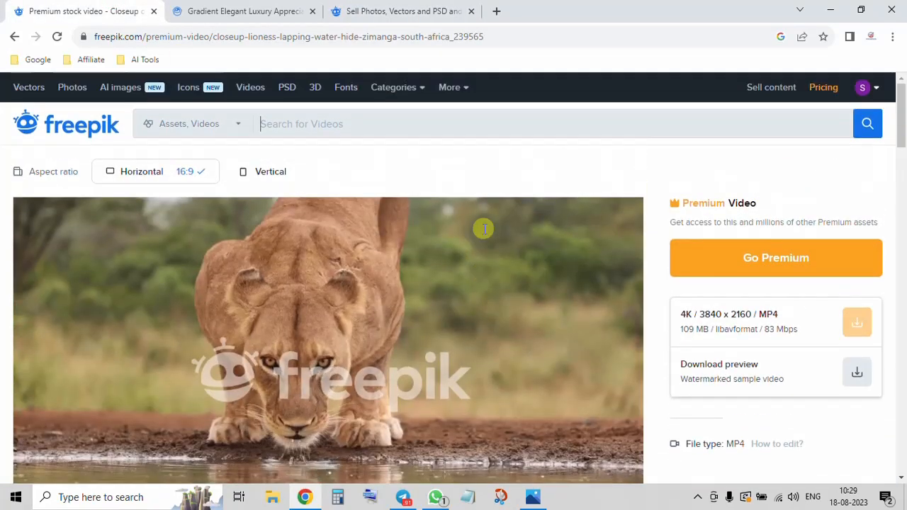
{"action": "left_click", "coordinate": [15, 37]}
{"action": "left_click", "coordinate": [444, 246]}
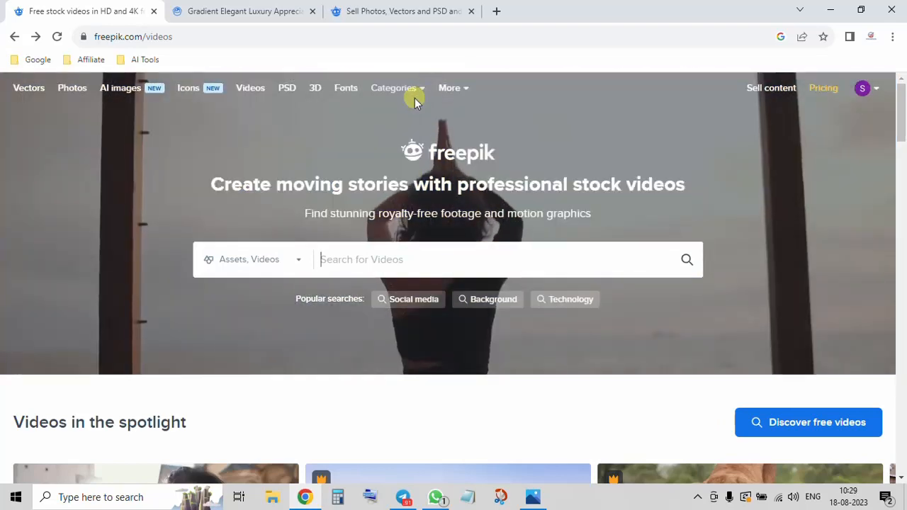
{"action": "mouse_move", "coordinate": [462, 90]}
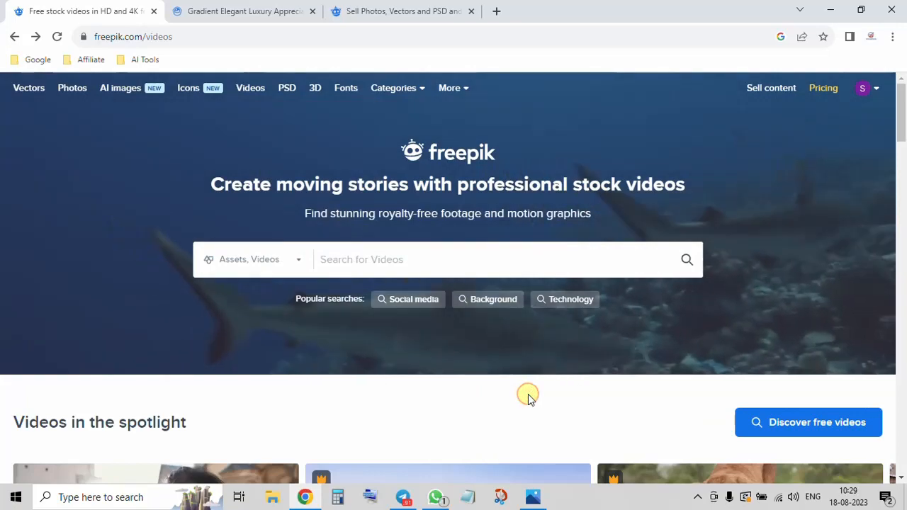
Examine the Videos landing page from the spotlight clips through the categories, format information, Premium offer and FAQ to the footer
{"action": "scroll", "coordinate": [528, 398], "scroll_direction": "down", "scroll_amount": 8}
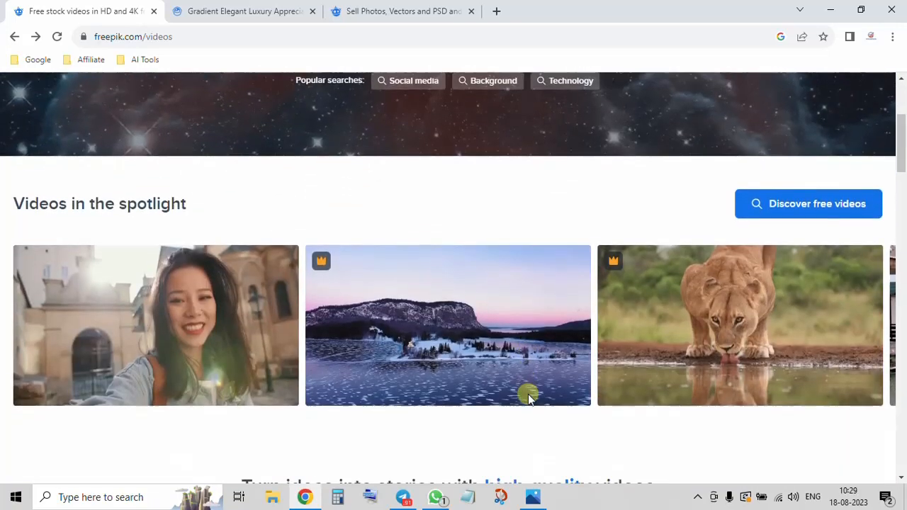
{"action": "scroll", "coordinate": [527, 398], "scroll_direction": "down", "scroll_amount": 4}
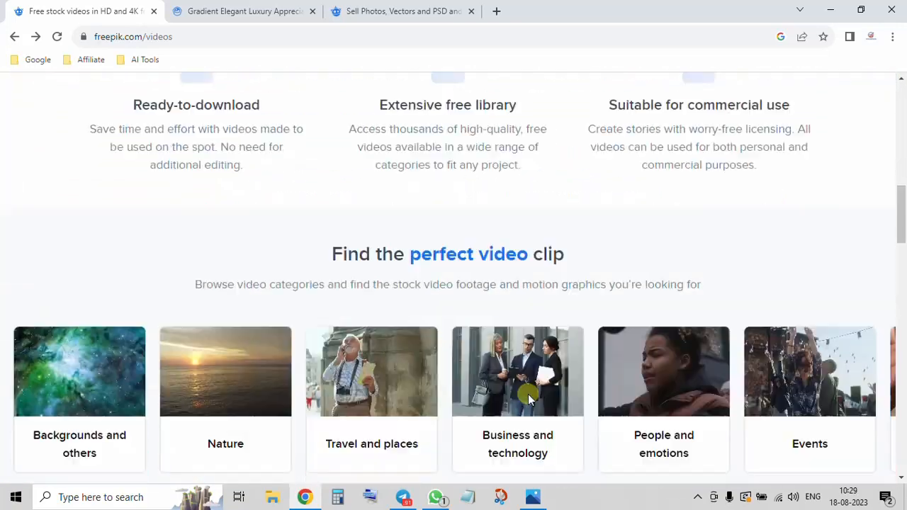
{"action": "scroll", "coordinate": [528, 398], "scroll_direction": "up", "scroll_amount": 1}
{"action": "scroll", "coordinate": [527, 398], "scroll_direction": "down", "scroll_amount": 5}
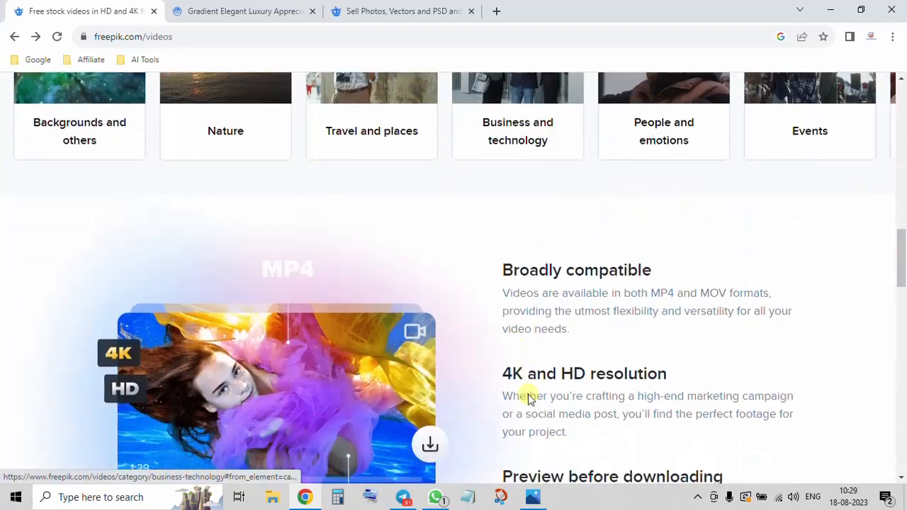
{"action": "scroll", "coordinate": [528, 399], "scroll_direction": "down", "scroll_amount": 9}
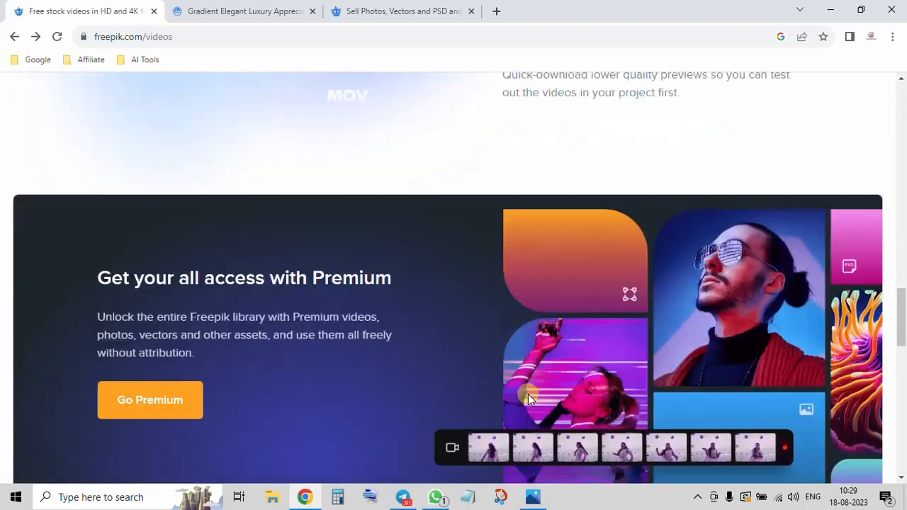
{"action": "scroll", "coordinate": [528, 396], "scroll_direction": "down", "scroll_amount": 5}
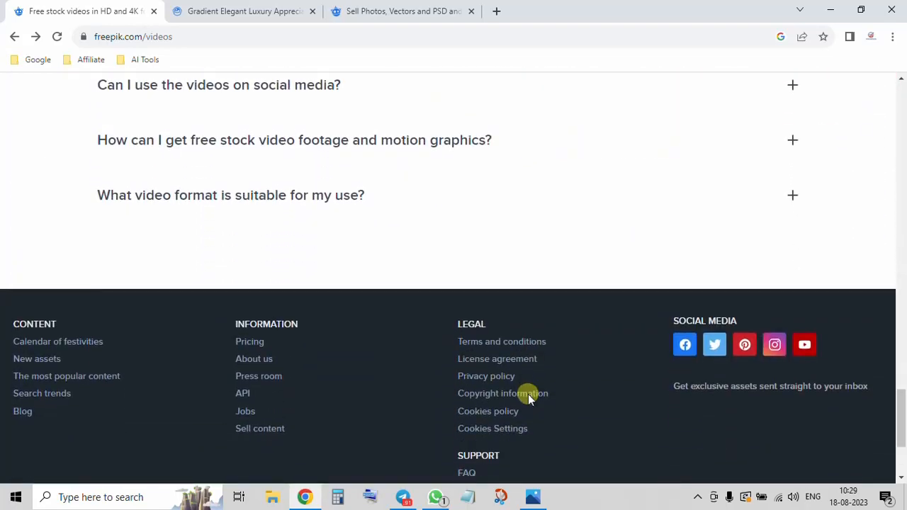
{"action": "scroll", "coordinate": [528, 396], "scroll_direction": "up", "scroll_amount": 10}
{"action": "scroll", "coordinate": [528, 397], "scroll_direction": "up", "scroll_amount": 10}
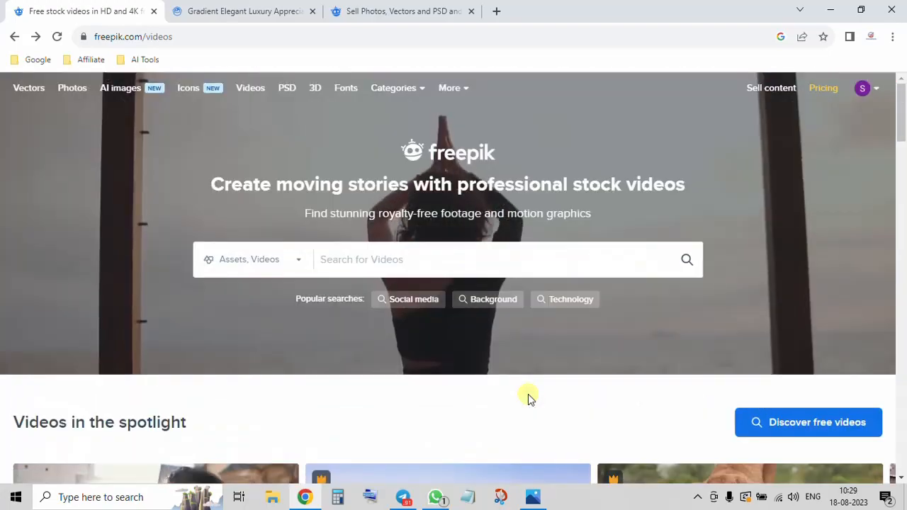